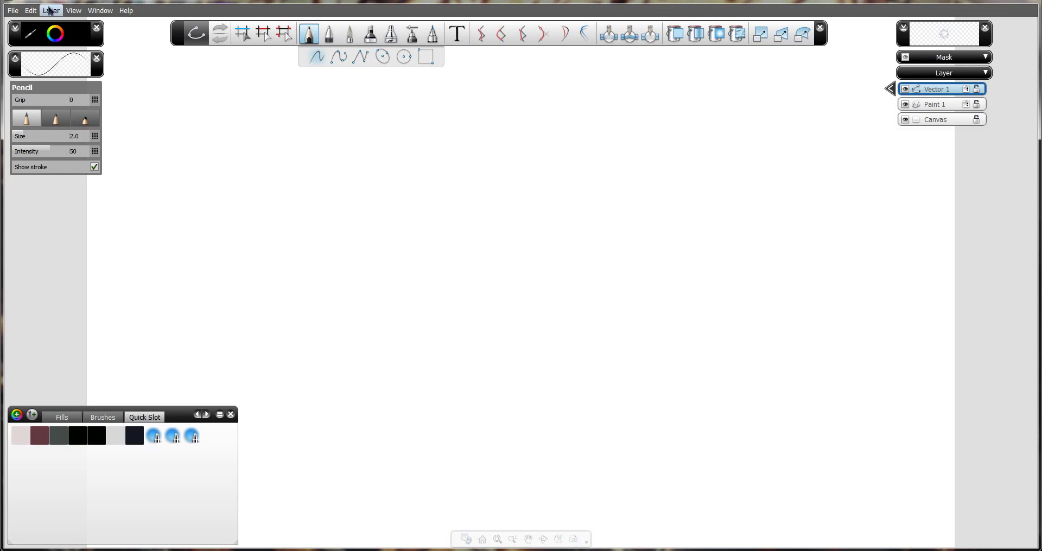
- After browsing the Layer menu, toggle the main toolbar off and back on
click(91, 11)
mouse_move(58, 10)
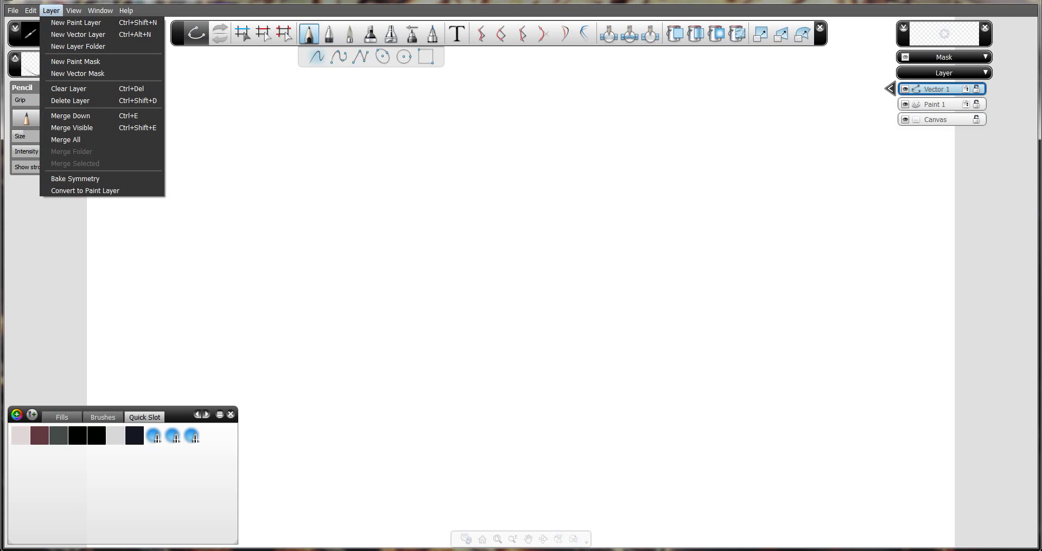
click(51, 11)
click(100, 11)
click(107, 22)
click(100, 10)
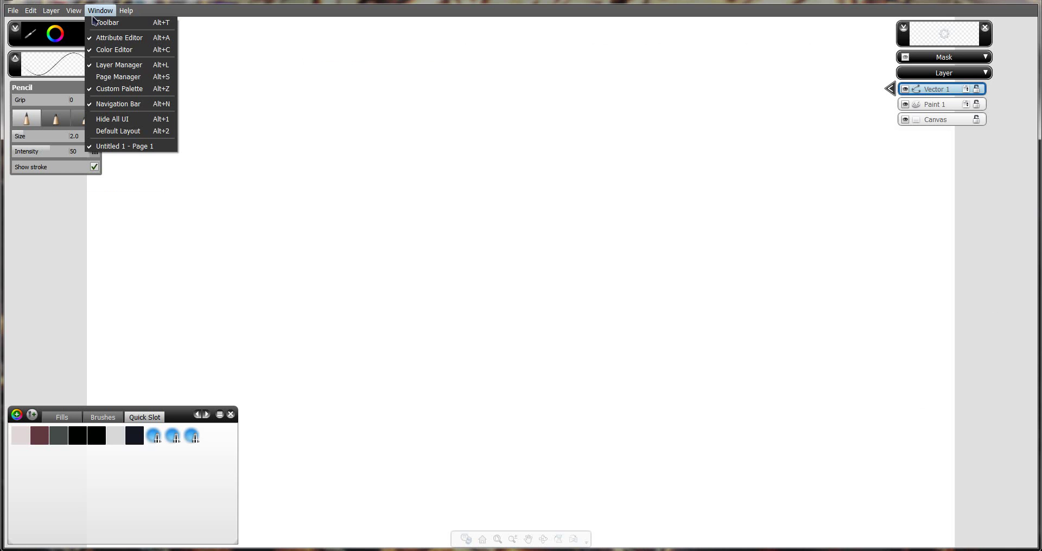
click(94, 22)
- Hide and restore the Custom Palette, then show its set options menu
click(100, 10)
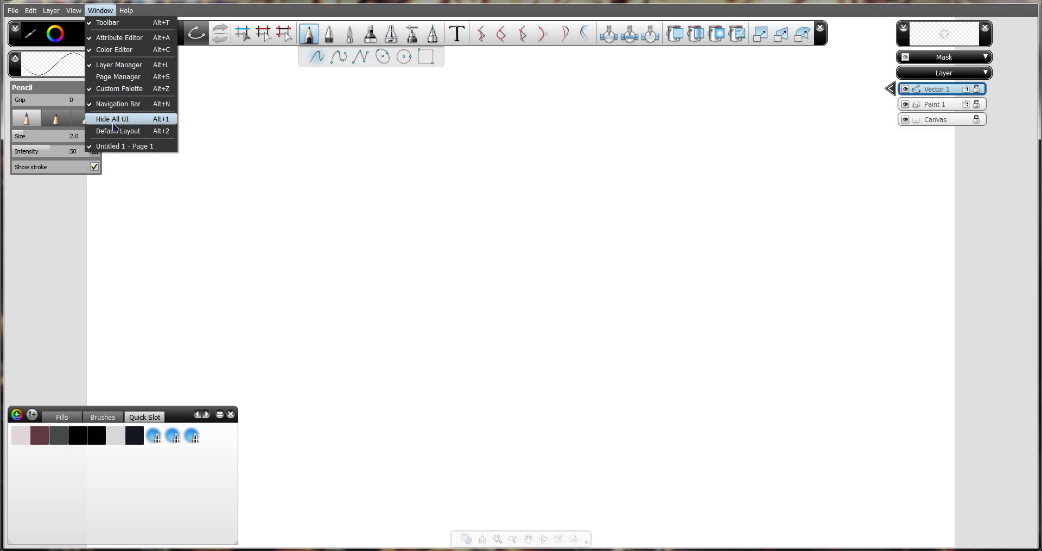
click(114, 89)
click(100, 10)
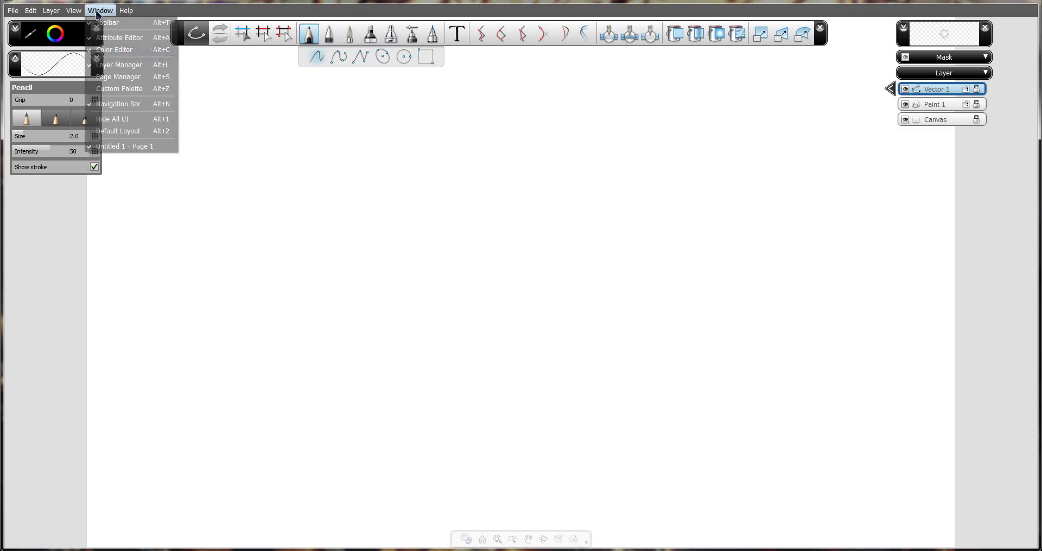
click(114, 89)
click(220, 415)
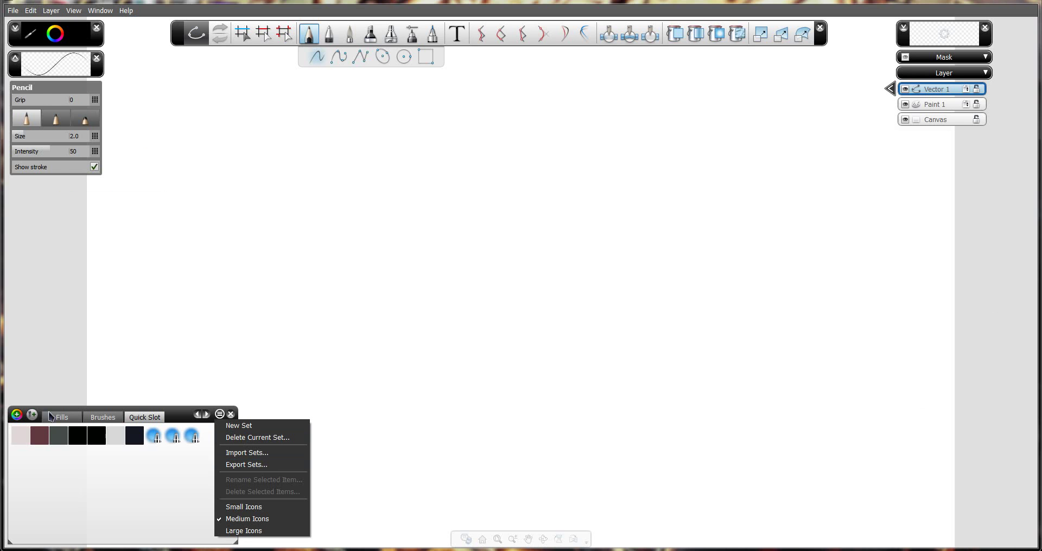
- Add a new empty palette set and rename it from Assets1 to 'Custom Set'
click(239, 425)
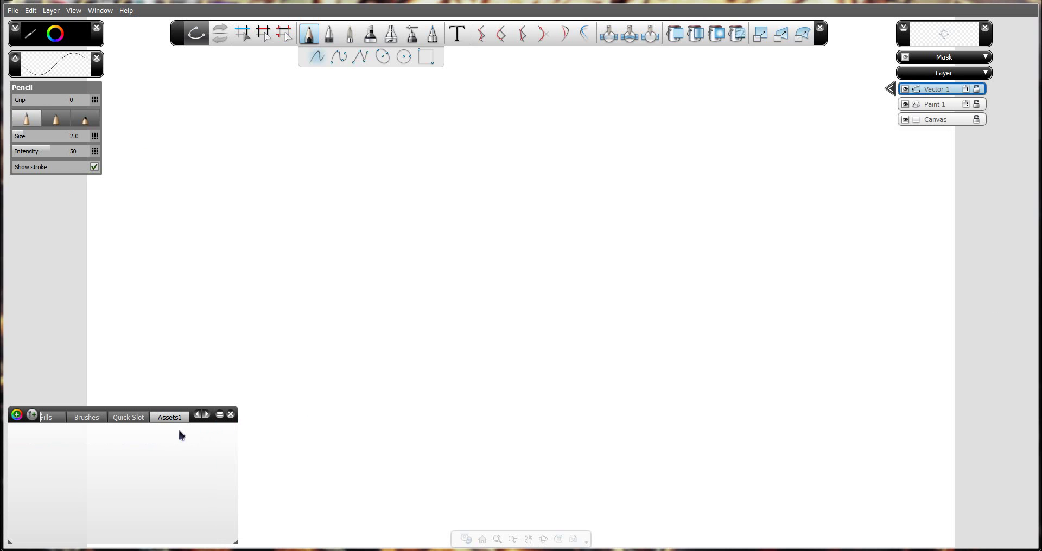
click(220, 415)
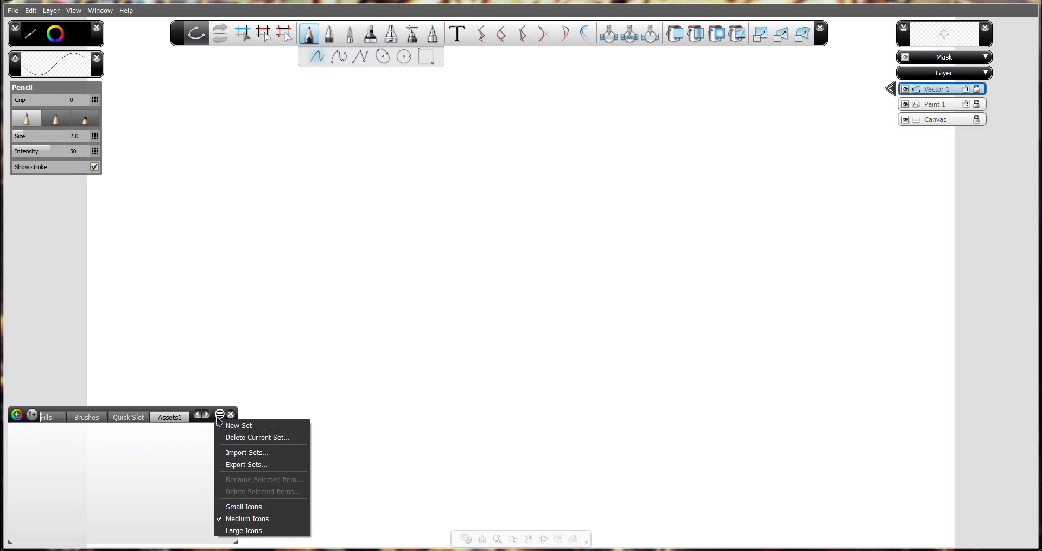
click(172, 419)
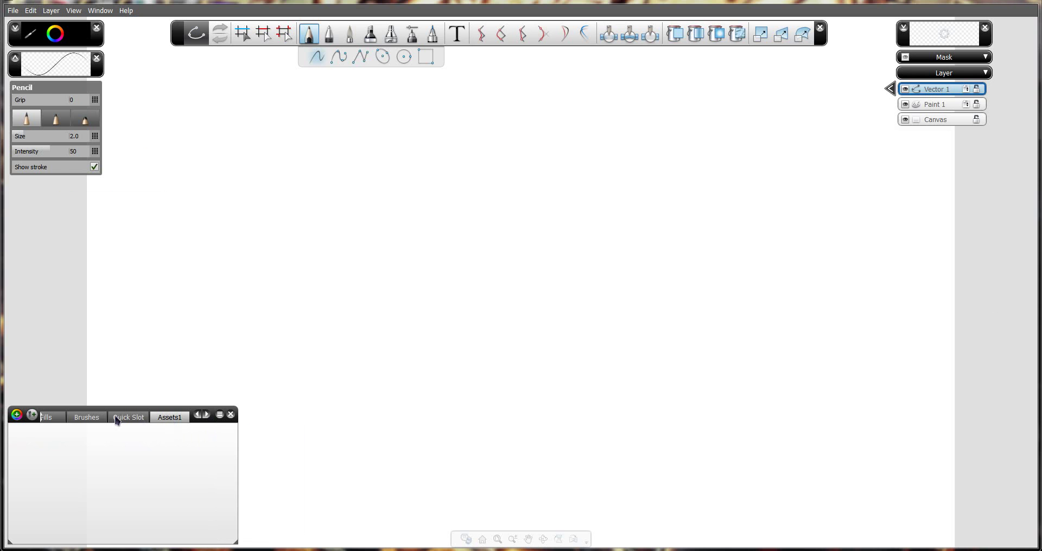
double_click(164, 419)
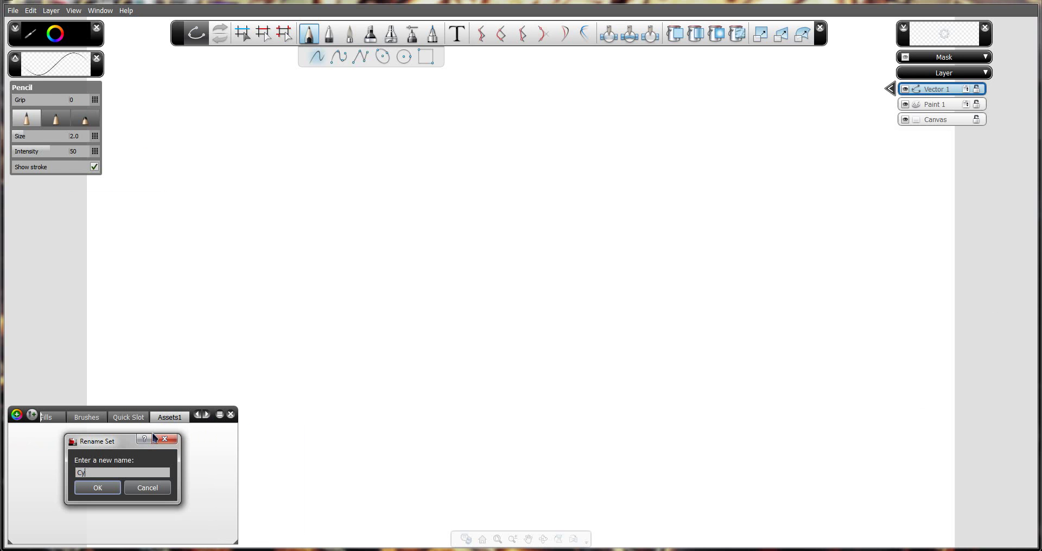
text(Custom Set)
key(Return)
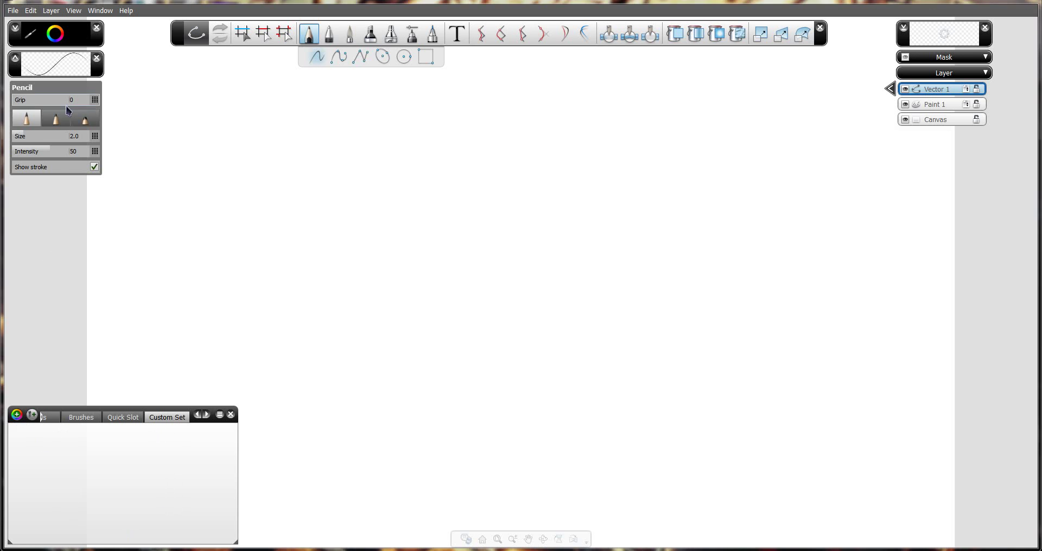
- Add black, white, red and blue swatches from the colour wheel into Custom Set
click(53, 37)
drag(55, 40, 21, 435)
click(56, 41)
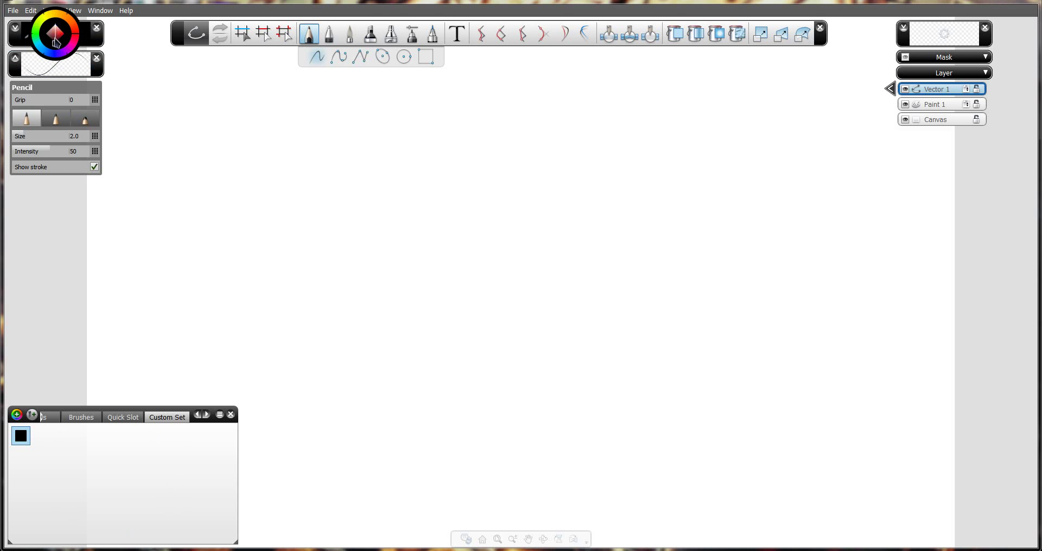
drag(57, 27, 25, 433)
click(63, 38)
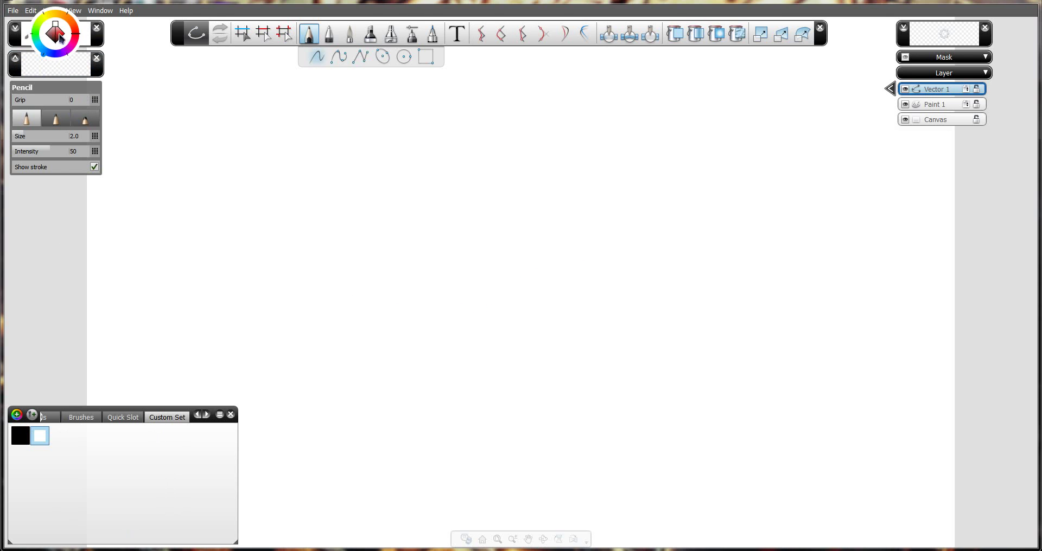
click(60, 37)
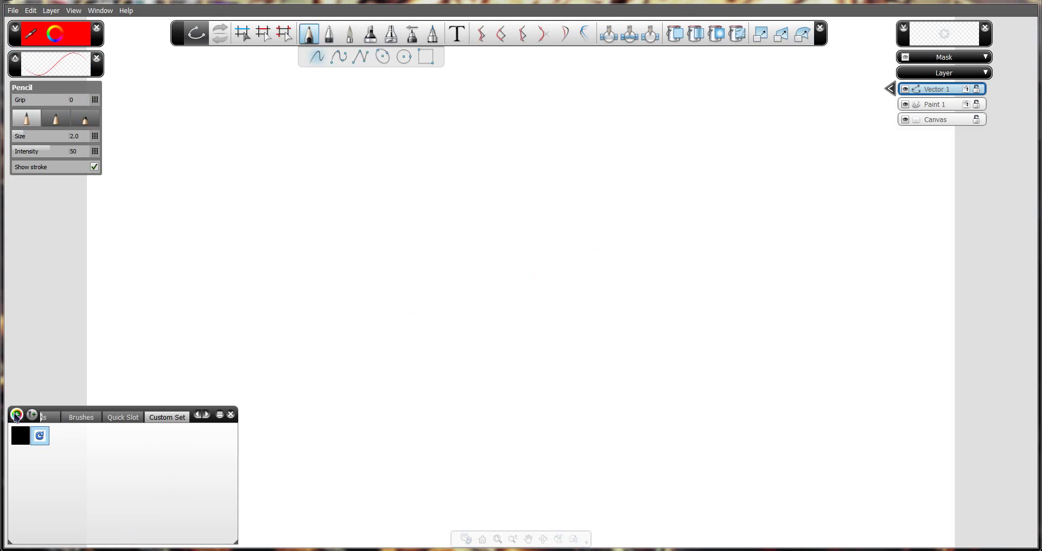
click(16, 416)
click(56, 33)
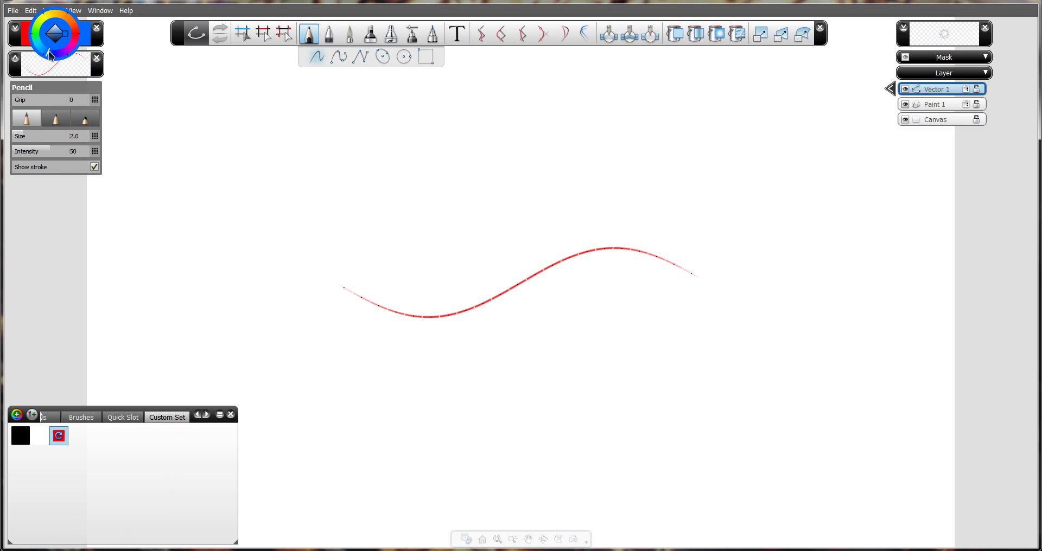
drag(49, 55, 55, 67)
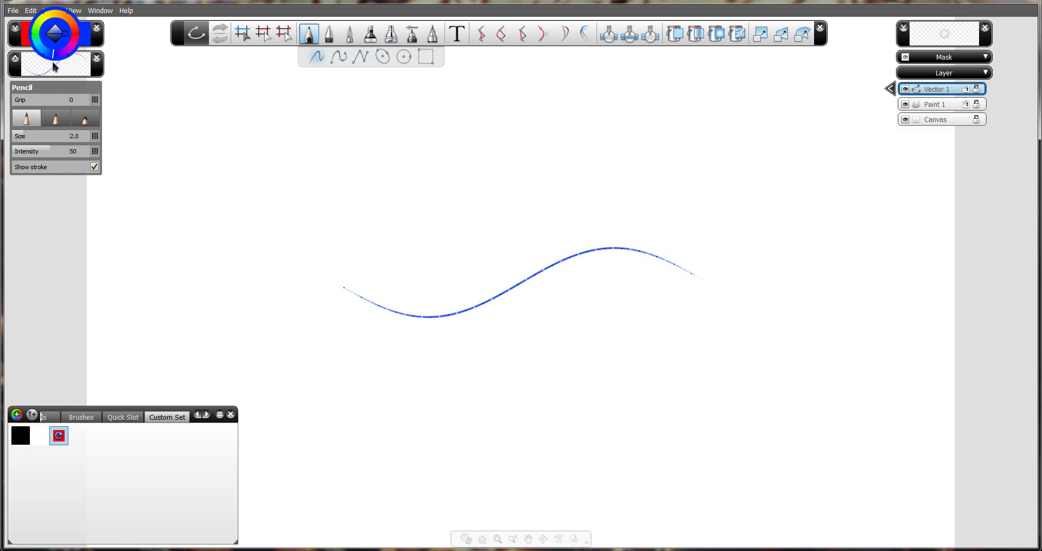
click(18, 416)
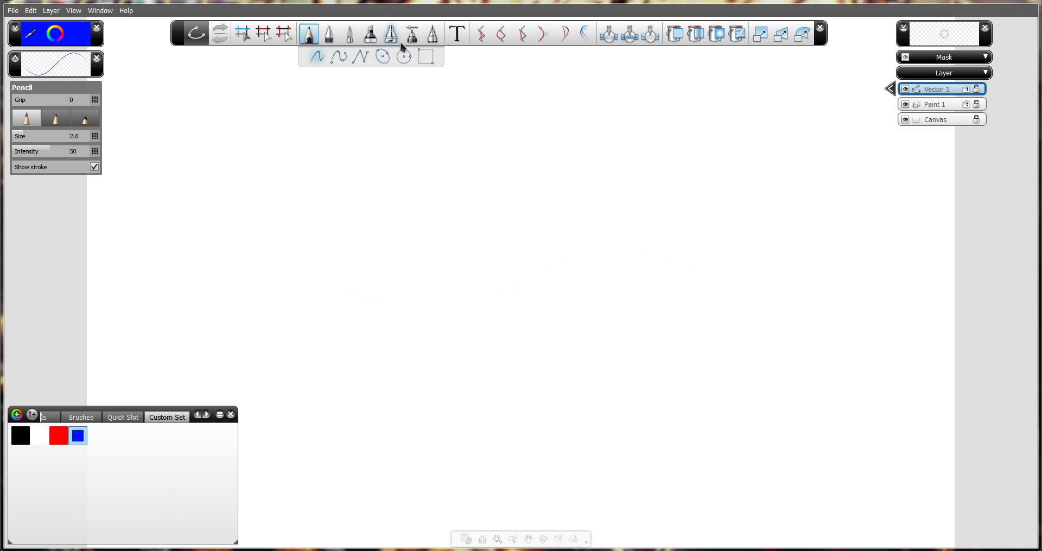
- On layer Paint 1, save the current paint brush as a paint brush preset
click(915, 106)
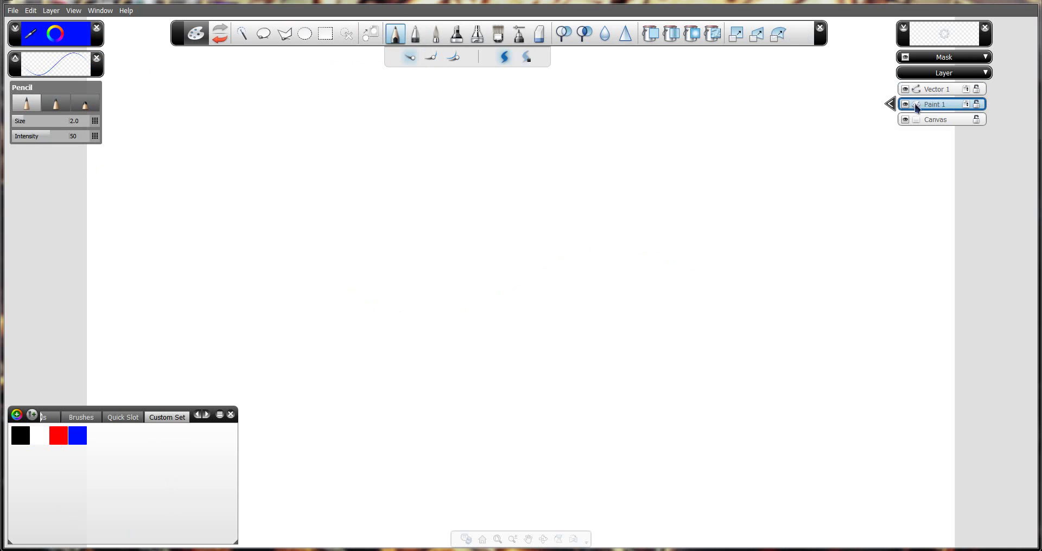
click(436, 33)
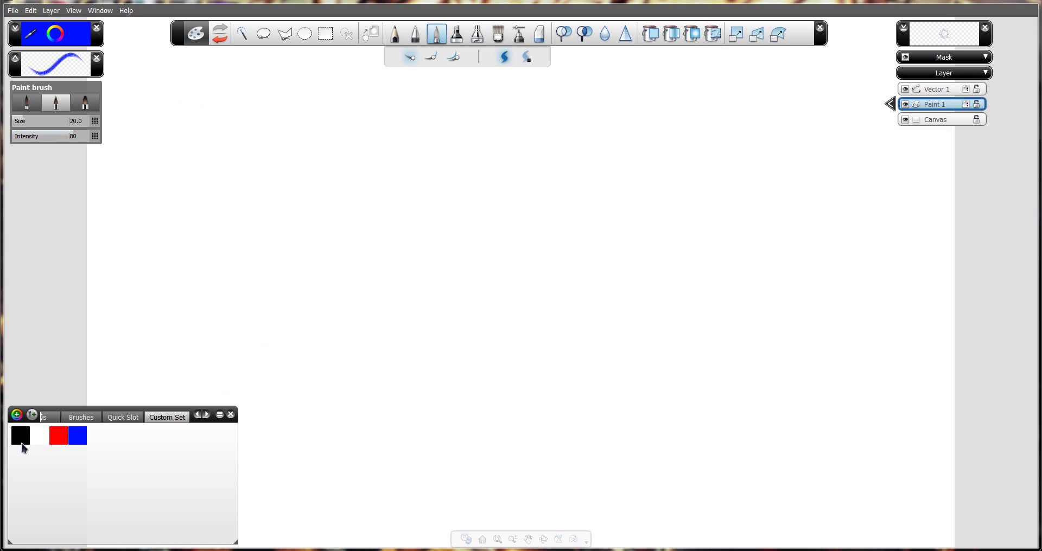
click(32, 415)
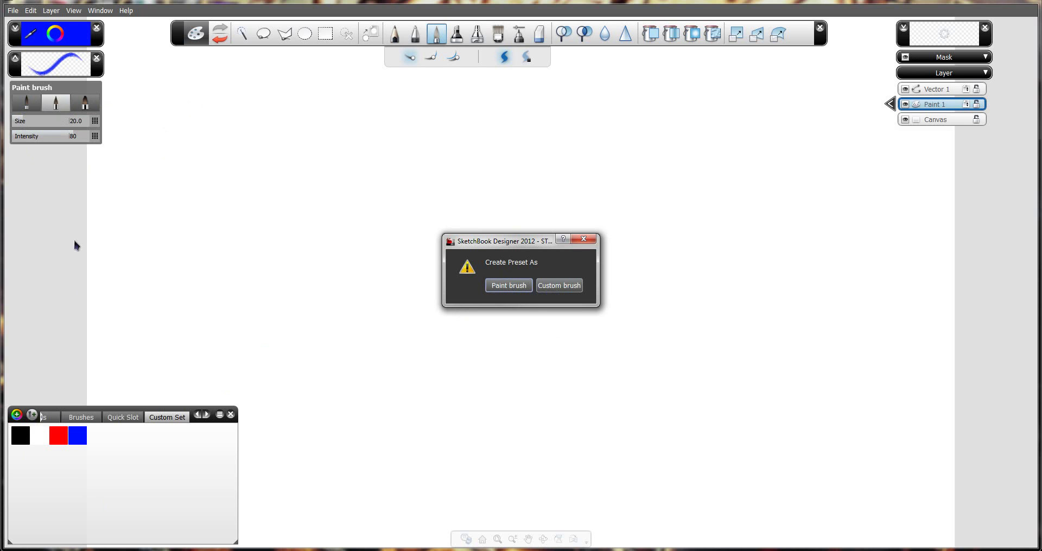
click(508, 286)
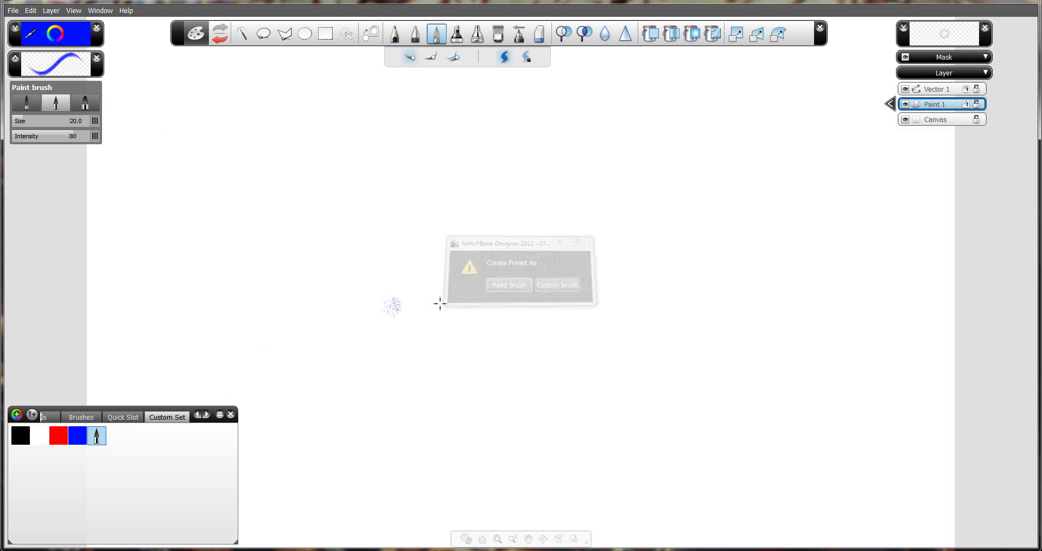
- Save a second paint brush preset at size 40 and choose the broadest tip
drag(26, 128, 35, 123)
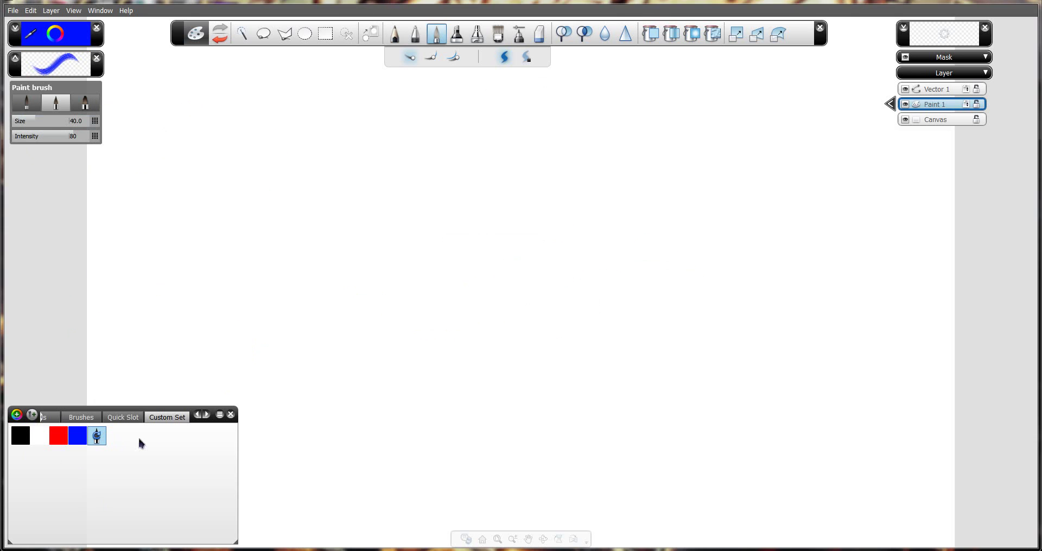
click(30, 416)
click(510, 288)
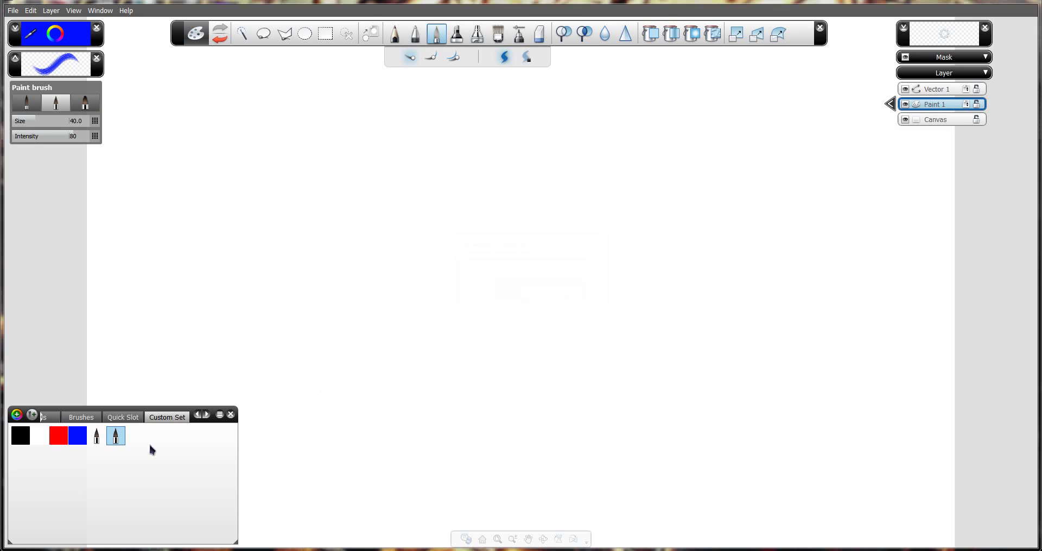
click(85, 103)
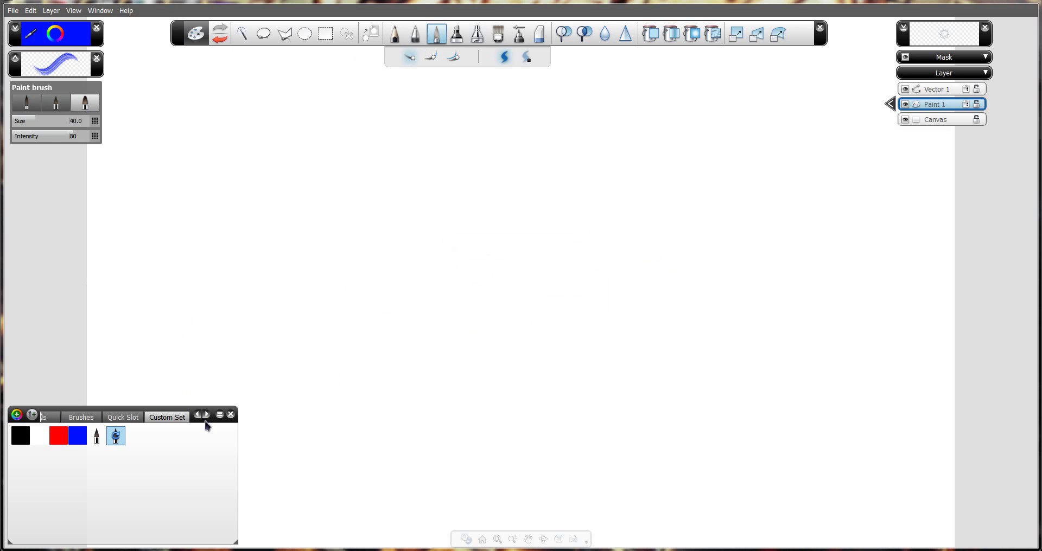
- Save a custom brush preset and paint a wavy blue test stroke
click(29, 416)
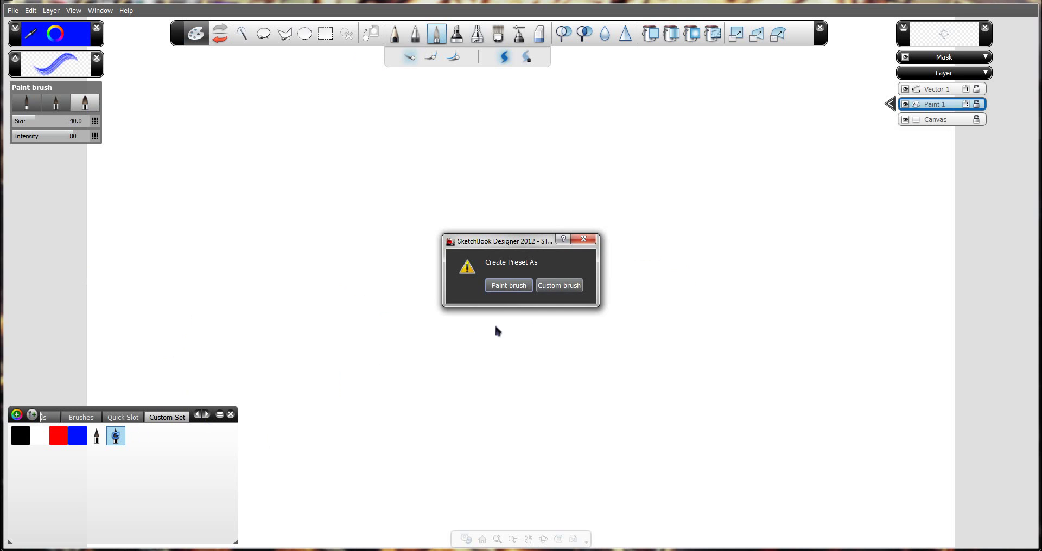
click(559, 287)
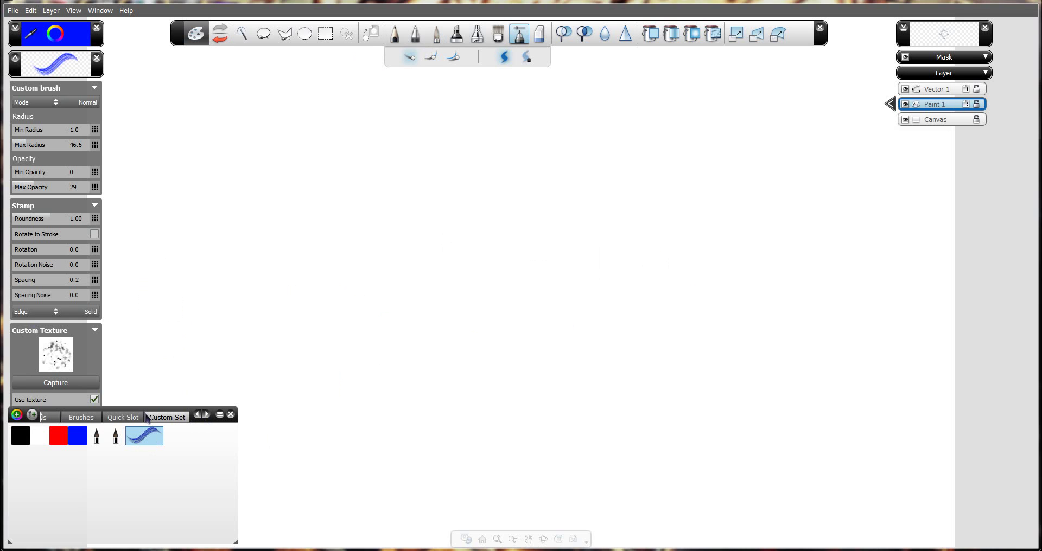
mouse_move(304, 277)
mouse_down()
mouse_move(522, 261)
mouse_move(839, 265)
mouse_move(863, 256)
mouse_up()
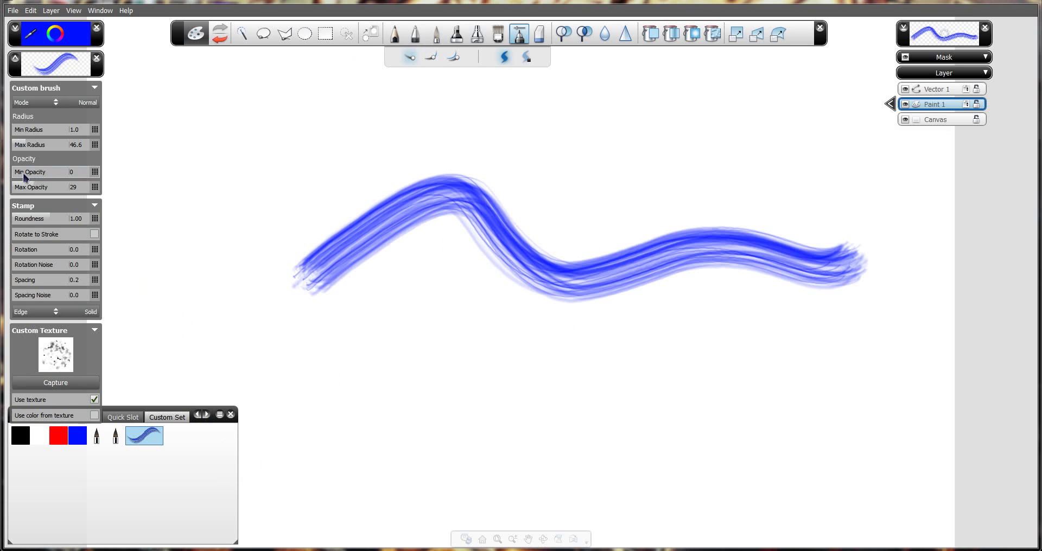
- Adjust the stamp to rotation noise 129 and spacing 3.0, test it, then undo all strokes
mouse_move(39, 222)
mouse_down()
mouse_move(25, 223)
mouse_move(40, 270)
mouse_move(68, 266)
mouse_move(63, 280)
mouse_up()
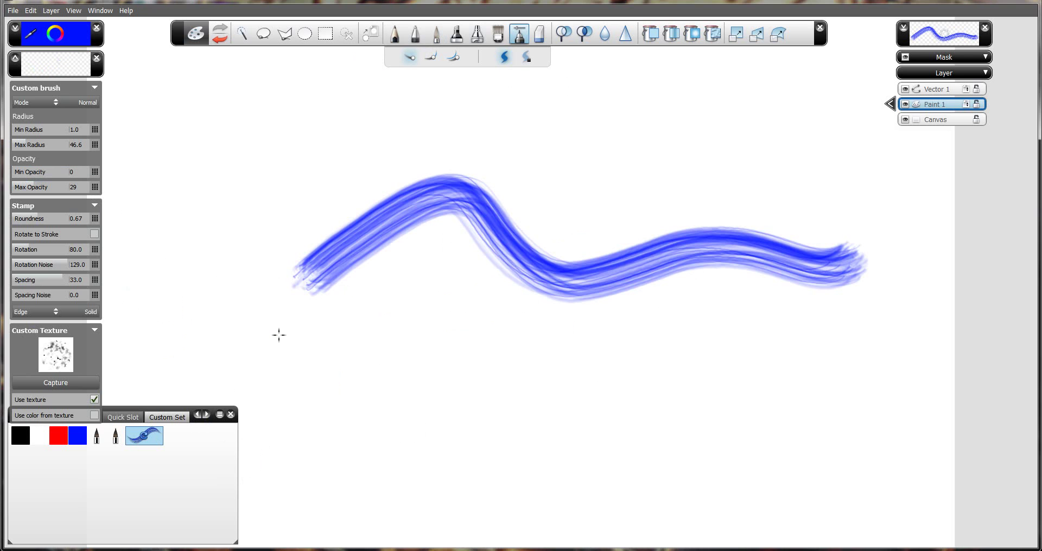
mouse_move(279, 335)
mouse_down()
mouse_move(633, 343)
mouse_move(758, 361)
mouse_move(390, 366)
mouse_move(262, 309)
mouse_move(304, 331)
mouse_up()
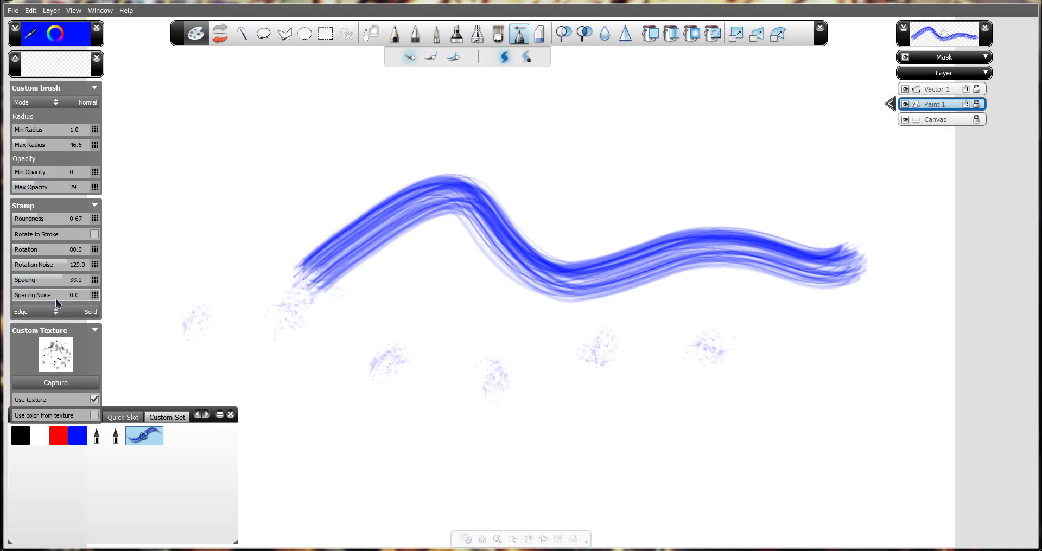
drag(61, 280, 30, 283)
mouse_move(205, 280)
mouse_down()
mouse_move(349, 162)
mouse_move(505, 158)
mouse_move(743, 250)
mouse_move(705, 157)
mouse_move(440, 257)
mouse_move(305, 196)
mouse_move(599, 173)
mouse_move(480, 130)
mouse_move(86, 304)
mouse_up()
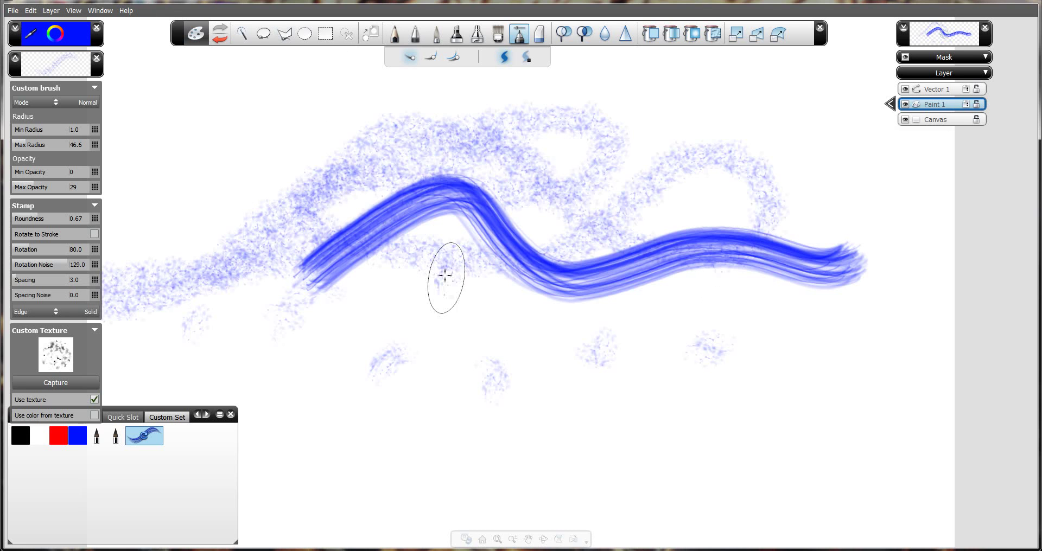
key(ctrl+z)
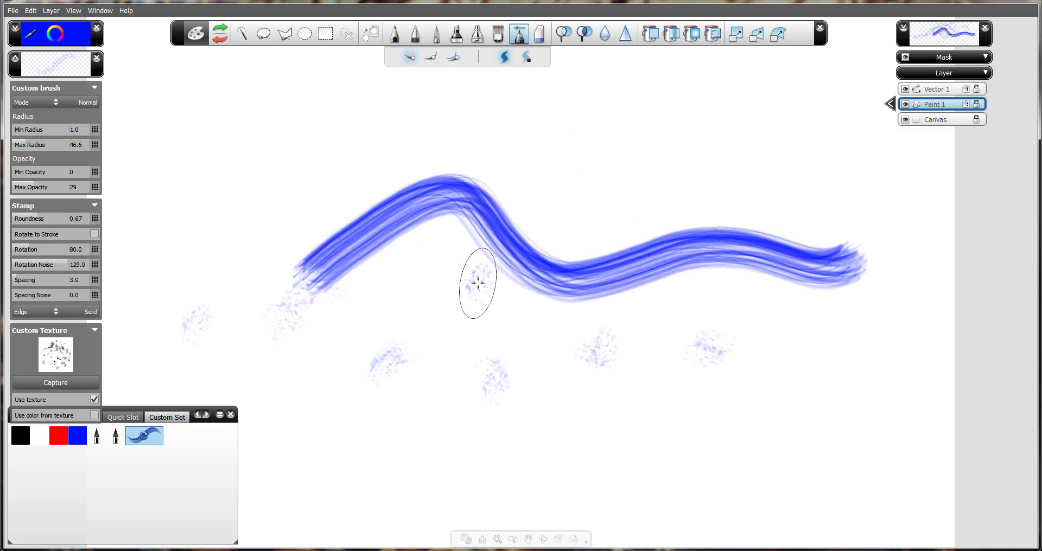
key(ctrl+z)
key(ctrl+z)
key(ctrl+z)
key(ctrl+z)
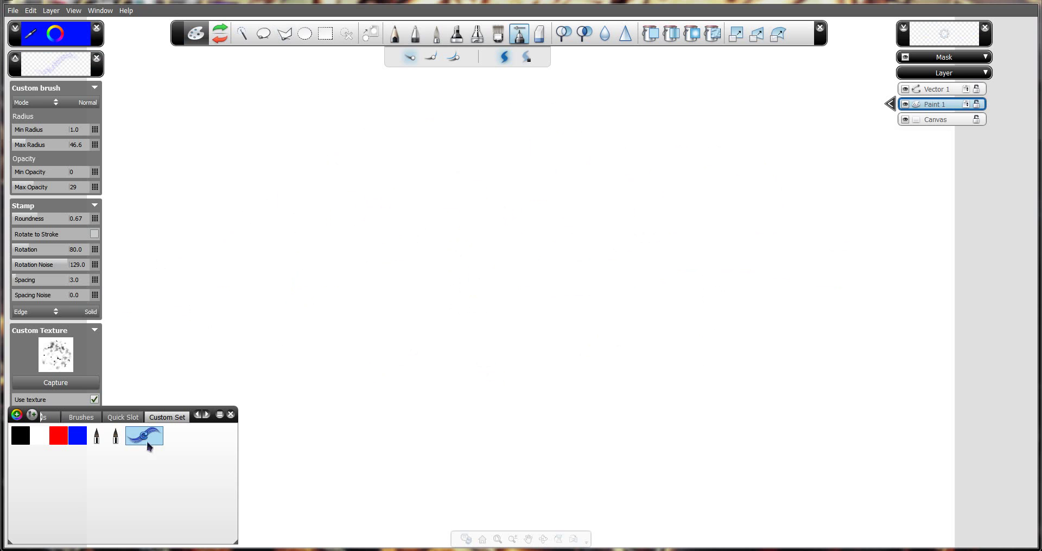
- Set the saved paint brush preset to size 30 and save it into Custom Set
click(138, 445)
click(116, 439)
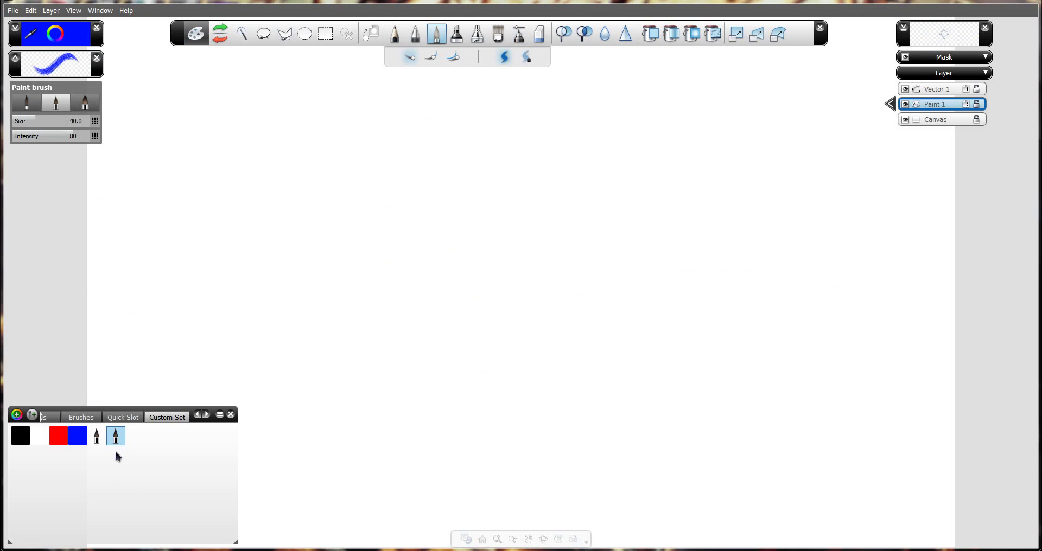
drag(33, 125, 28, 125)
drag(119, 444, 121, 453)
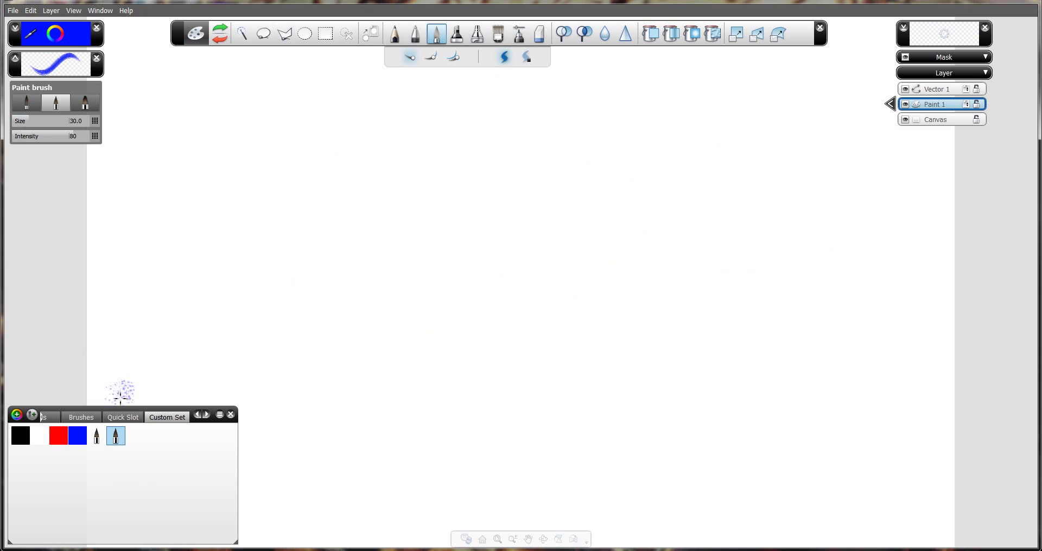
- Paint two blue wavy test strokes, the second at brush size 40
mouse_move(190, 237)
mouse_down()
mouse_move(329, 167)
mouse_move(495, 213)
mouse_move(582, 166)
mouse_up()
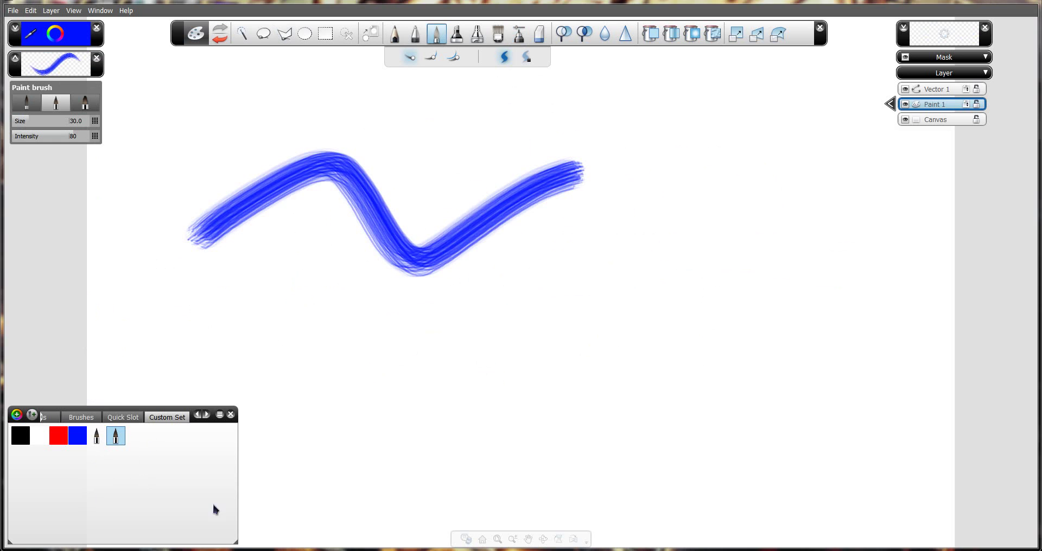
click(31, 127)
drag(31, 126, 36, 148)
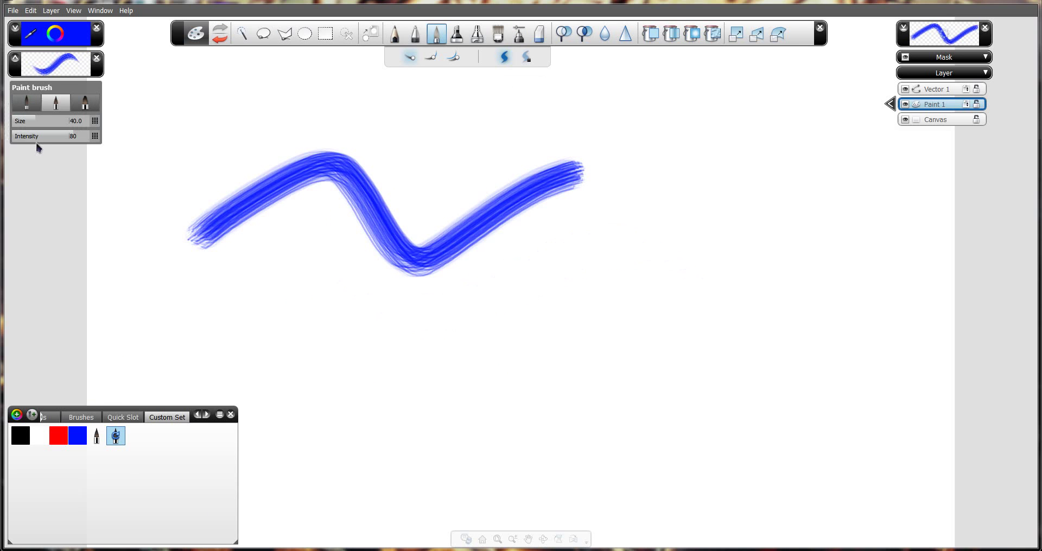
drag(231, 305, 699, 228)
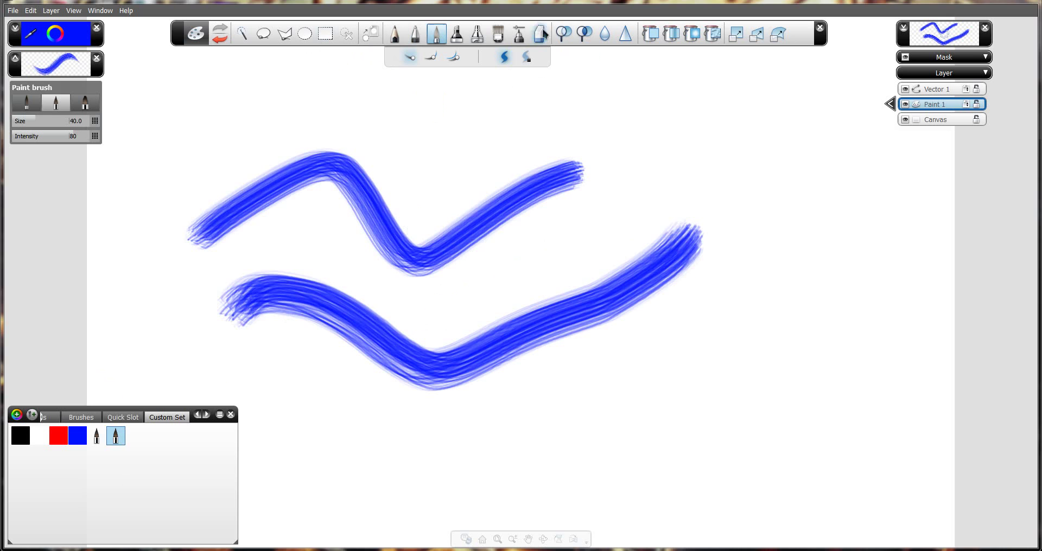
- Erase both blue strokes with the eraser
key(e)
mouse_move(210, 229)
mouse_down()
mouse_move(484, 221)
mouse_move(431, 252)
mouse_move(678, 255)
mouse_up()
mouse_move(651, 323)
mouse_down()
mouse_move(339, 359)
mouse_move(182, 282)
mouse_move(161, 338)
mouse_up()
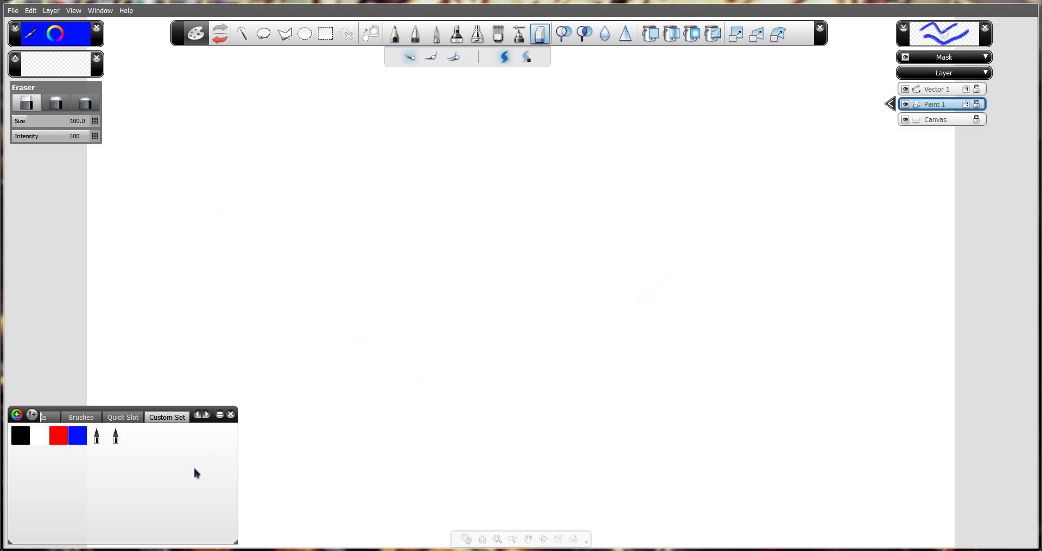
drag(173, 414, 401, 266)
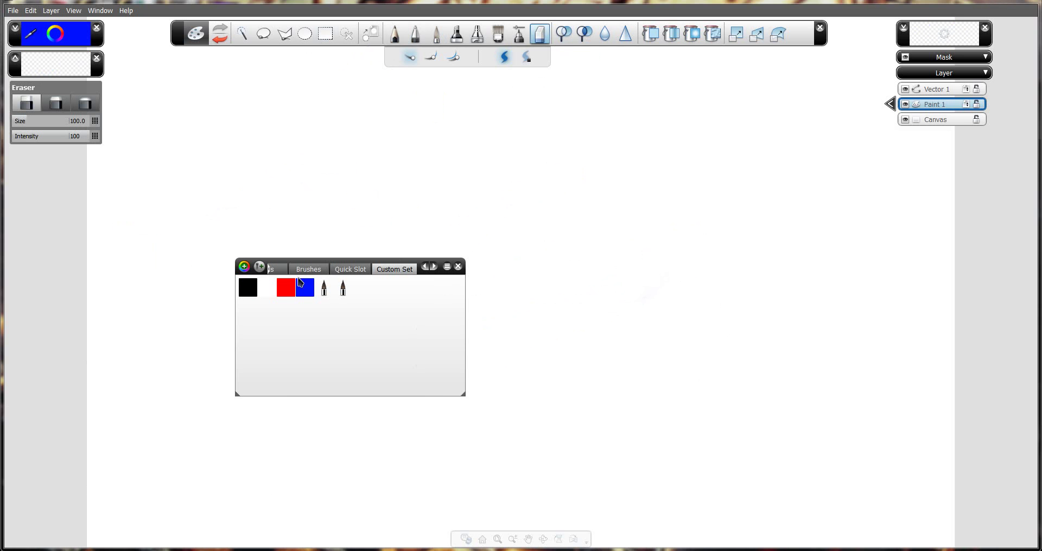
drag(462, 394, 508, 399)
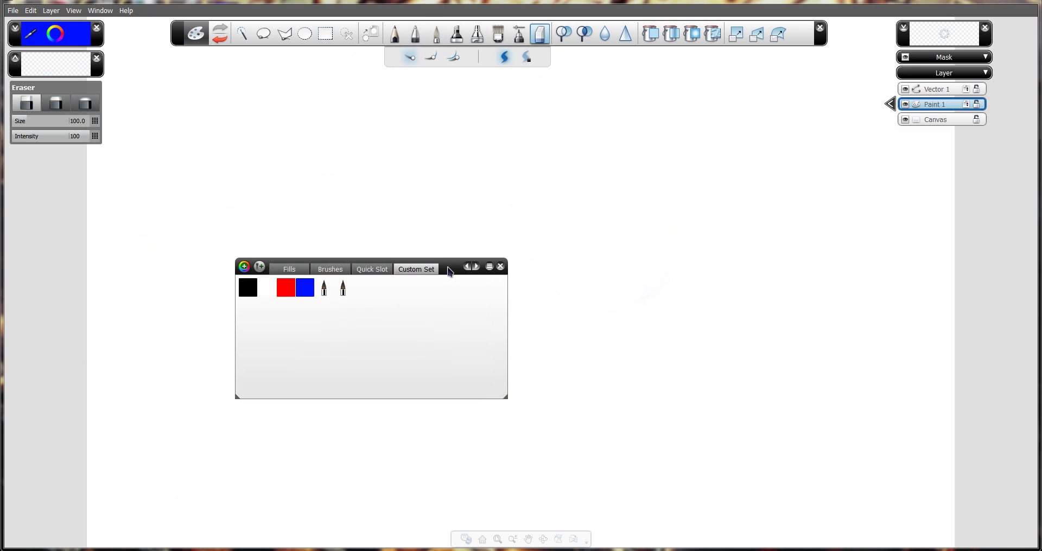
drag(448, 267, 257, 413)
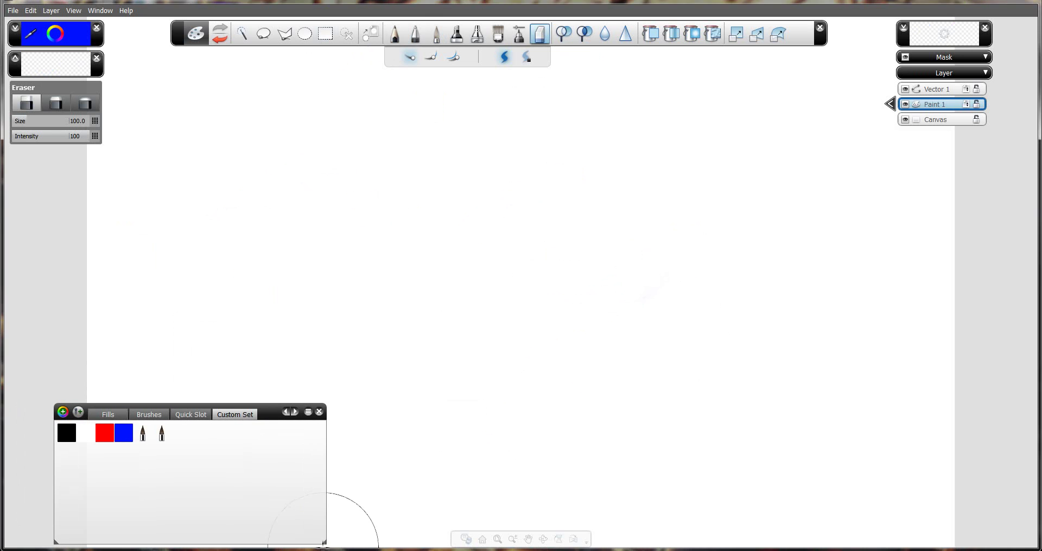
drag(324, 542, 343, 100)
drag(276, 33, 268, 426)
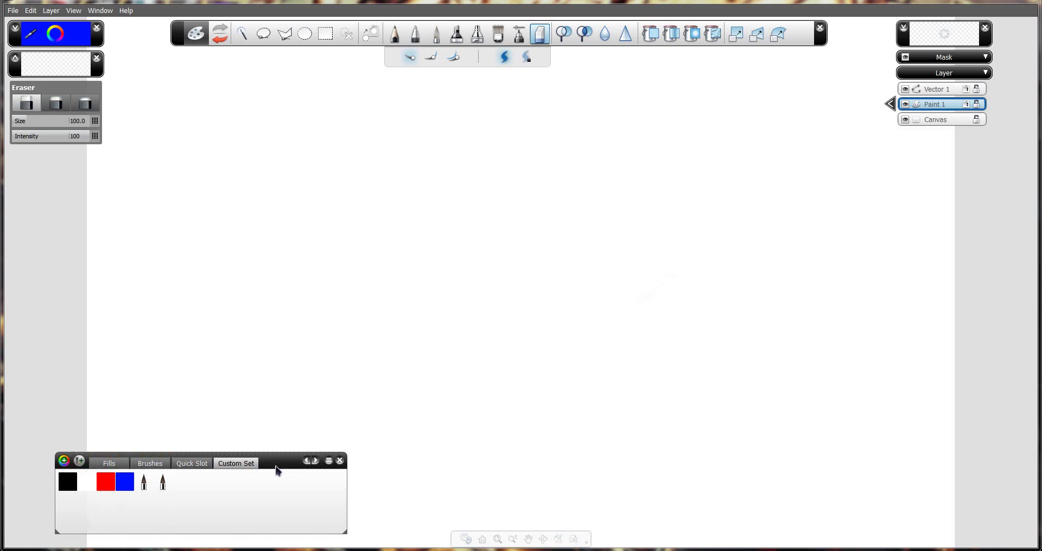
drag(348, 493, 316, 151)
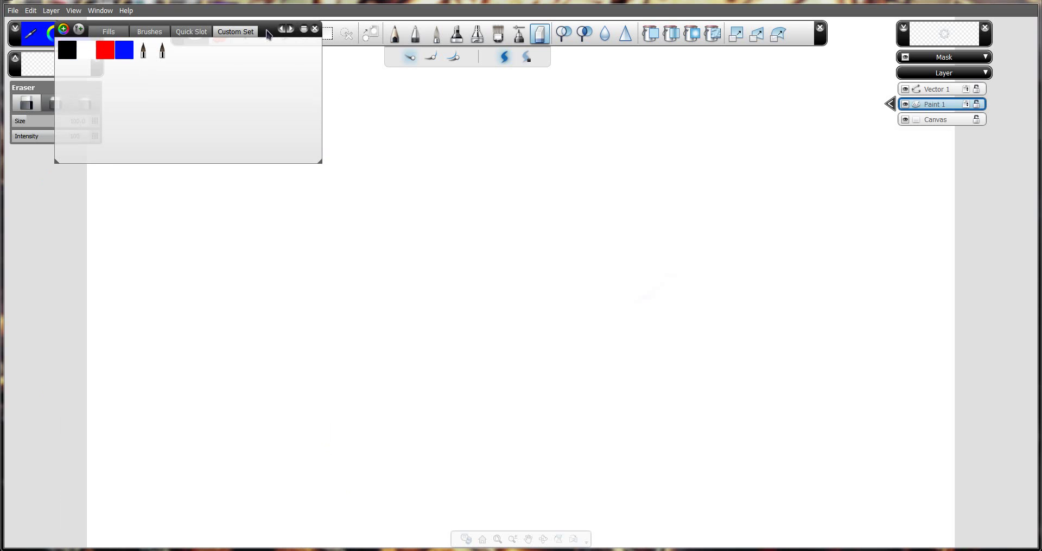
drag(265, 31, 225, 346)
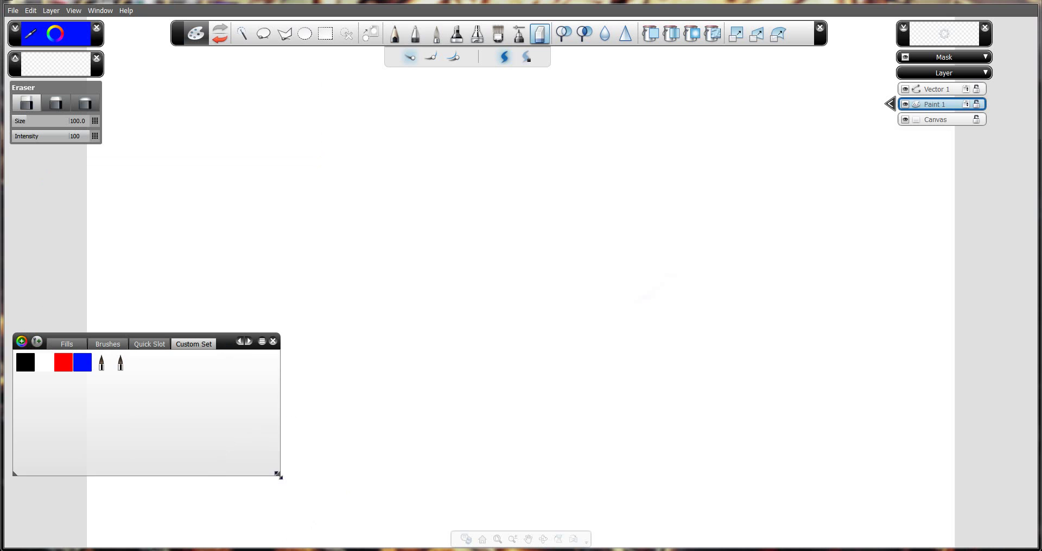
drag(278, 476, 271, 451)
drag(222, 350, 233, 455)
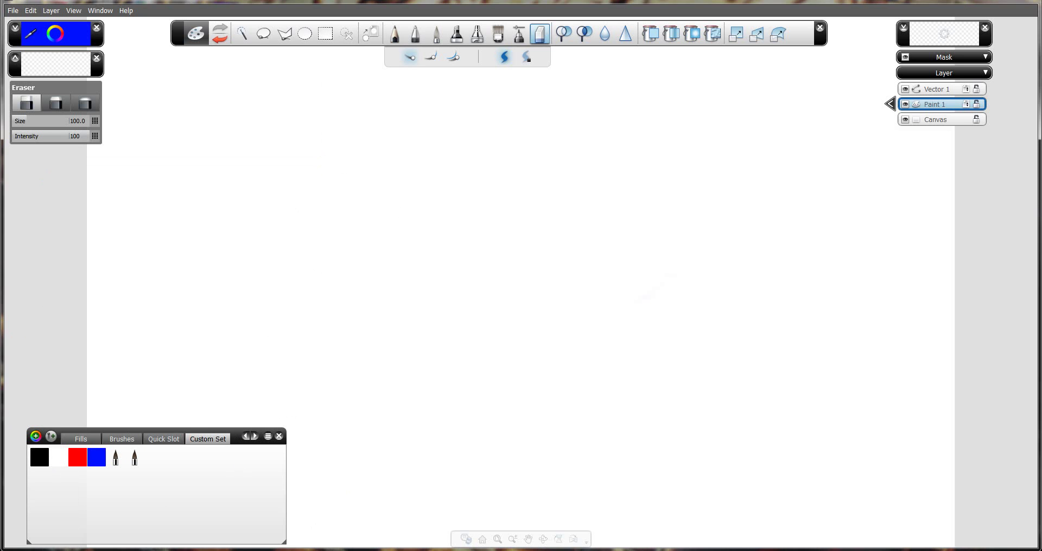
- Delete the Vector 1 layer, then add a paint mask and undo it
click(948, 91)
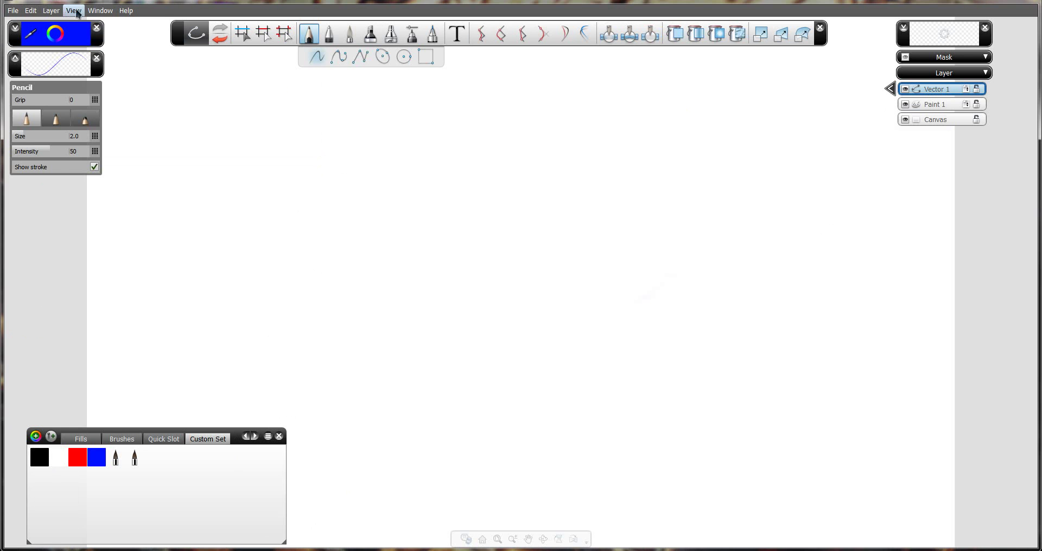
click(51, 11)
click(65, 97)
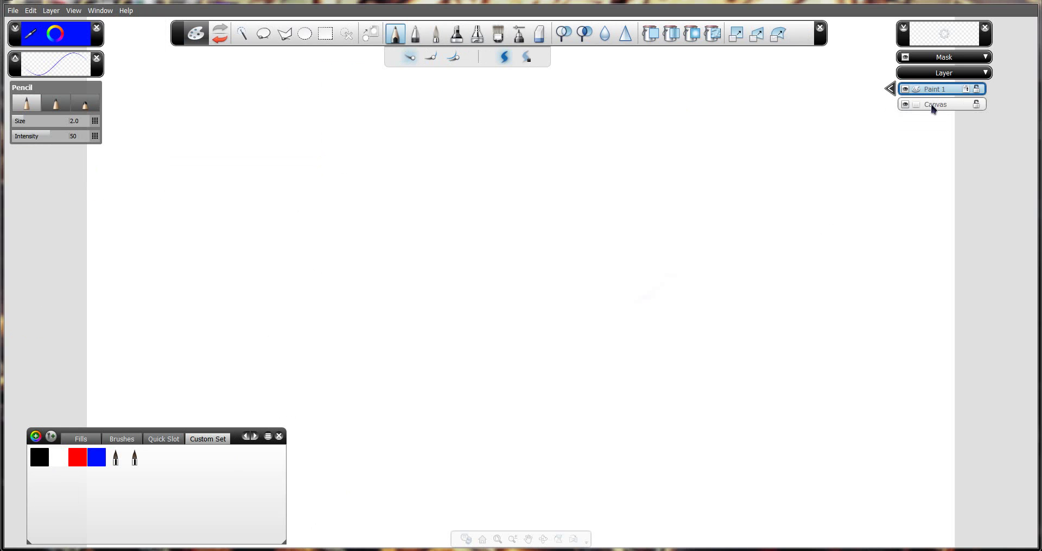
click(51, 10)
click(70, 60)
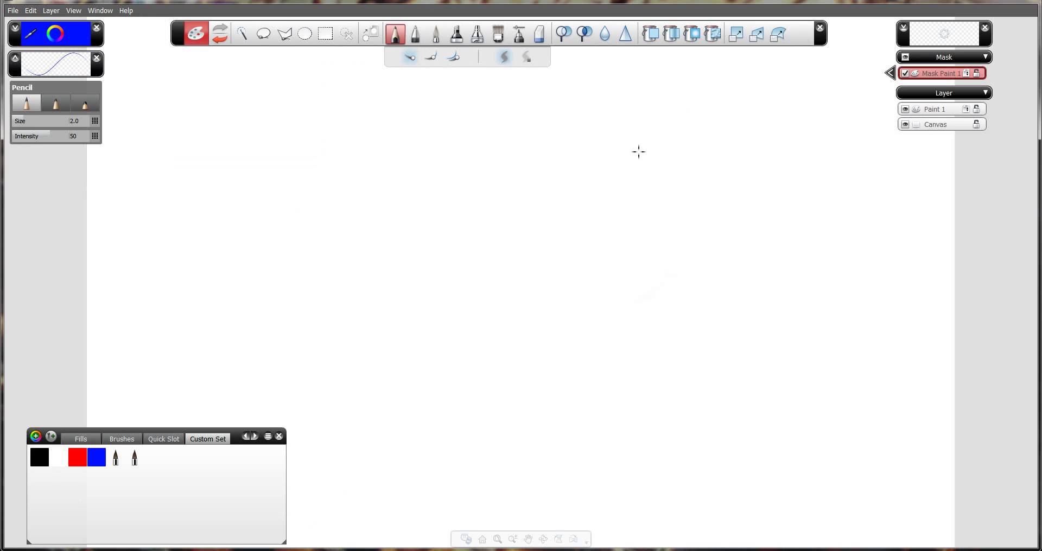
key(ctrl+z)
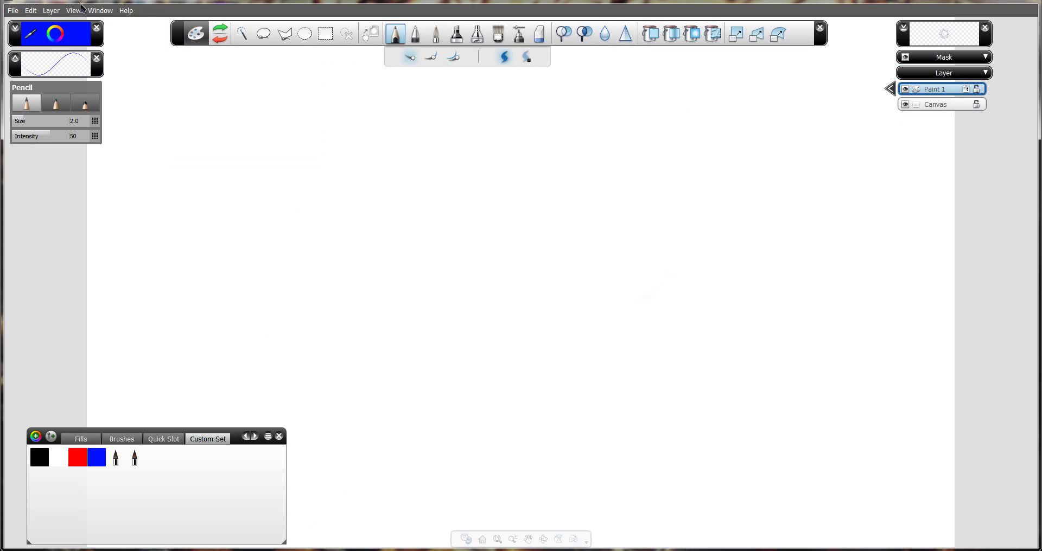
- Add a new paint layer, rename Paint 1 to B and Paint 2 to R, and select B
click(51, 11)
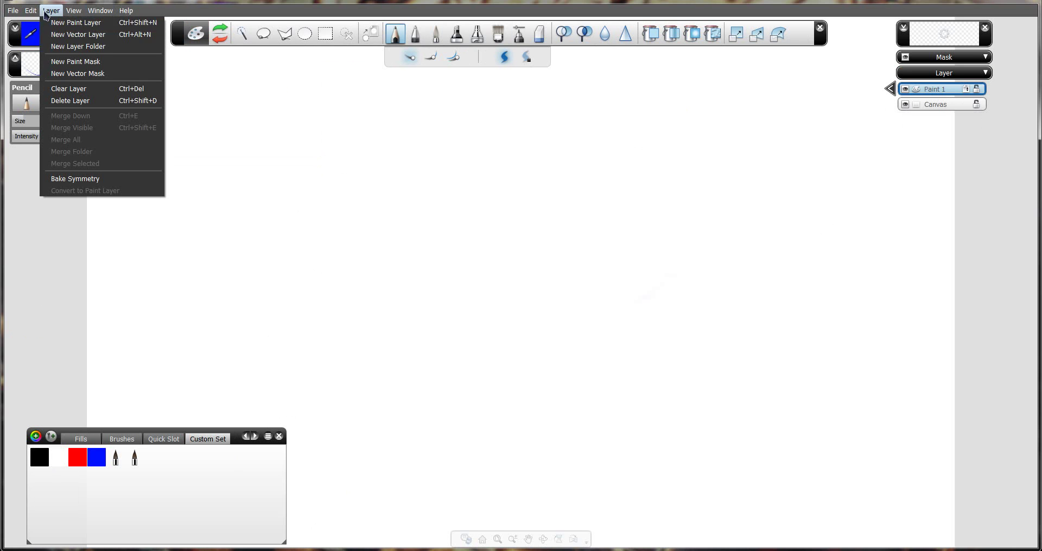
click(76, 23)
double_click(938, 110)
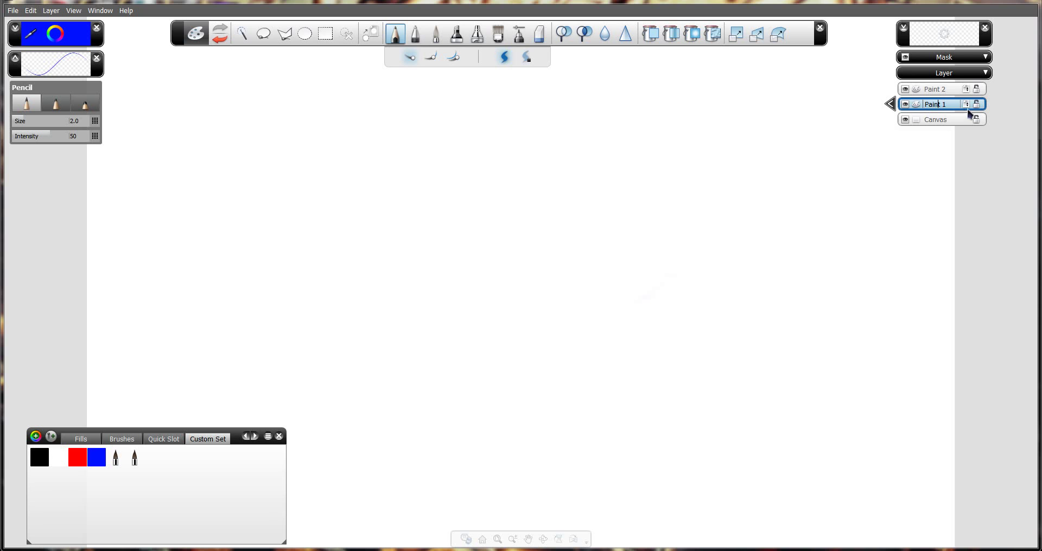
drag(968, 111, 922, 107)
text(B)
click(947, 93)
double_click(948, 93)
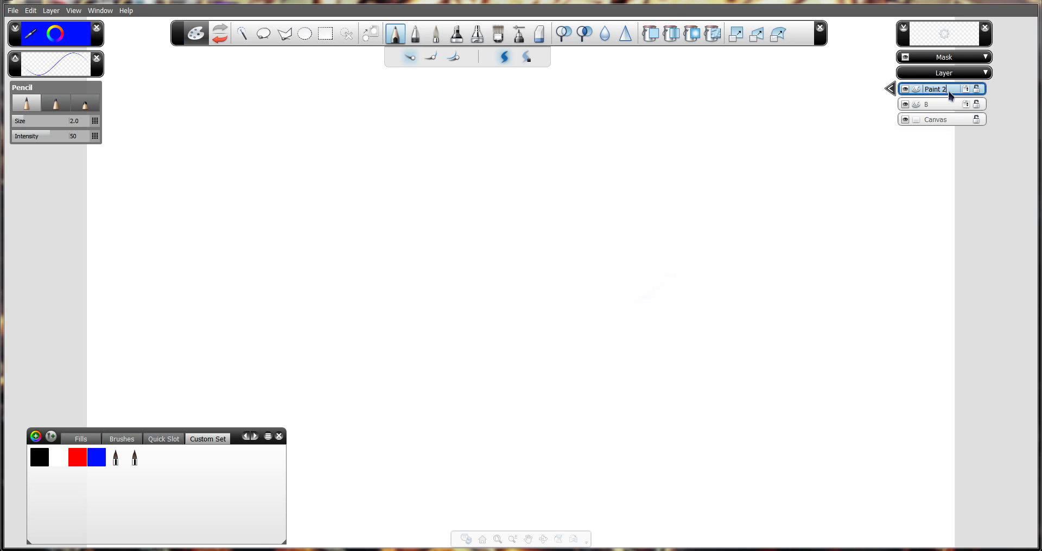
text(R)
key(Return)
click(942, 106)
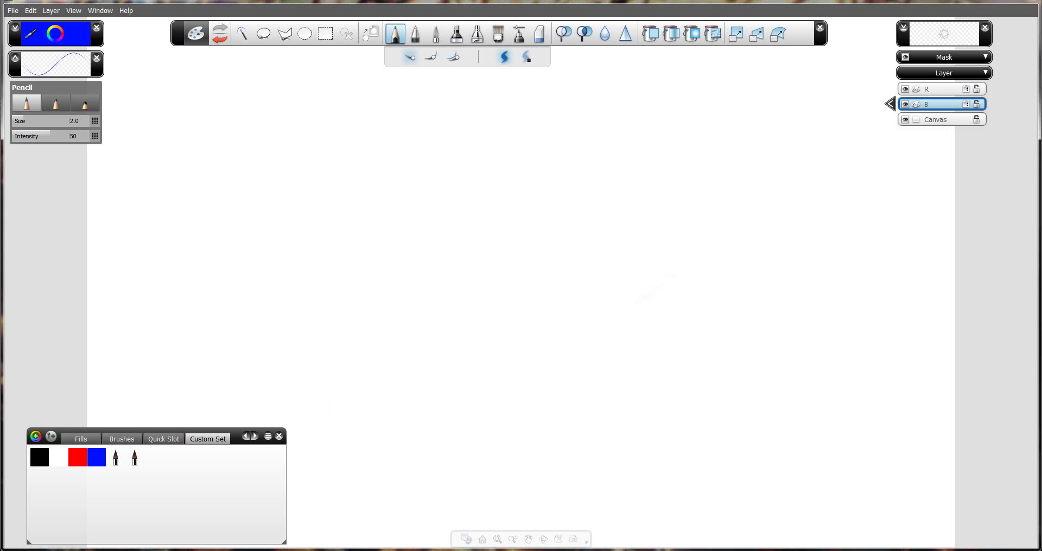
- Paint the word BLUE in blue on layer B with the size-40 brush preset
click(115, 459)
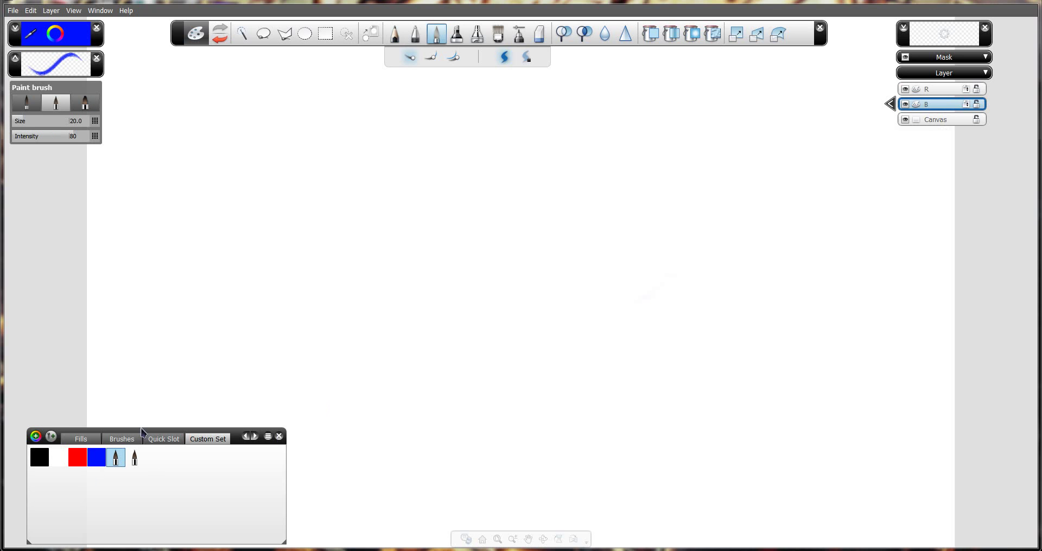
click(134, 458)
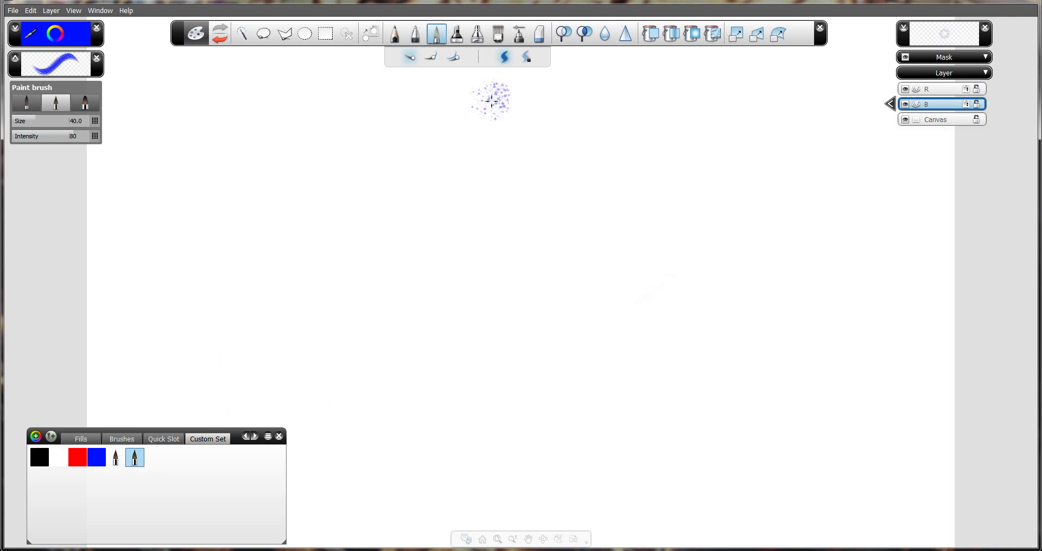
mouse_move(228, 114)
mouse_down()
mouse_move(240, 233)
mouse_move(318, 103)
mouse_move(249, 243)
mouse_up()
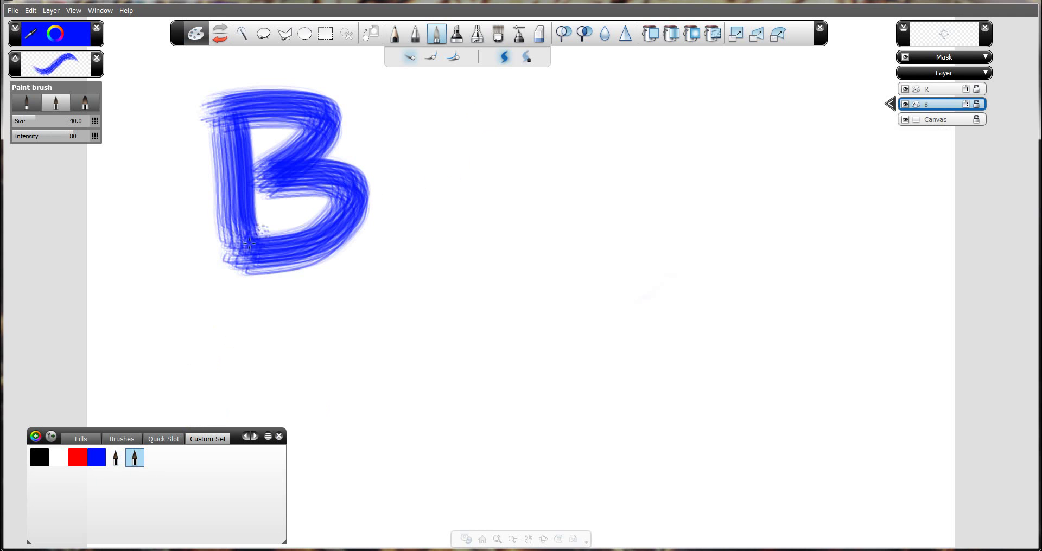
mouse_move(426, 98)
mouse_down()
mouse_move(421, 239)
mouse_move(516, 246)
mouse_up()
drag(559, 81, 670, 95)
mouse_move(795, 100)
mouse_down()
mouse_move(742, 161)
mouse_move(879, 259)
mouse_up()
- On layer R, paint the letters R, E and D in red below BLUE
click(936, 89)
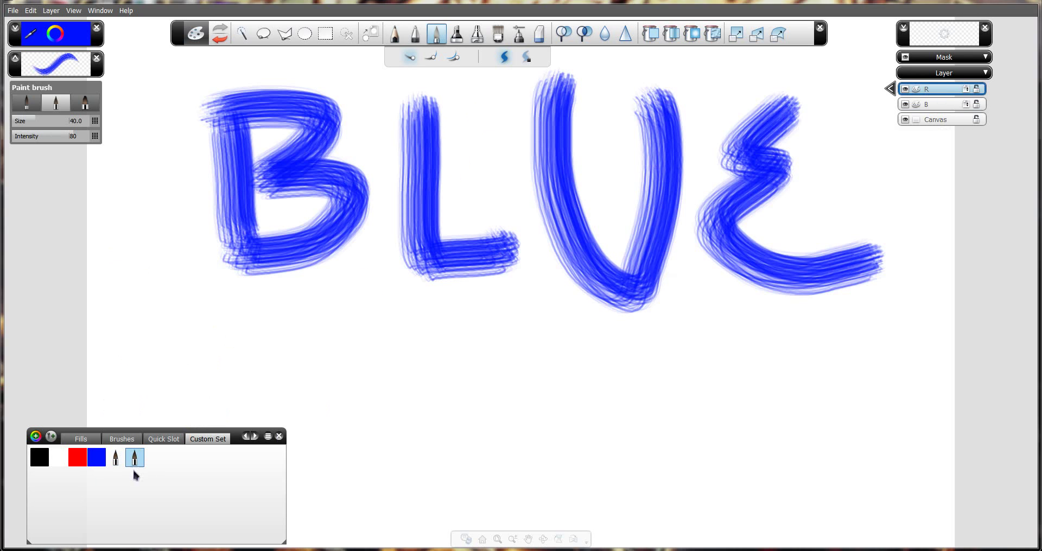
click(77, 458)
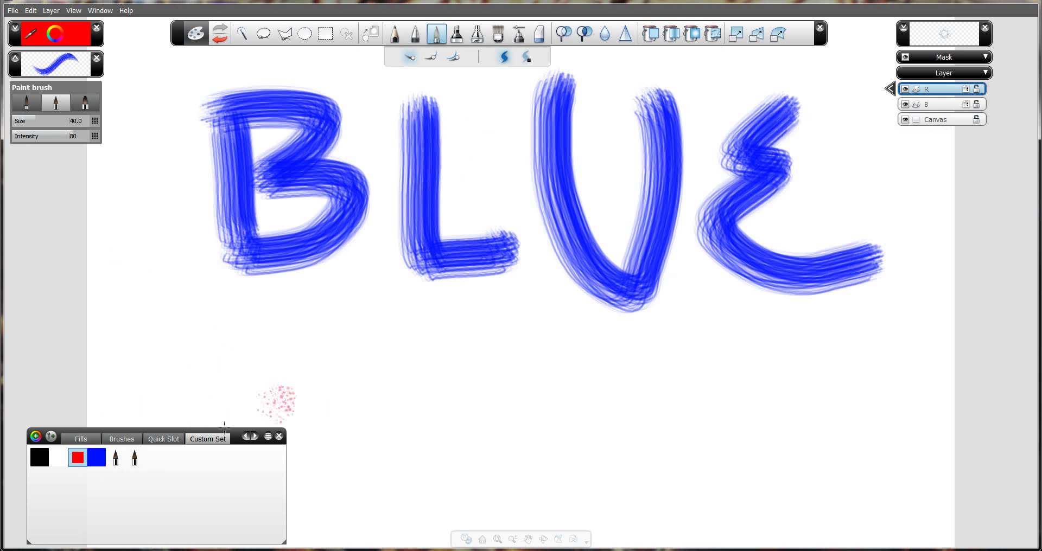
drag(333, 325, 358, 421)
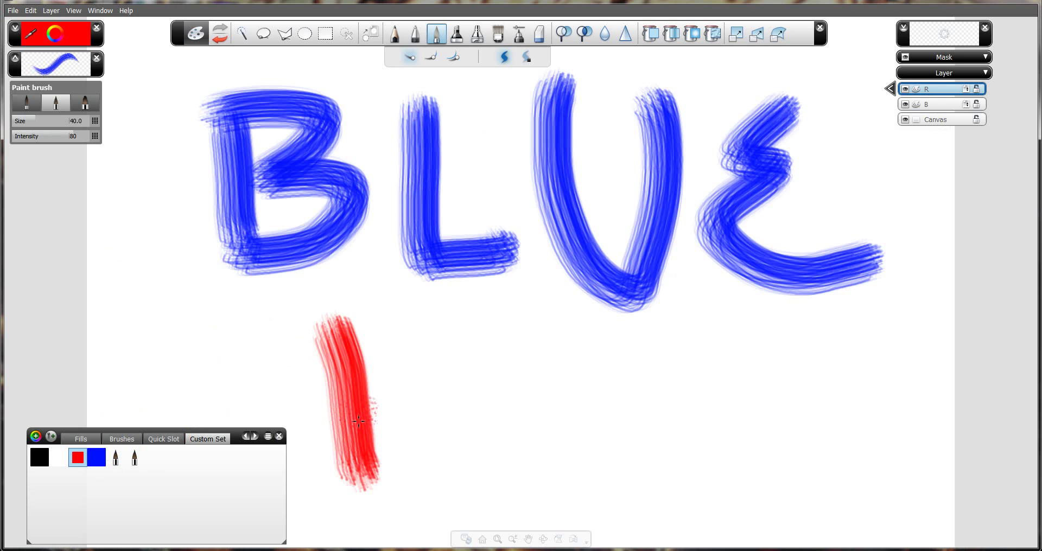
mouse_move(354, 309)
mouse_down()
mouse_move(440, 393)
mouse_move(471, 446)
mouse_move(524, 468)
mouse_up()
mouse_move(616, 328)
mouse_down()
mouse_move(557, 458)
mouse_move(711, 412)
mouse_up()
mouse_move(749, 331)
mouse_down()
mouse_move(738, 417)
mouse_move(766, 504)
mouse_up()
mouse_move(747, 326)
mouse_down()
mouse_move(861, 368)
mouse_move(776, 489)
mouse_up()
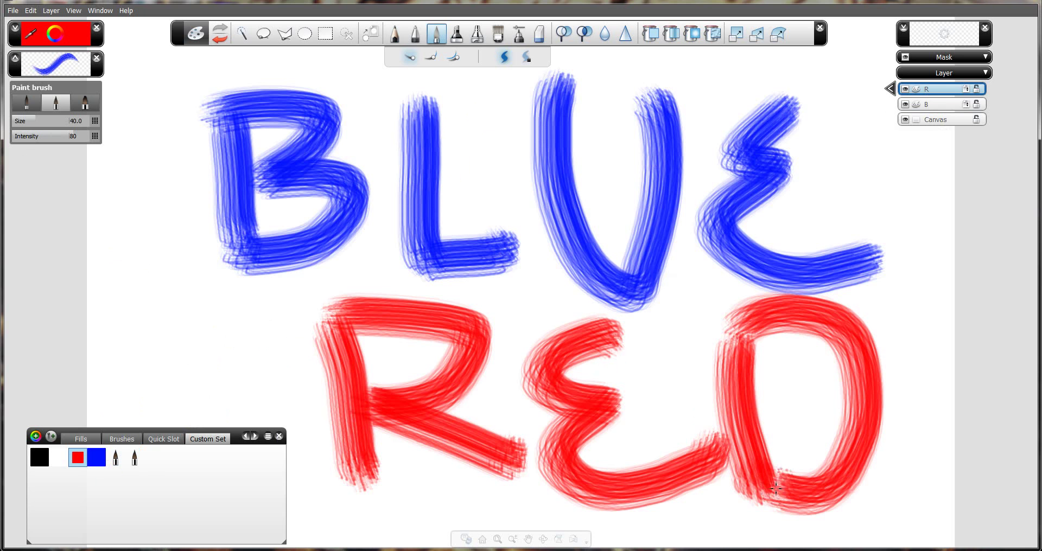
click(904, 89)
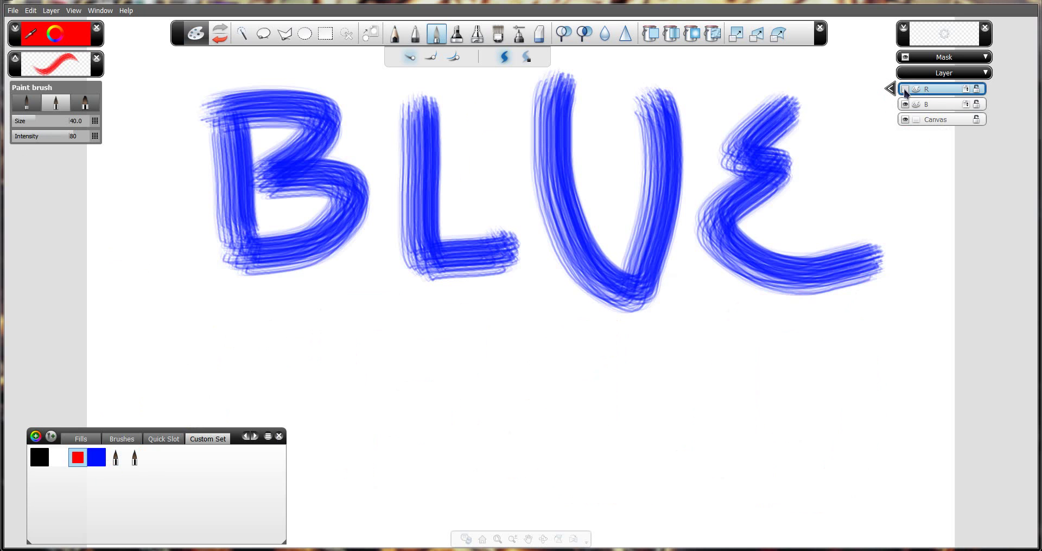
click(905, 89)
click(904, 105)
click(905, 105)
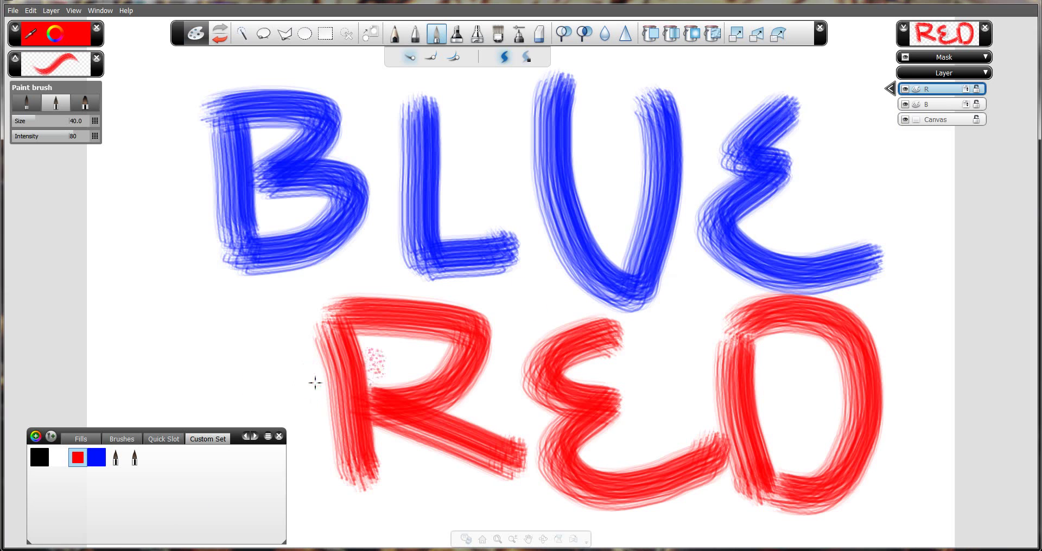
click(937, 105)
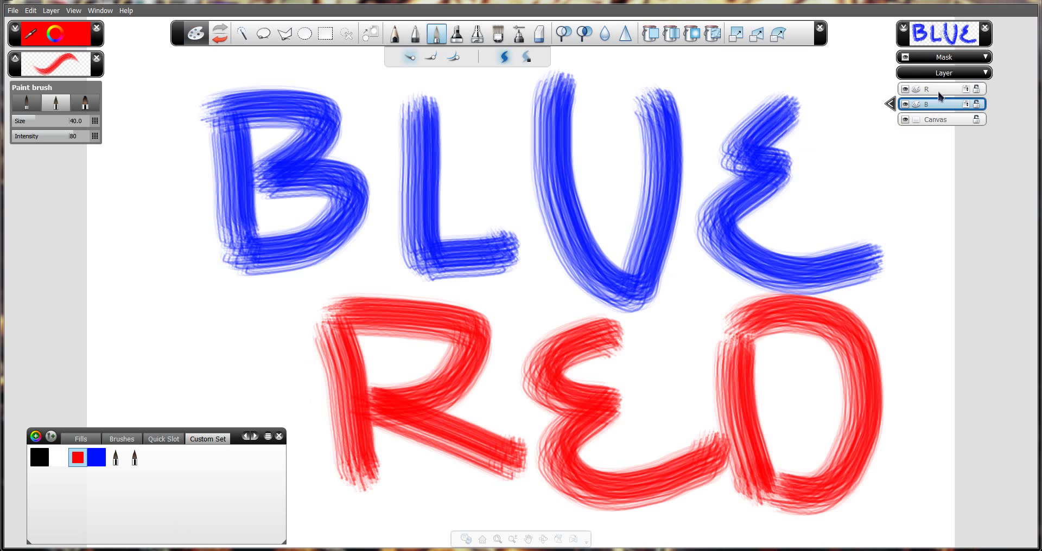
click(938, 91)
shift+click(938, 105)
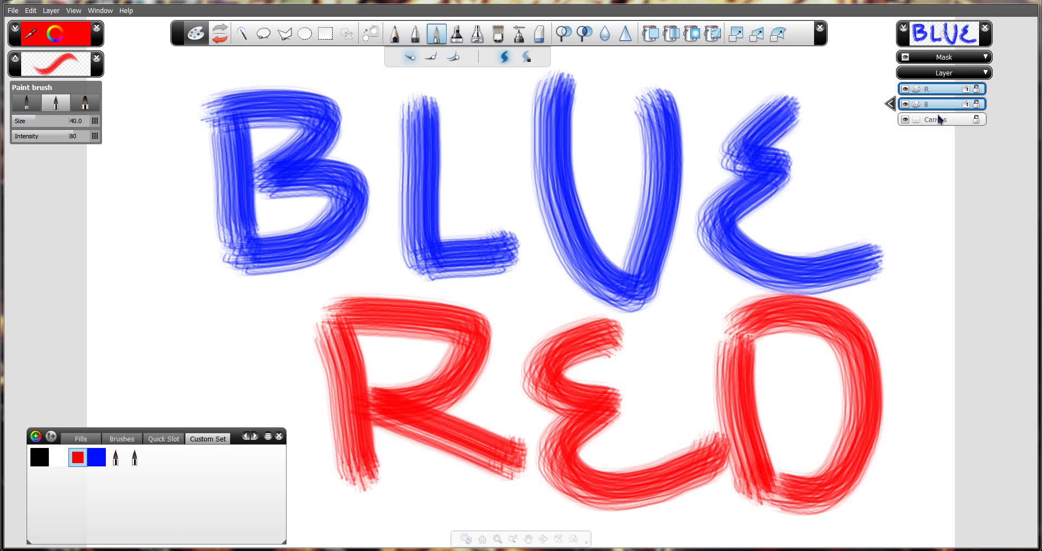
double_click(939, 105)
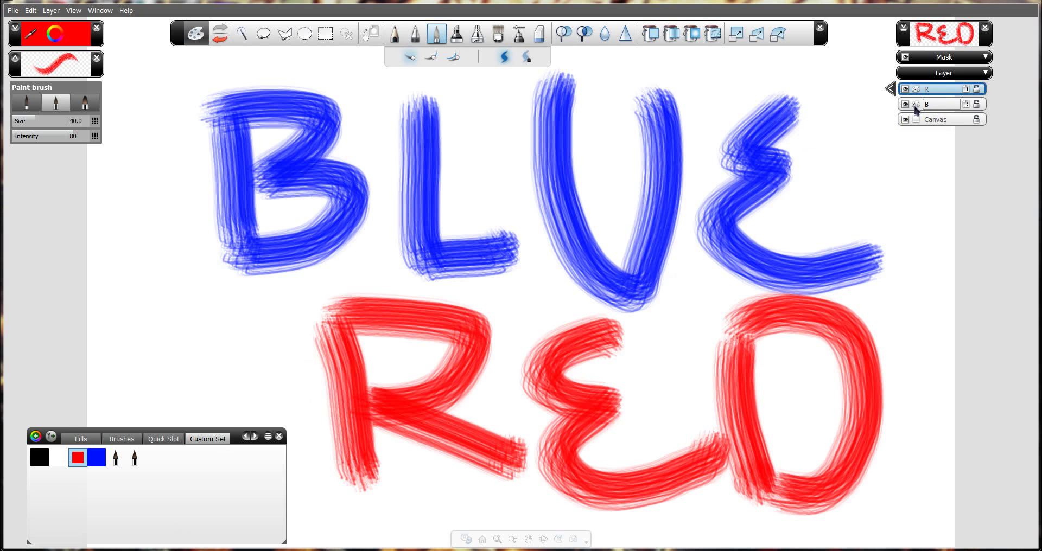
click(947, 105)
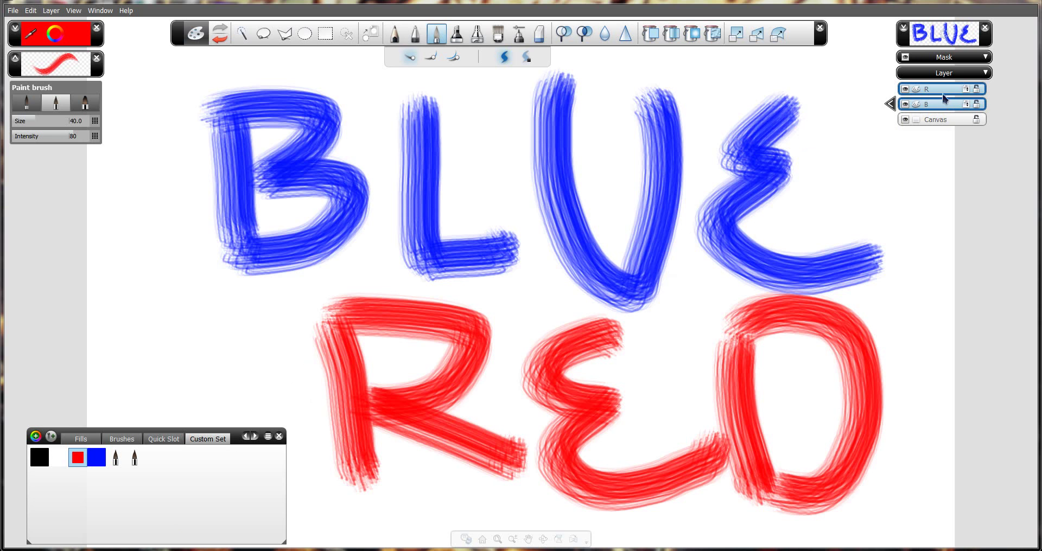
shift+click(943, 92)
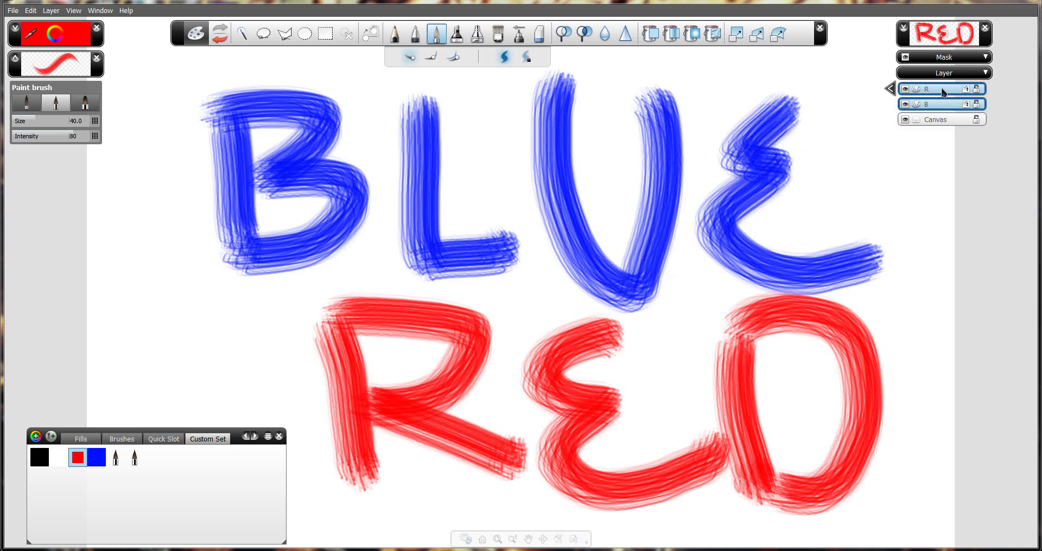
click(943, 121)
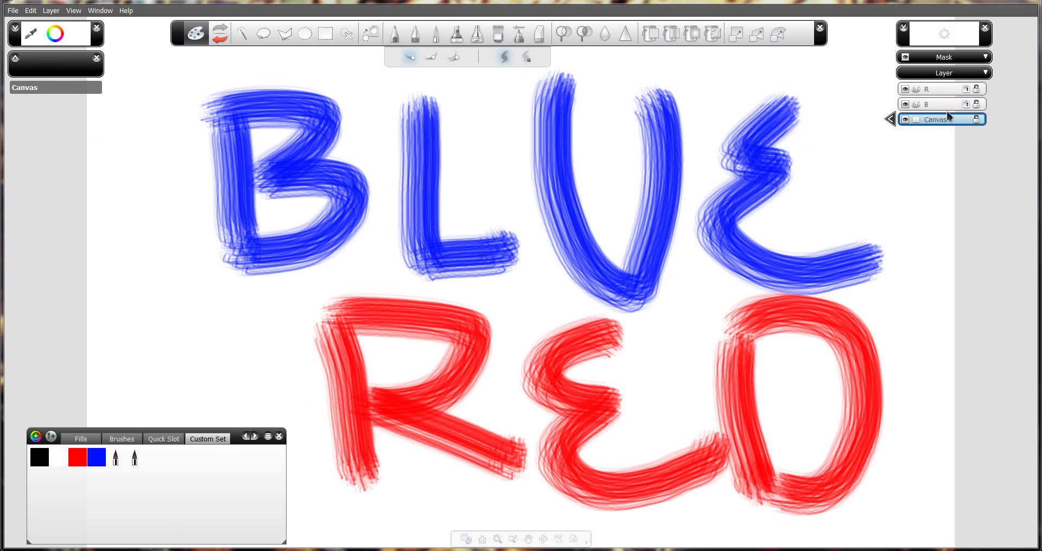
shift+click(949, 91)
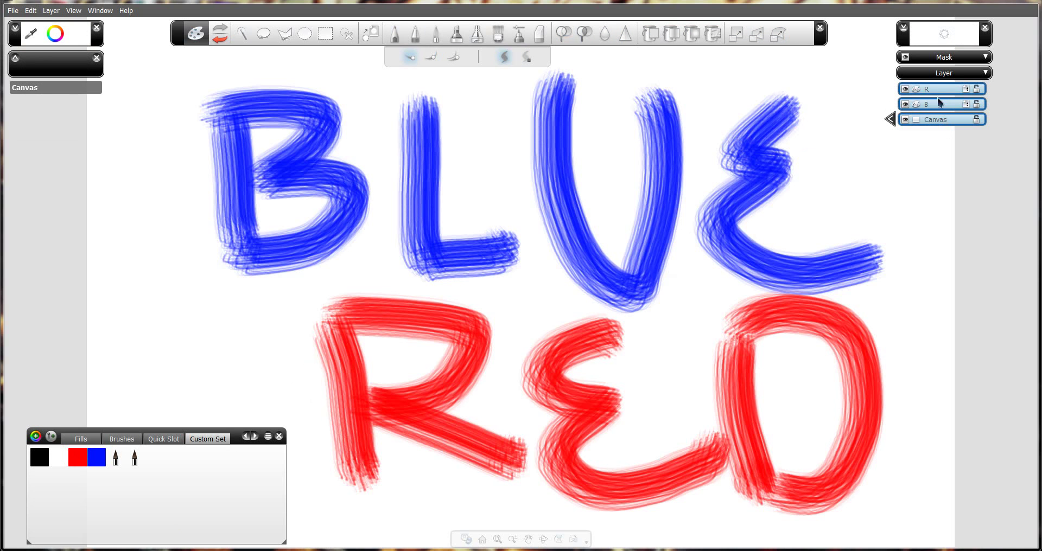
click(939, 91)
click(940, 106)
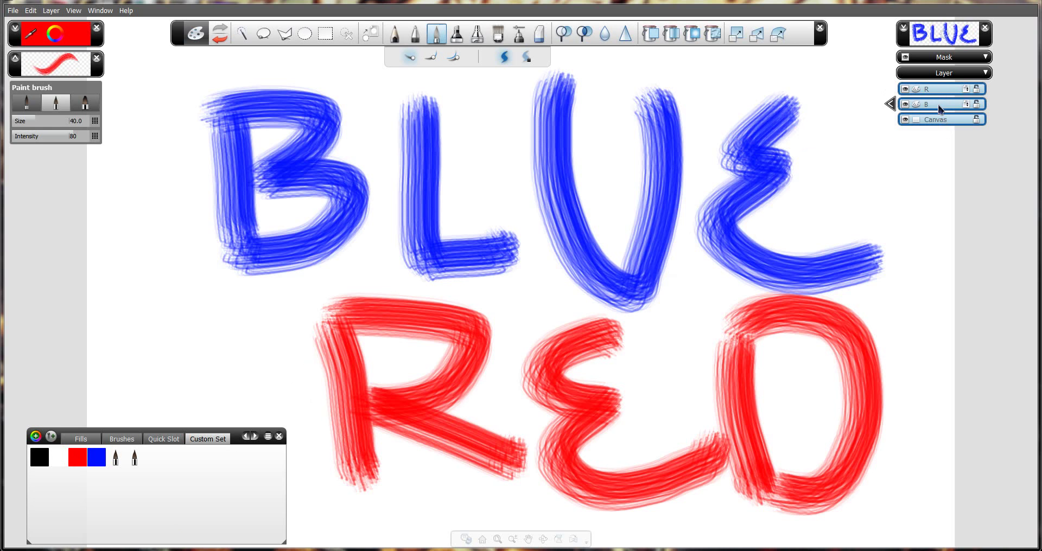
ctrl+click(940, 107)
ctrl+click(941, 108)
ctrl+click(940, 124)
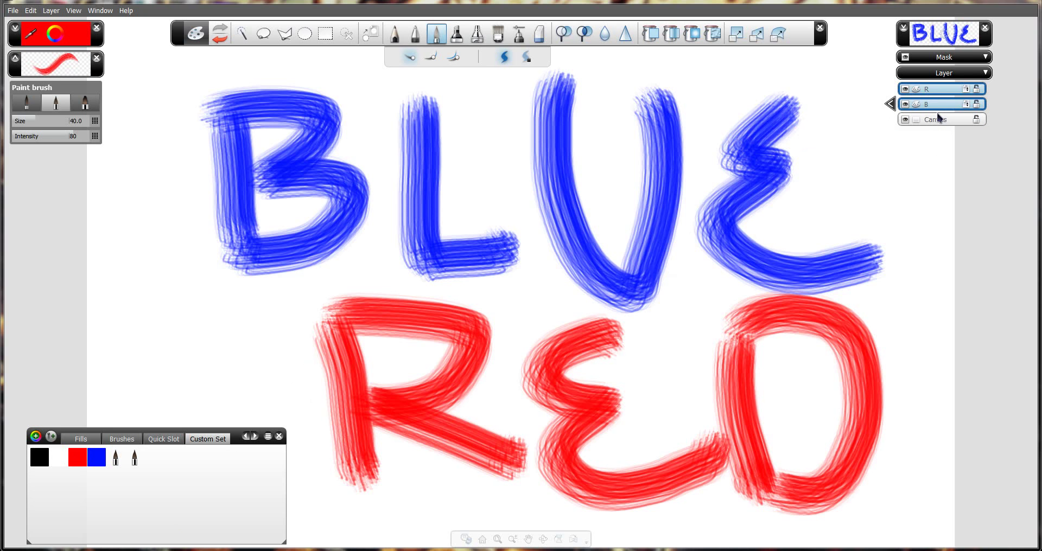
ctrl+click(938, 95)
ctrl+click(939, 92)
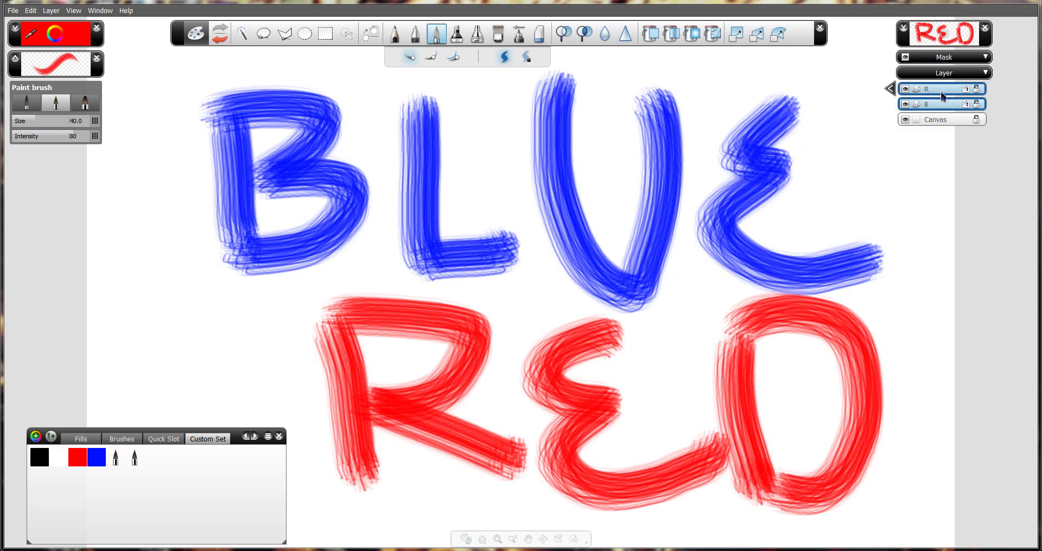
right_click(942, 96)
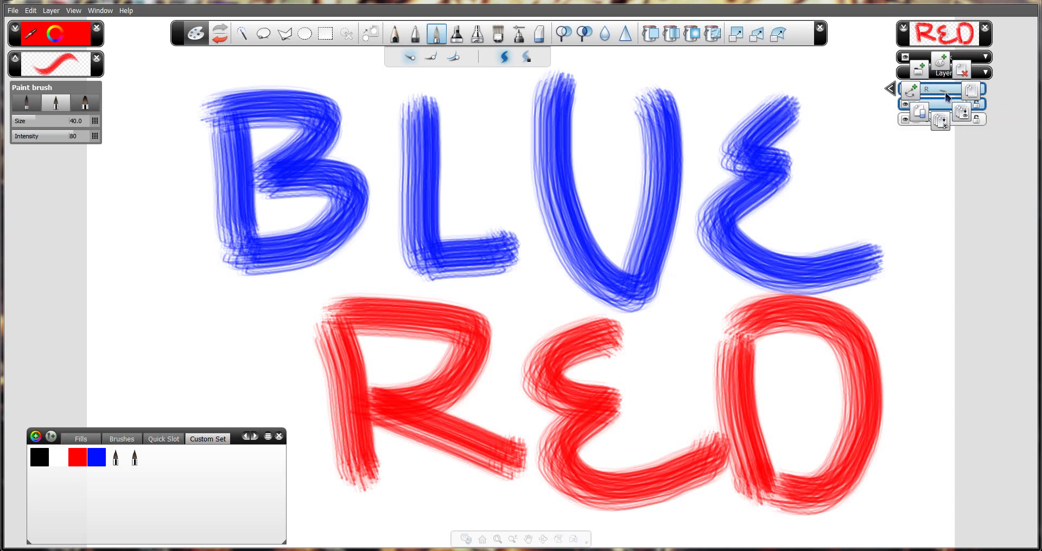
click(945, 96)
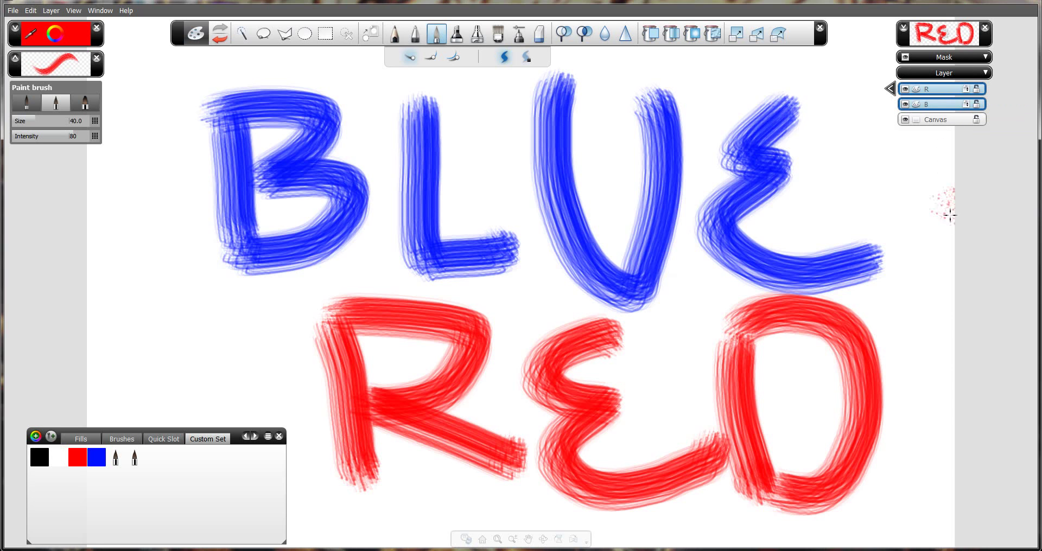
click(952, 92)
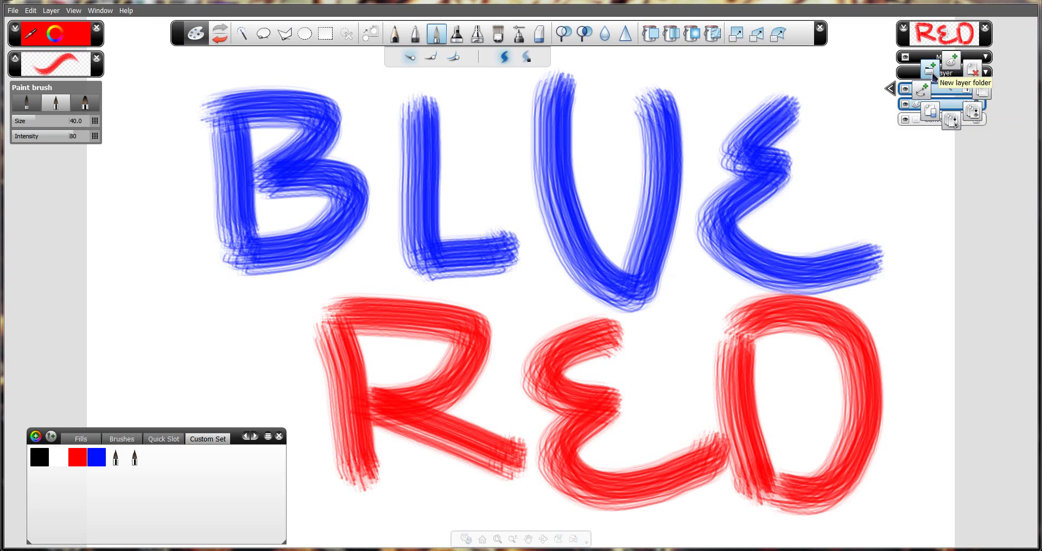
key(Escape)
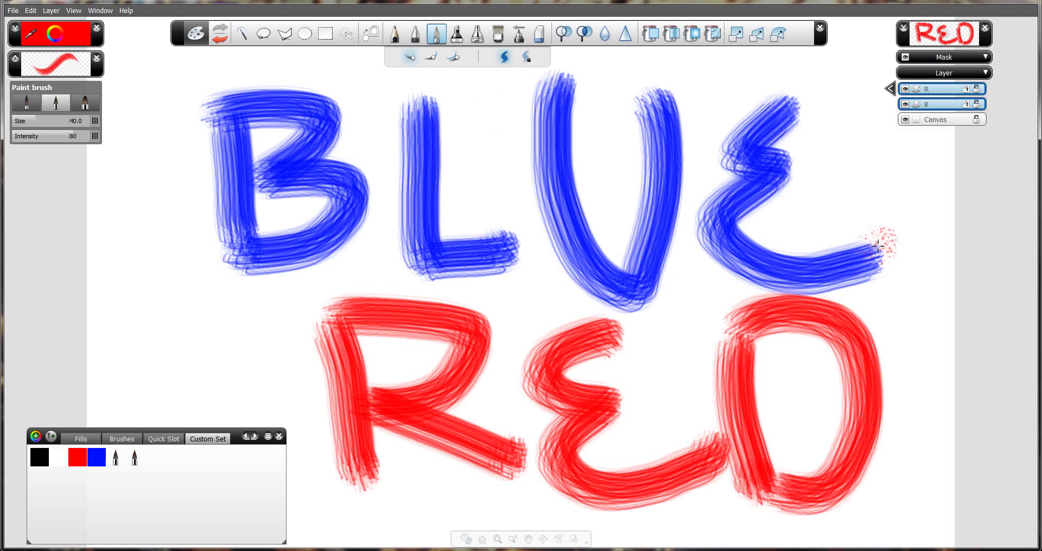
- Test layer R at opacity 42 and back to 100, then fade layer B to 39
click(325, 34)
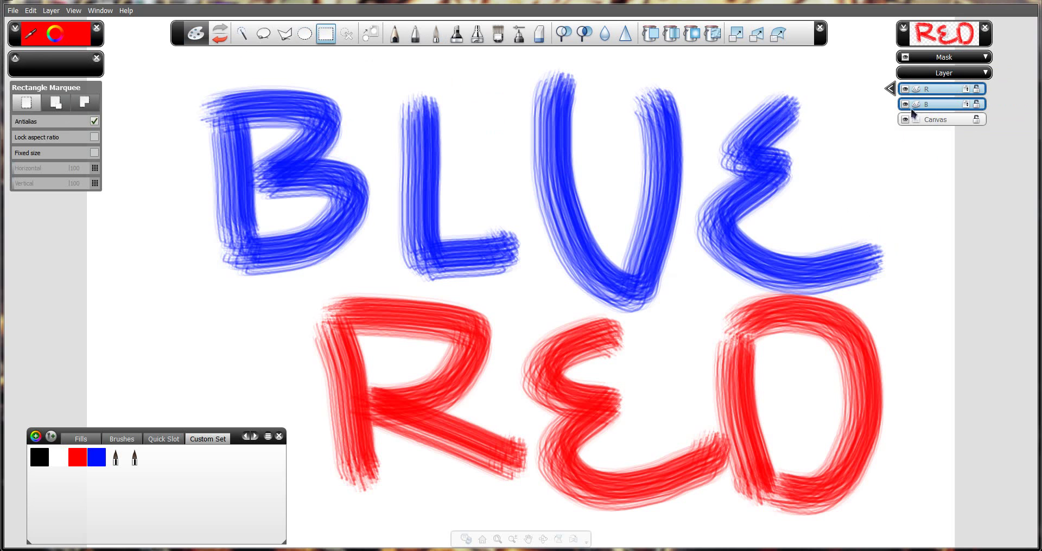
click(891, 89)
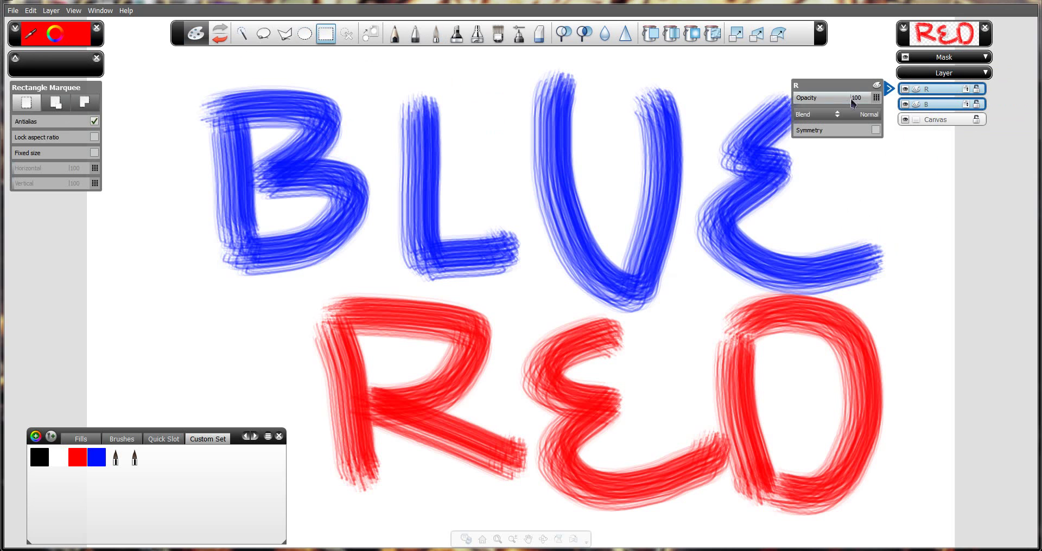
click(828, 101)
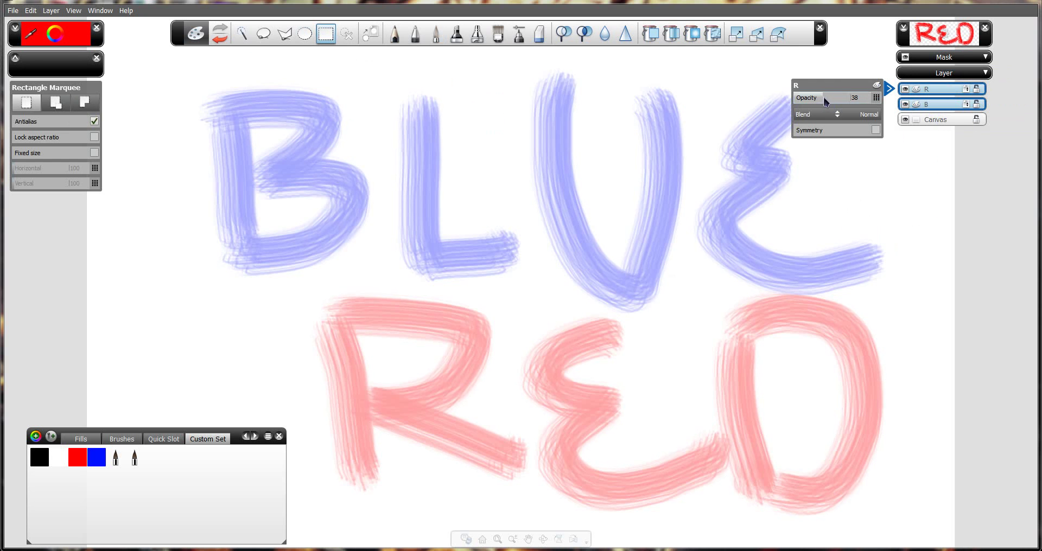
drag(830, 104, 875, 102)
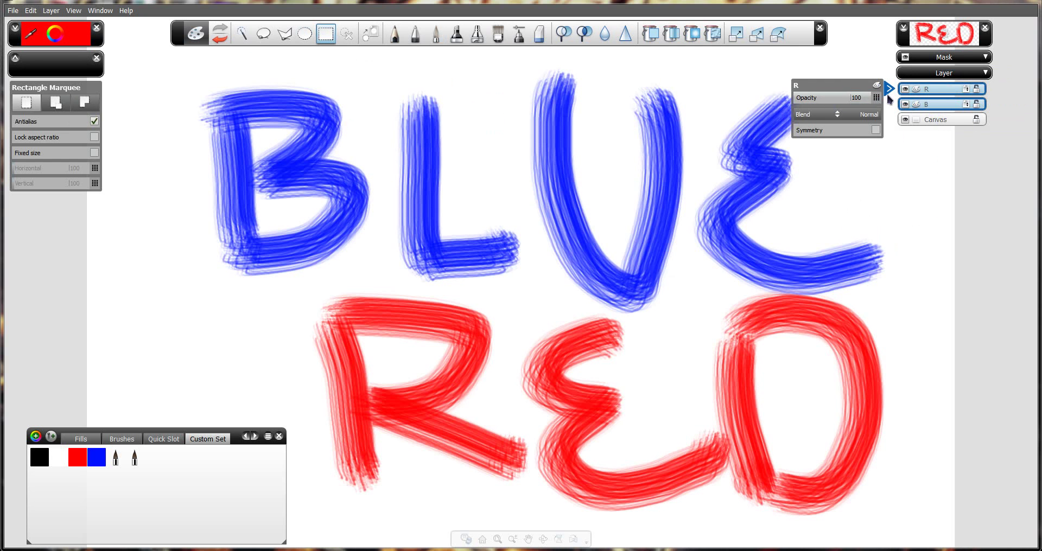
click(934, 103)
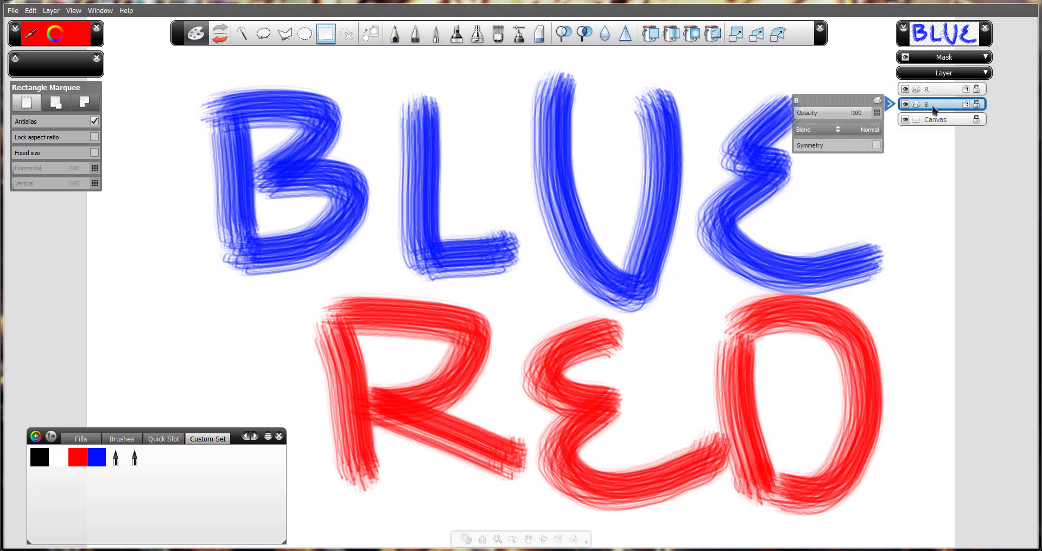
drag(847, 119, 826, 120)
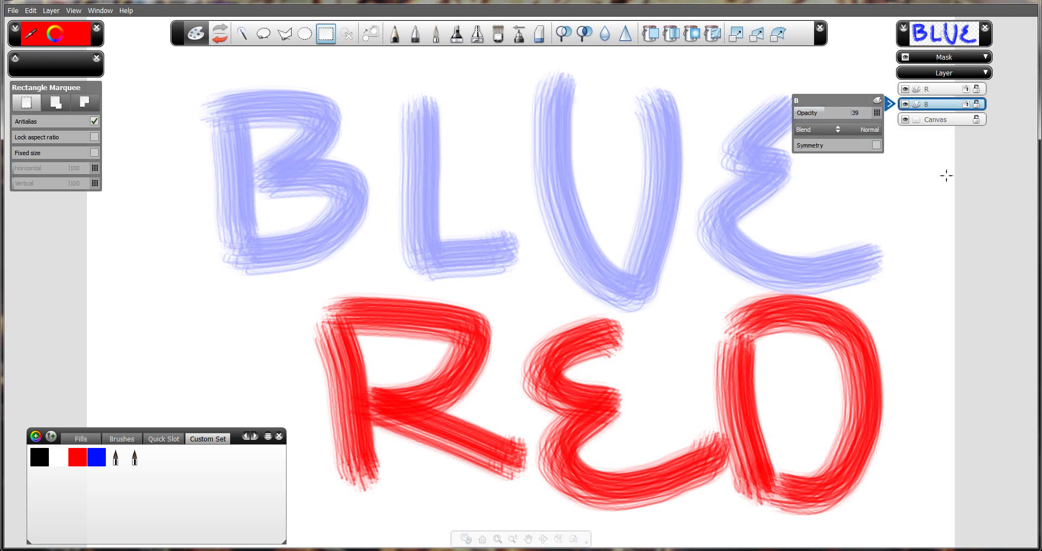
key(ctrl+a)
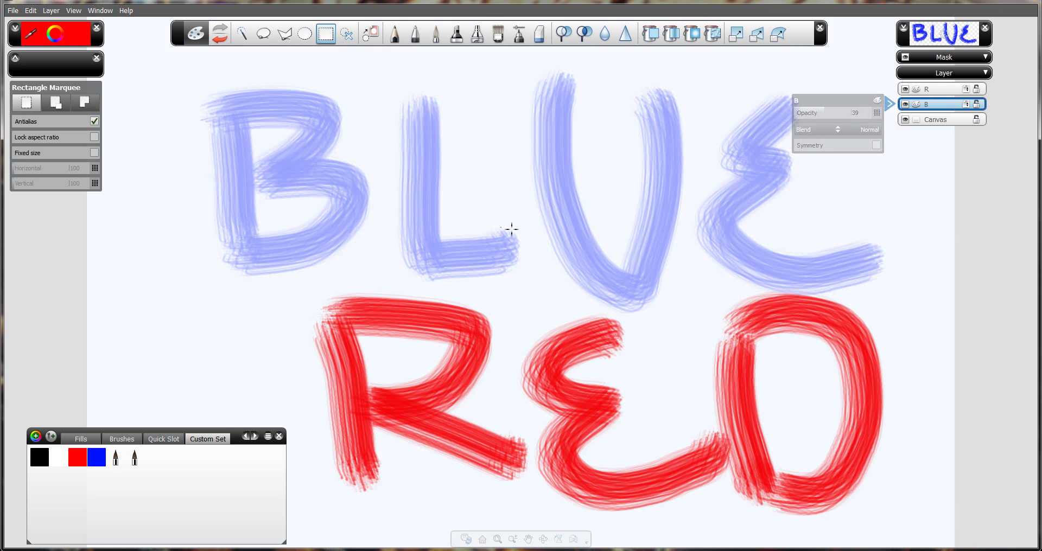
- Marquee-select the BL letters, add empty layer Paint 3, and copy BL onto a new layer
click(346, 34)
drag(163, 70, 526, 299)
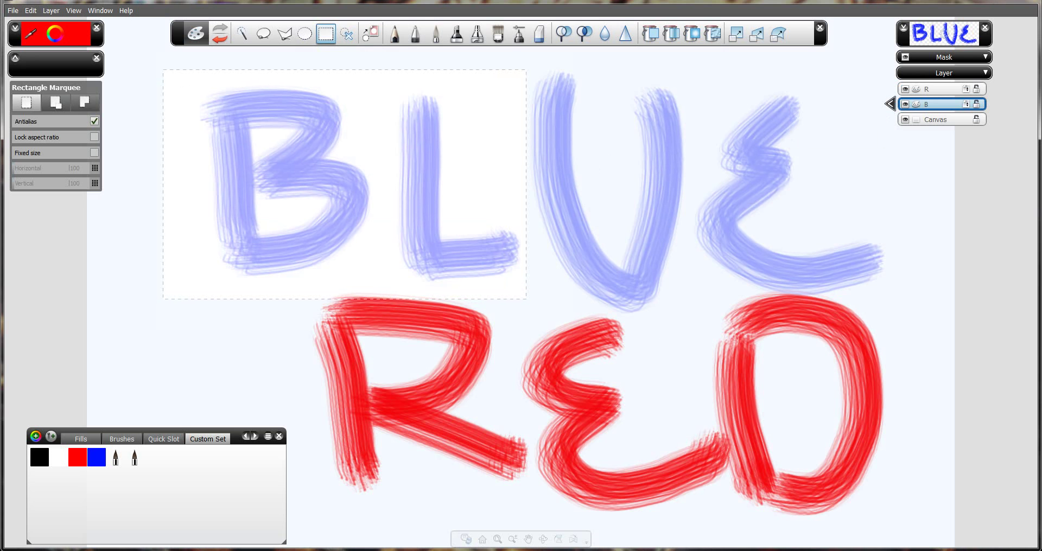
click(51, 10)
click(49, 25)
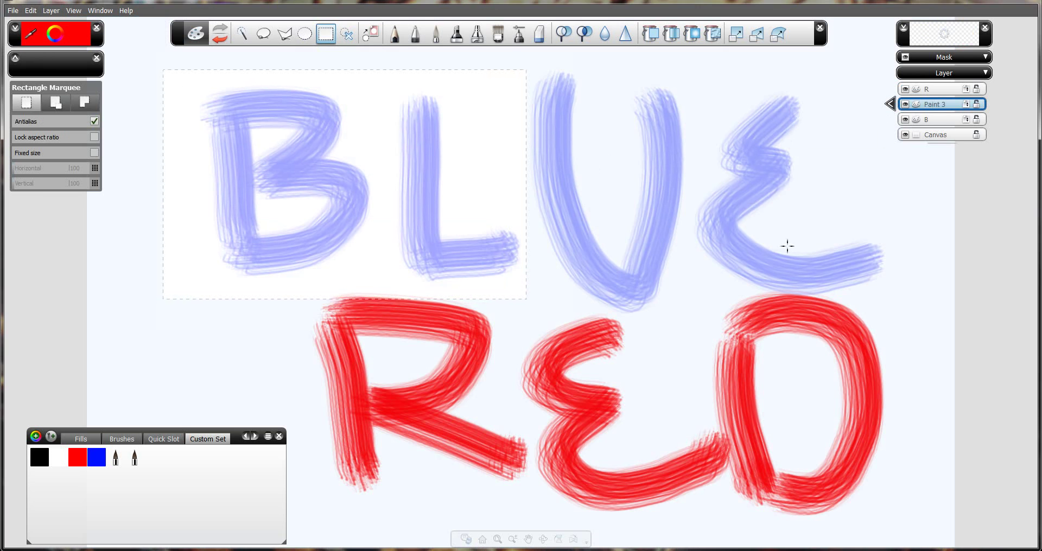
key(ctrl+v)
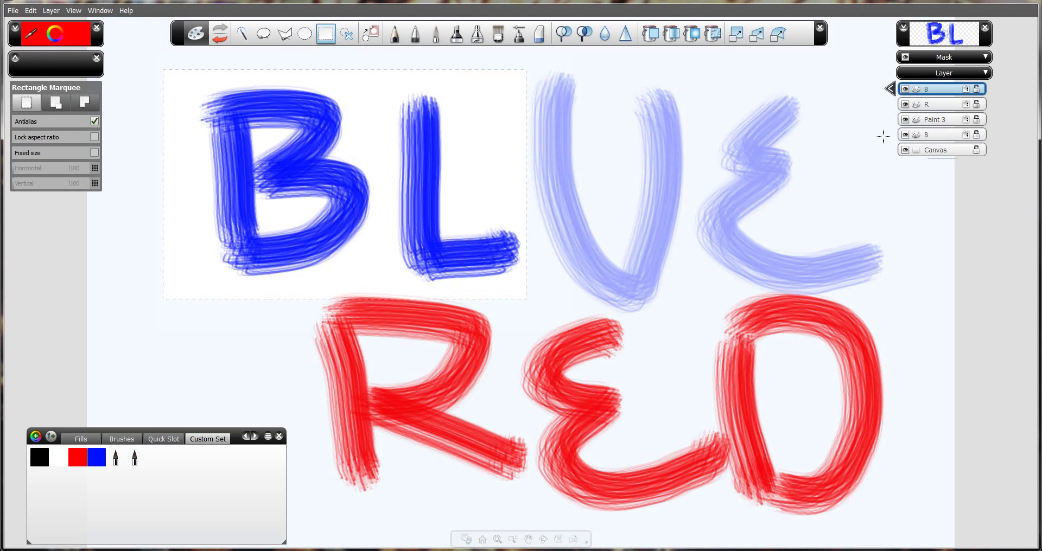
- Undo the earlier copy, then paste the selected BL letters onto a new top layer B
key(ctrl+z)
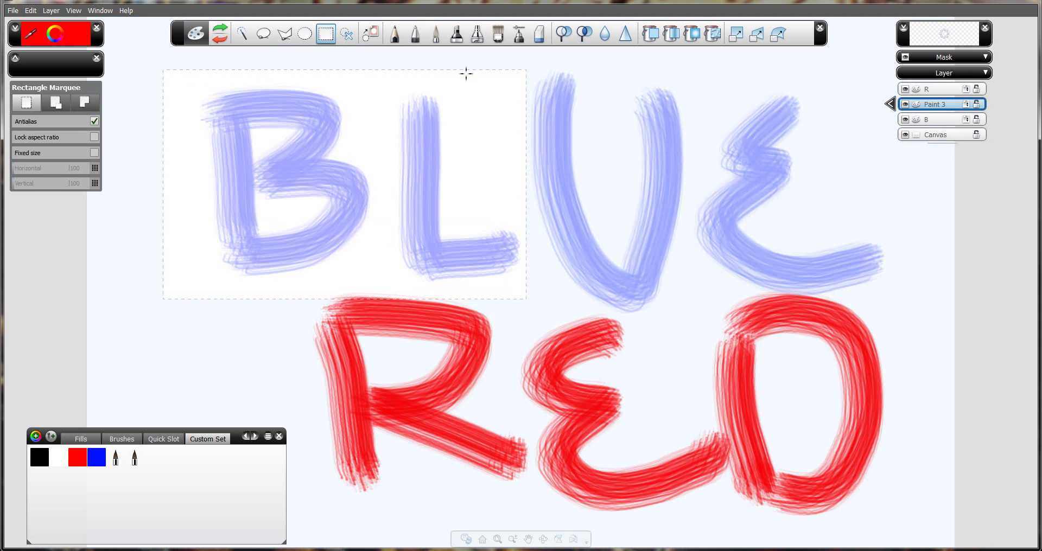
click(30, 10)
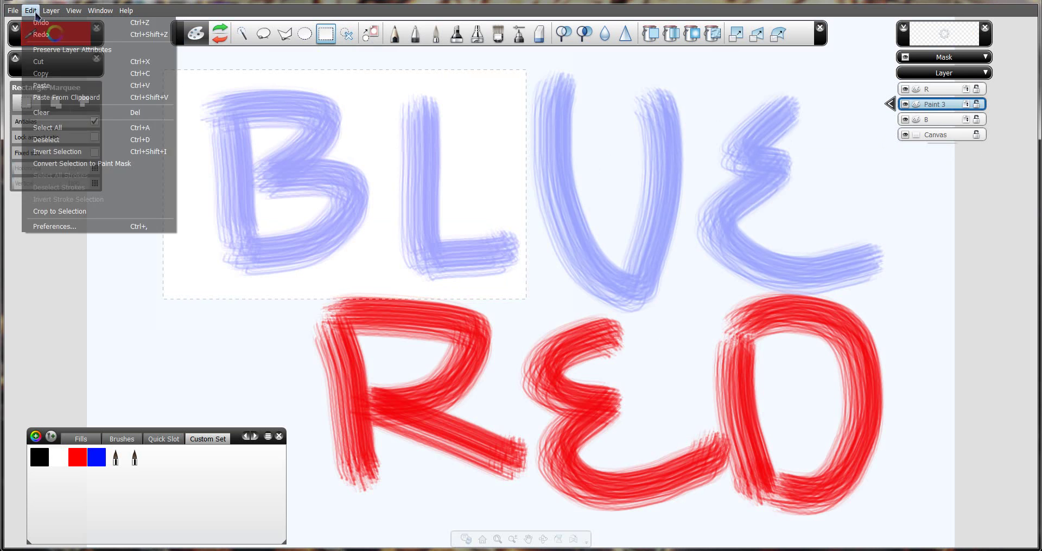
click(46, 52)
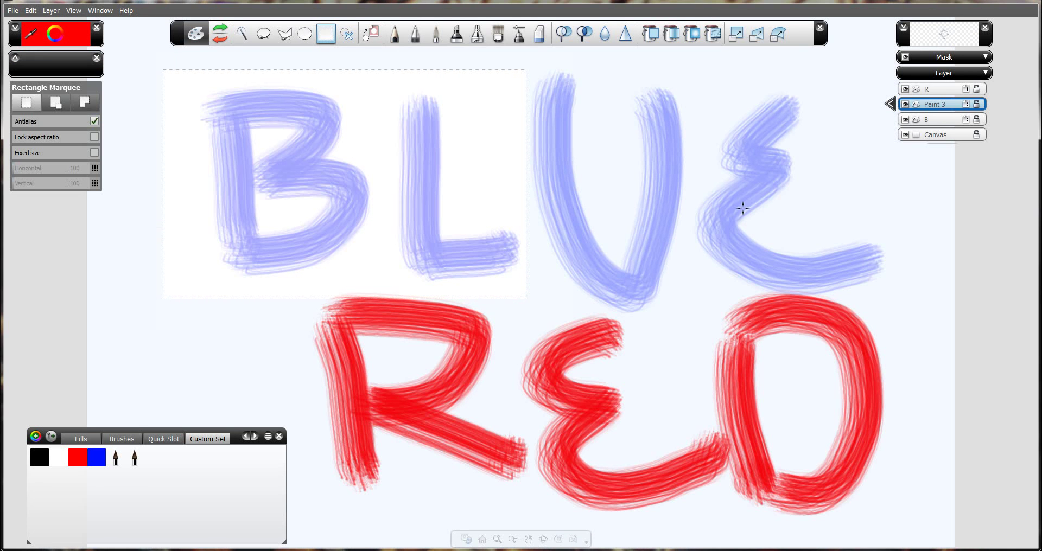
click(51, 10)
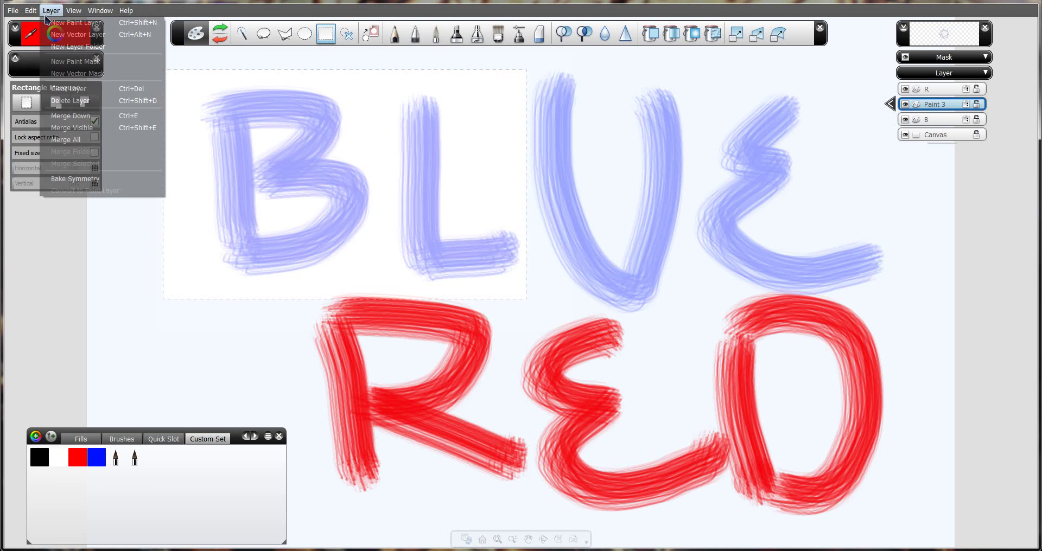
click(27, 16)
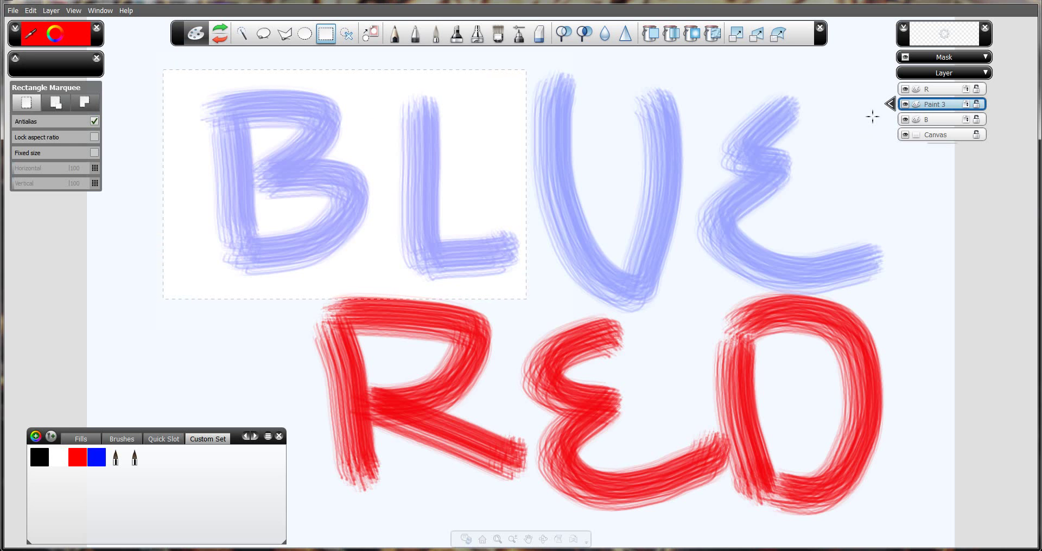
key(ctrl+v)
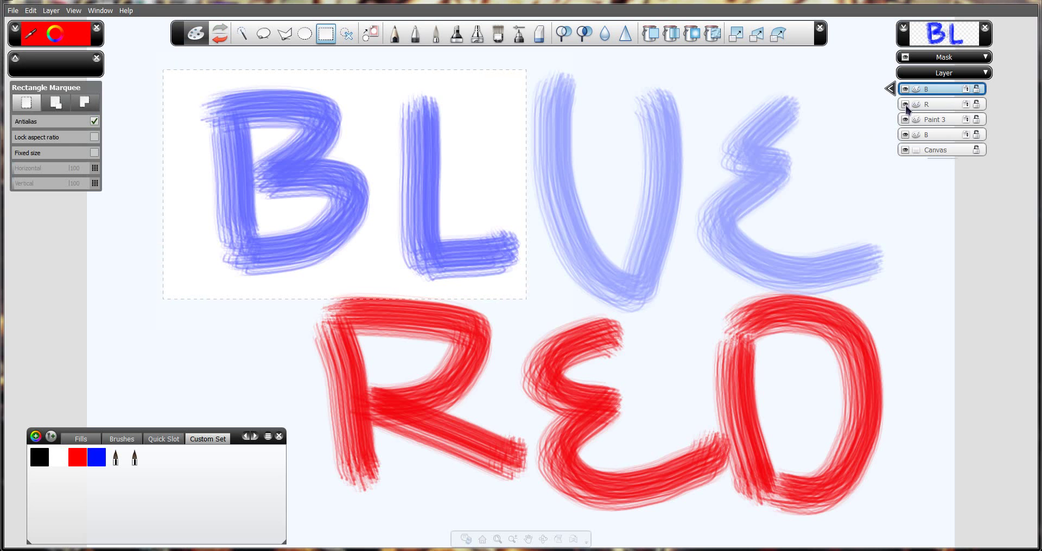
- Hide the BLUE, RED and copied BL layers, then show them again to compare
click(909, 135)
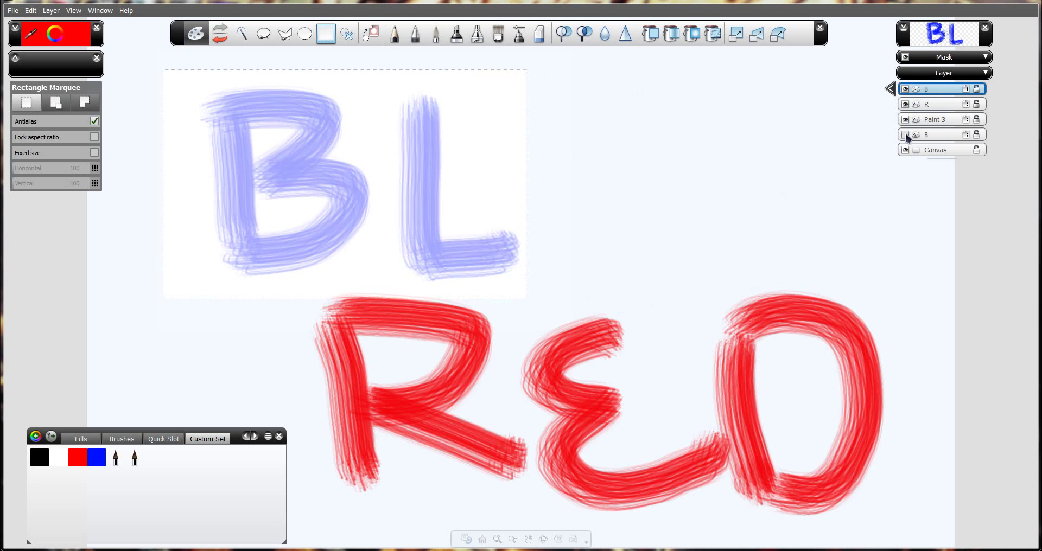
click(904, 104)
click(904, 89)
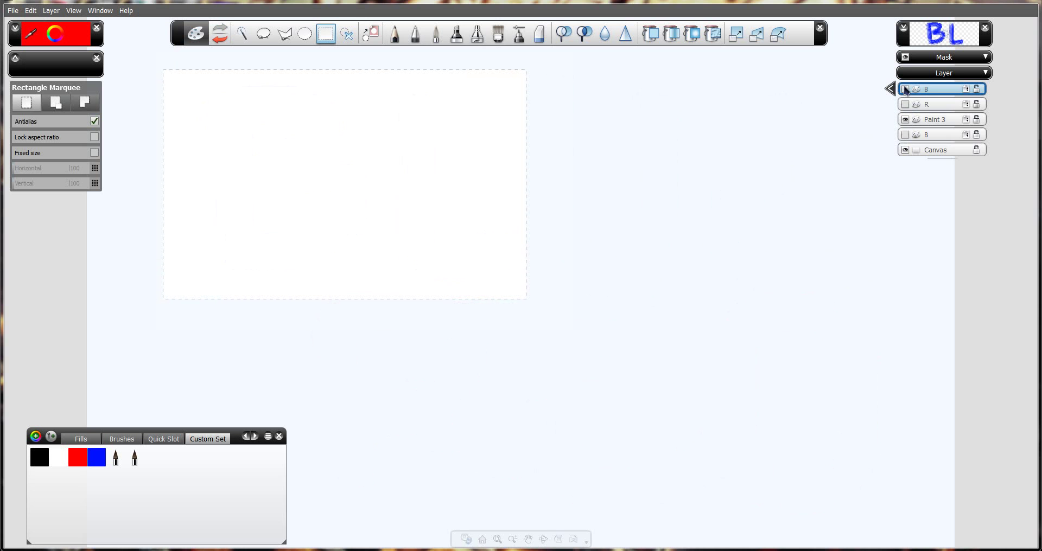
click(905, 135)
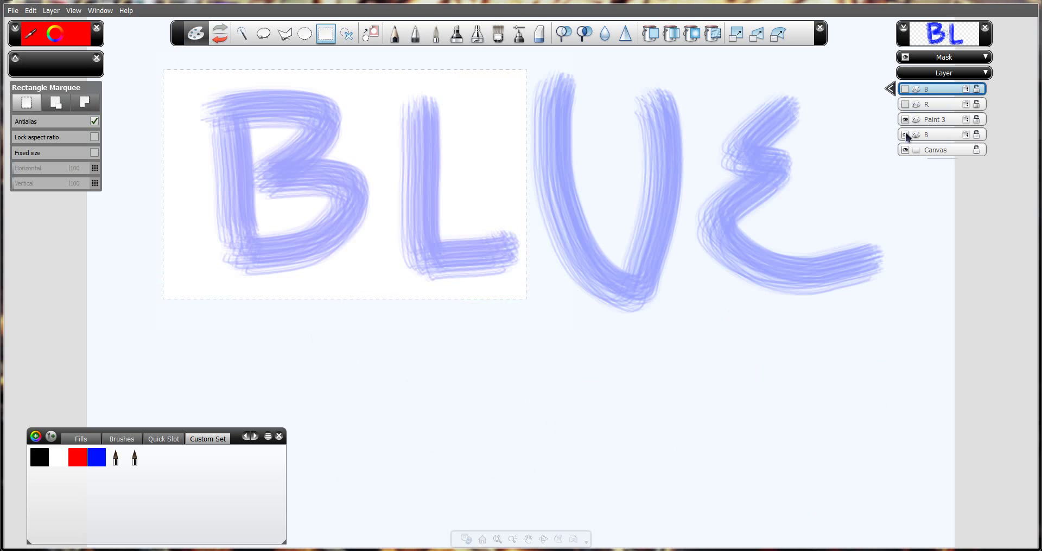
click(905, 105)
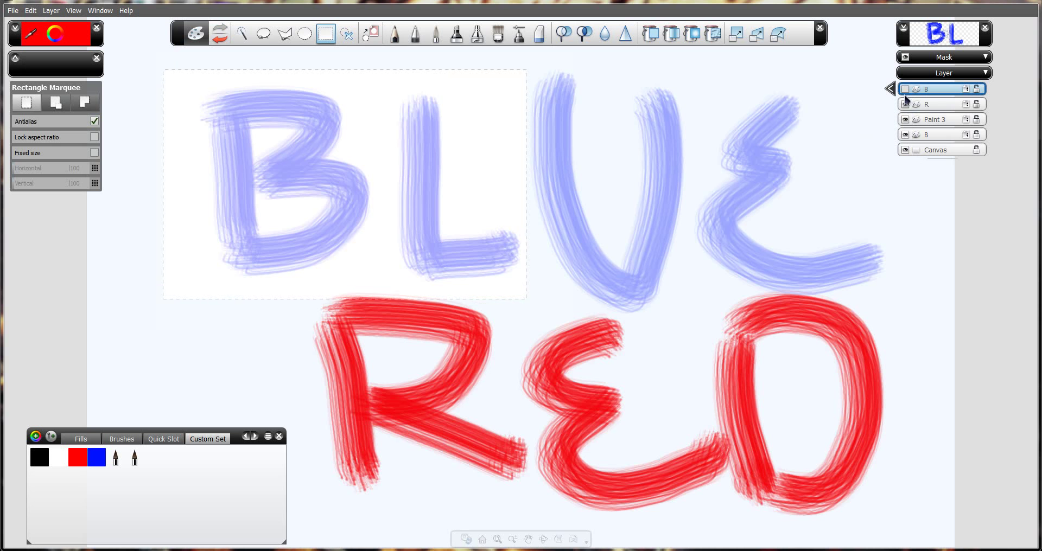
click(905, 90)
- Hide the RED, Paint 3 and original BLUE layers, briefly checking the canvas and BL copy
click(904, 105)
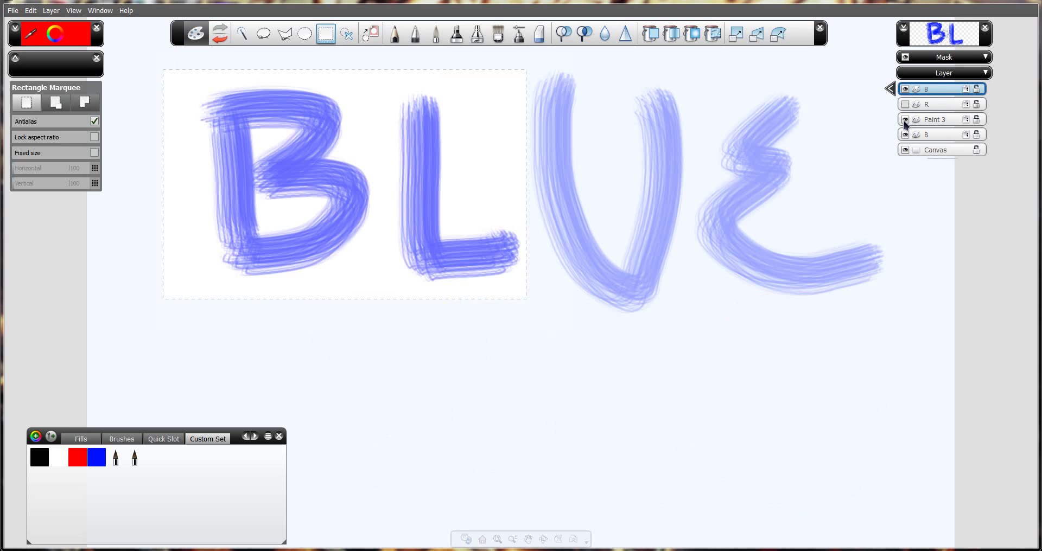
click(905, 119)
click(904, 135)
click(904, 150)
click(905, 150)
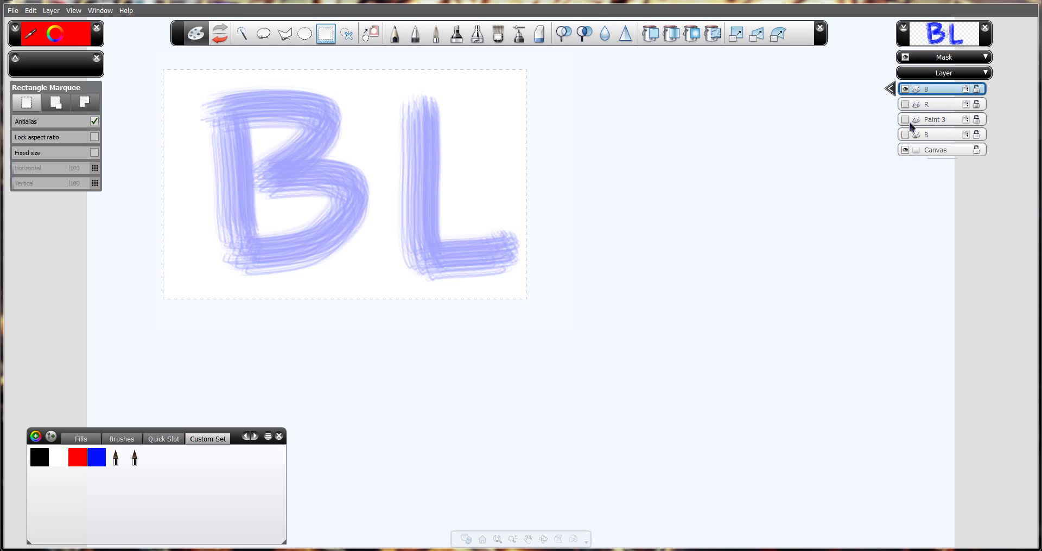
click(905, 89)
click(905, 90)
- Clear the rectangular selection and leave the original BLUE hidden with RED visible
click(600, 227)
click(905, 135)
click(905, 135)
click(905, 105)
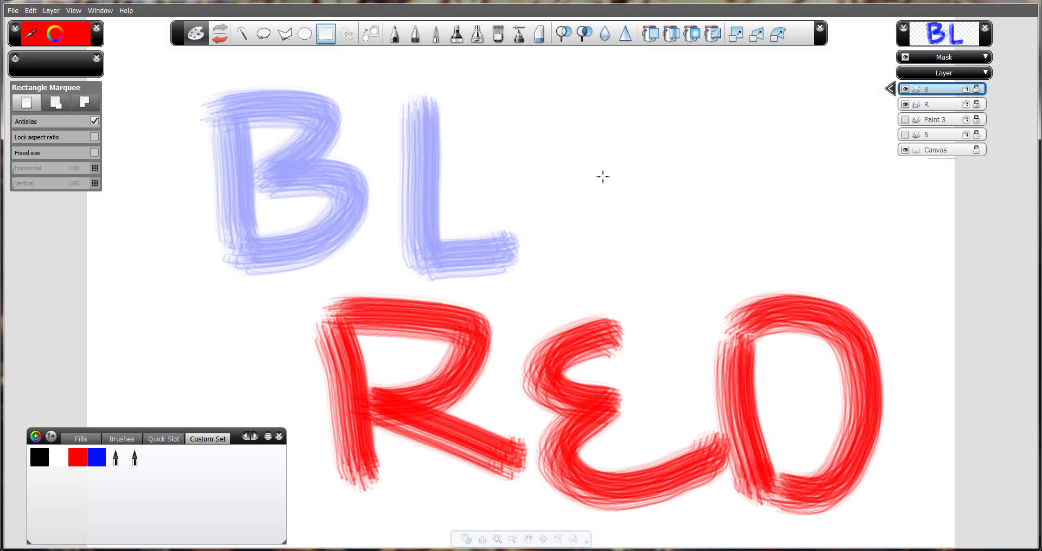
- Make Paint 3 active and drag a rectangular selection around the BL letters
click(30, 10)
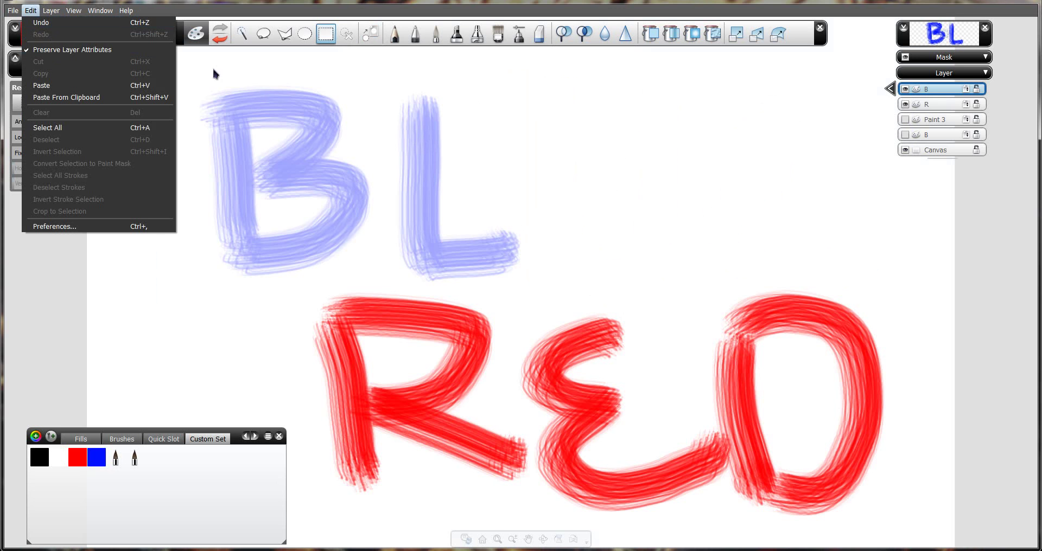
click(946, 112)
click(946, 121)
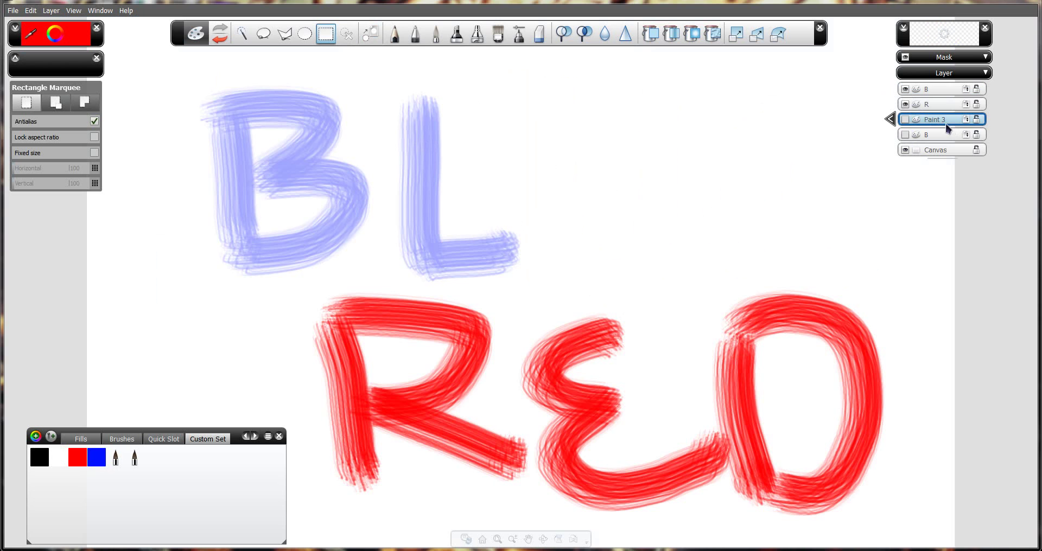
click(891, 119)
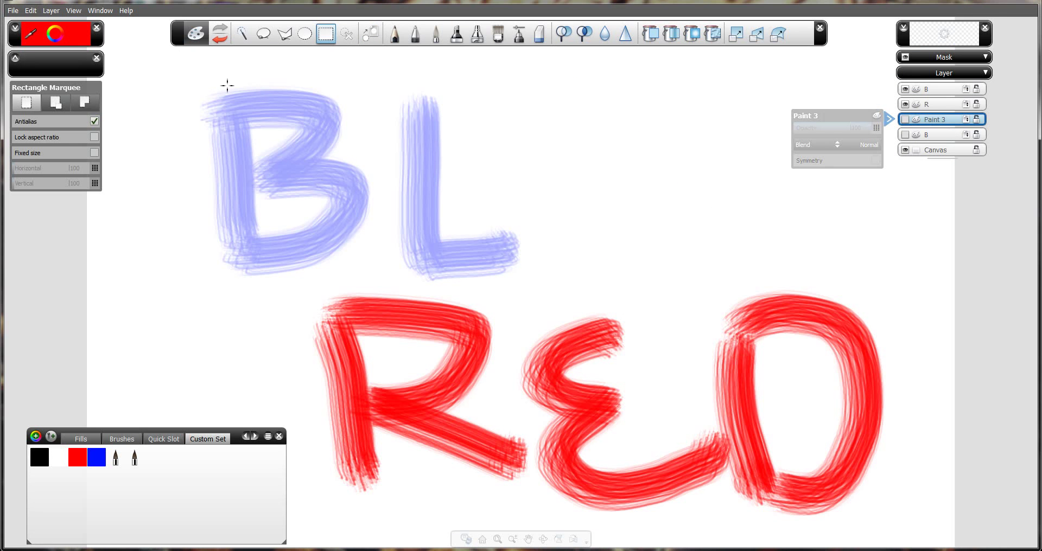
drag(156, 78, 556, 296)
- Cycle the active layer through BLUE and RED, ending on the copied BL layer
click(942, 89)
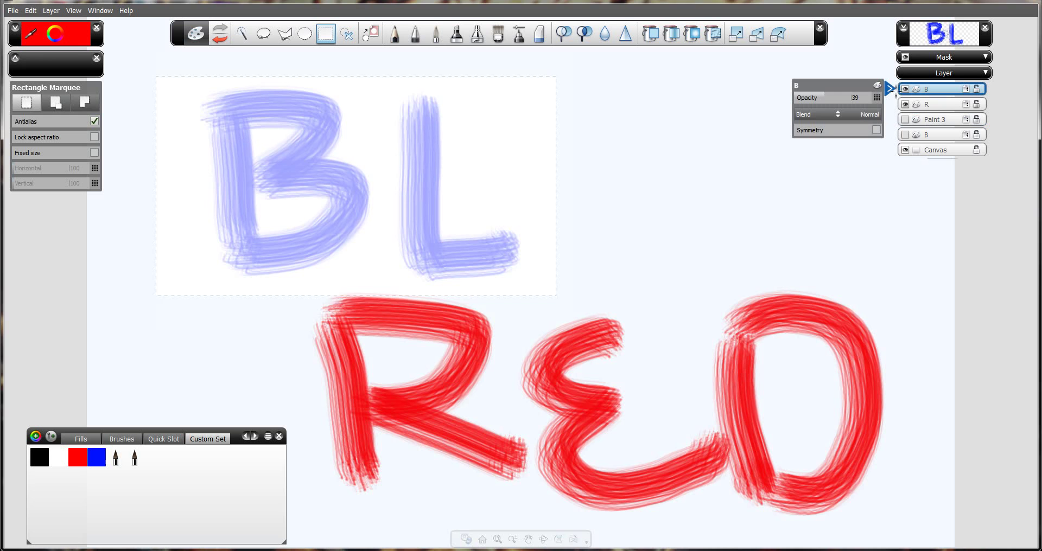
click(927, 135)
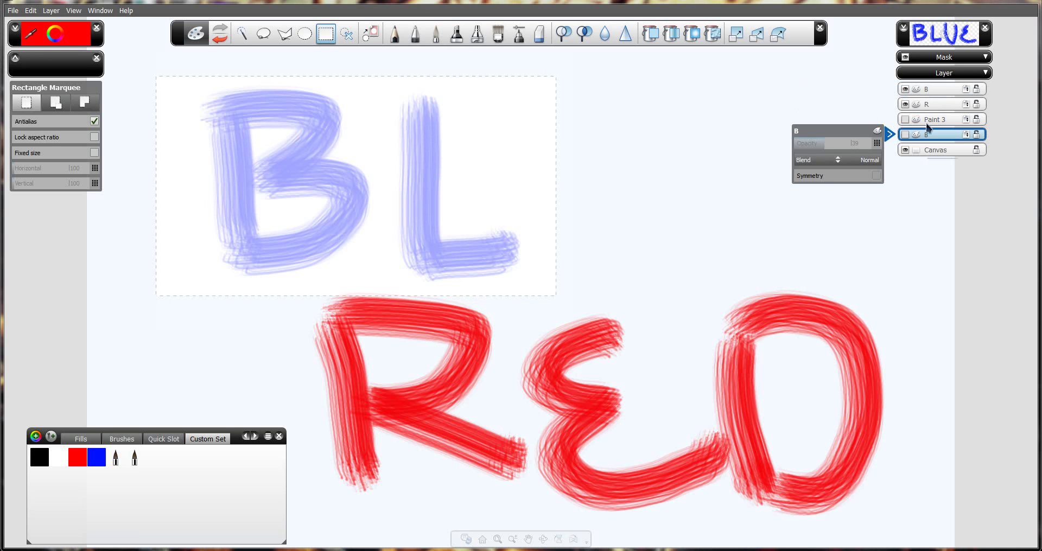
click(926, 105)
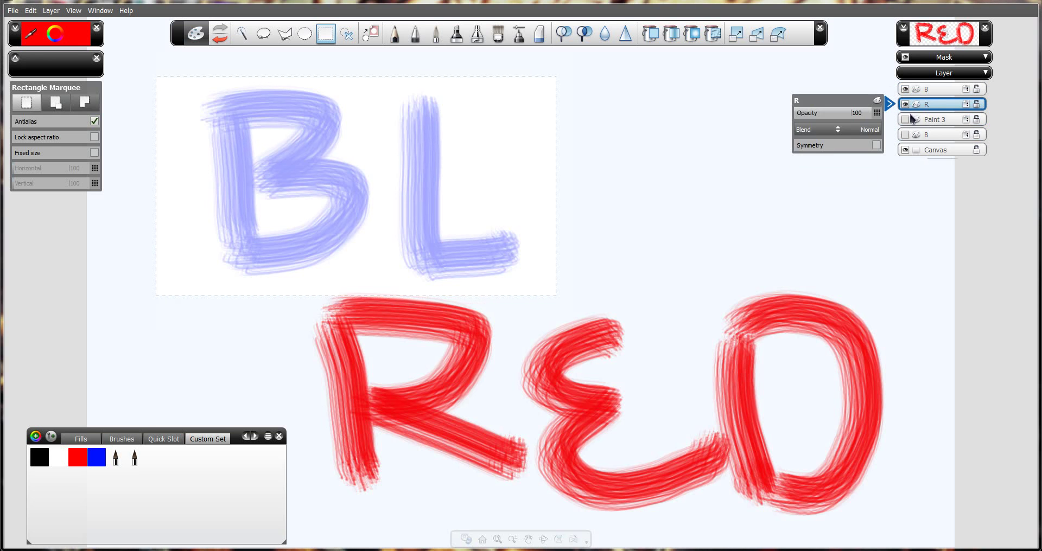
click(922, 135)
click(925, 91)
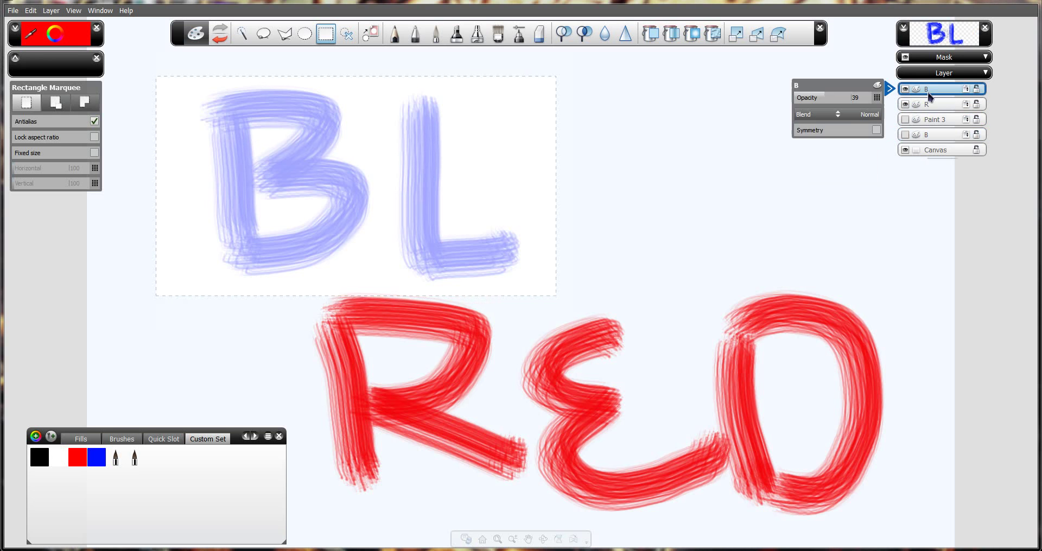
click(890, 90)
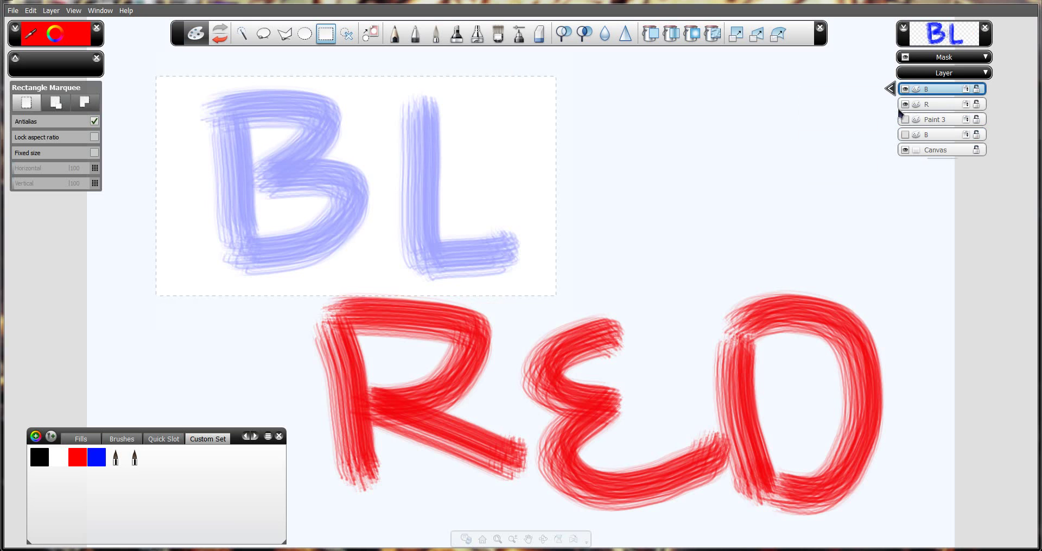
- Delete the copied BL layer and the empty Paint 3 layer
click(900, 93)
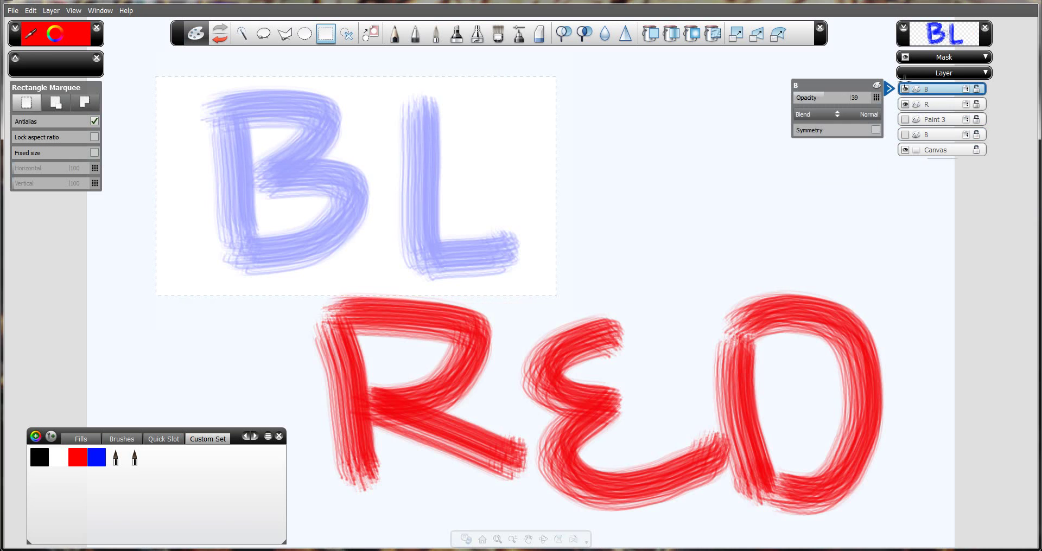
click(933, 95)
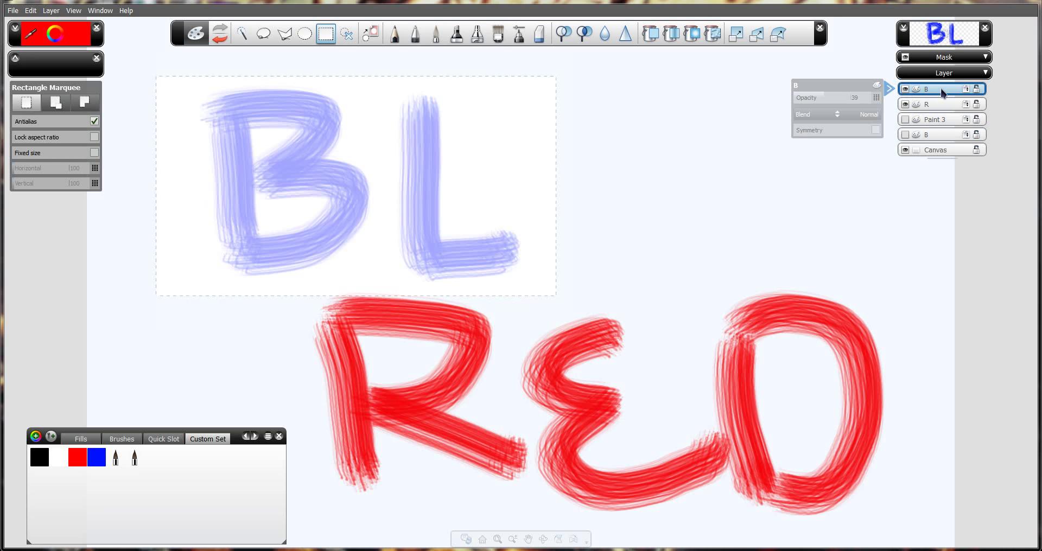
click(967, 69)
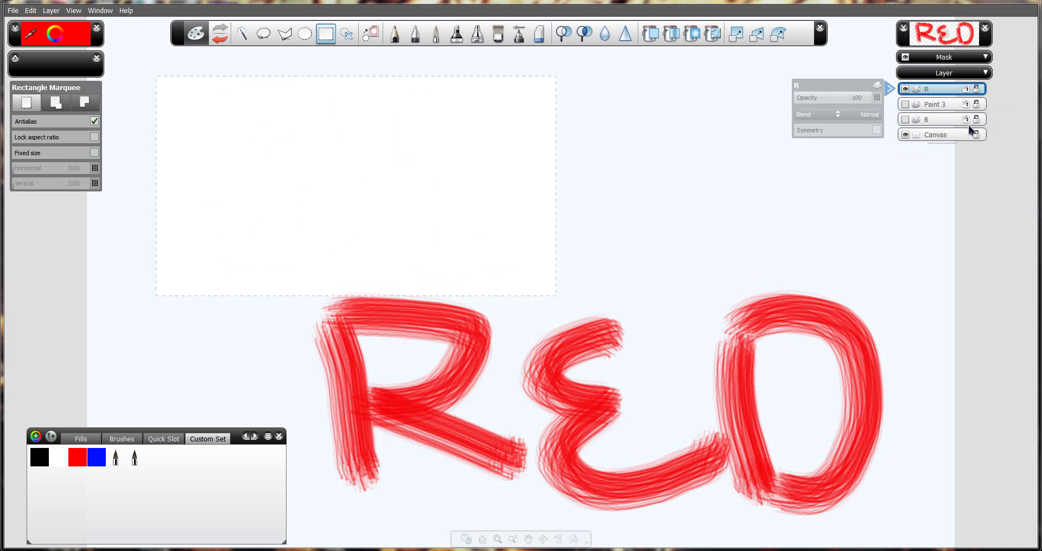
click(951, 106)
click(949, 110)
click(966, 85)
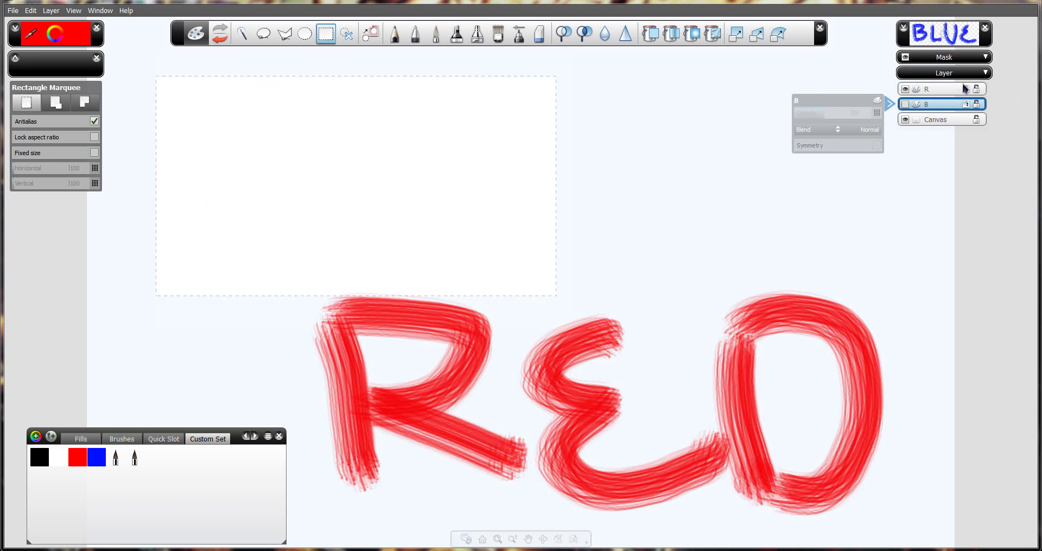
- Delete the RED and original BLUE layers
click(905, 106)
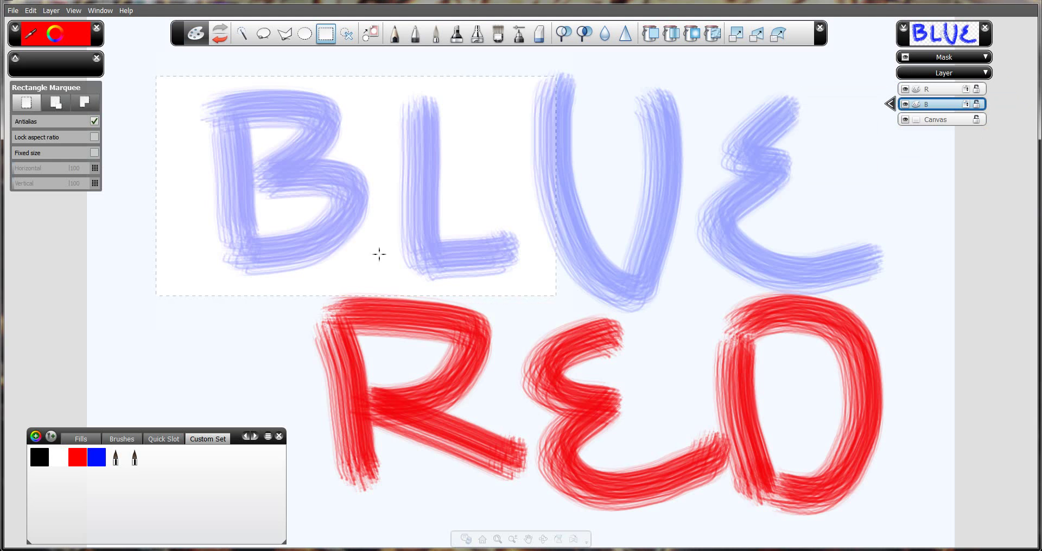
click(955, 89)
click(955, 89)
click(974, 70)
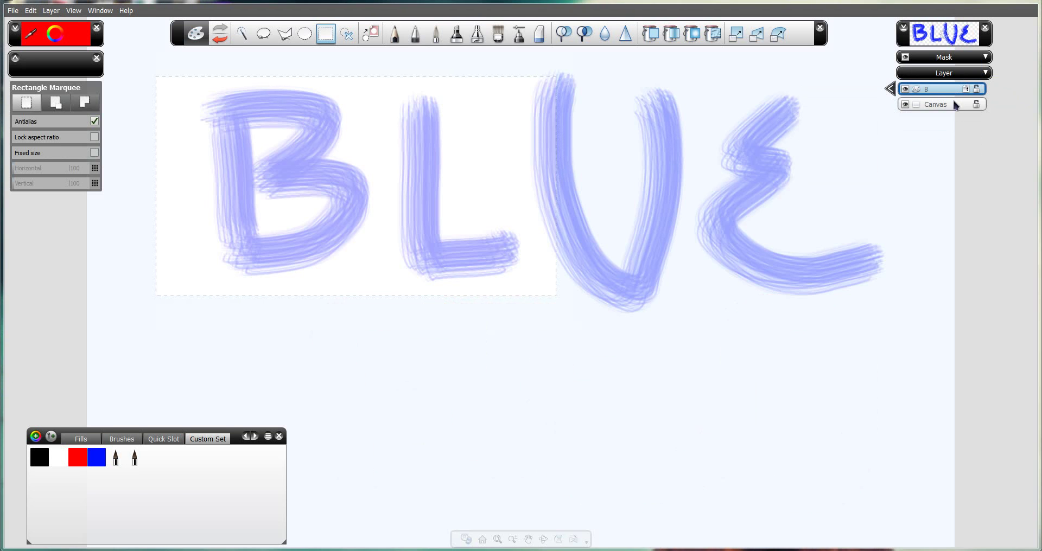
click(952, 89)
click(972, 69)
- Add two new empty paint layers, Paint 1 and Paint 2
click(51, 11)
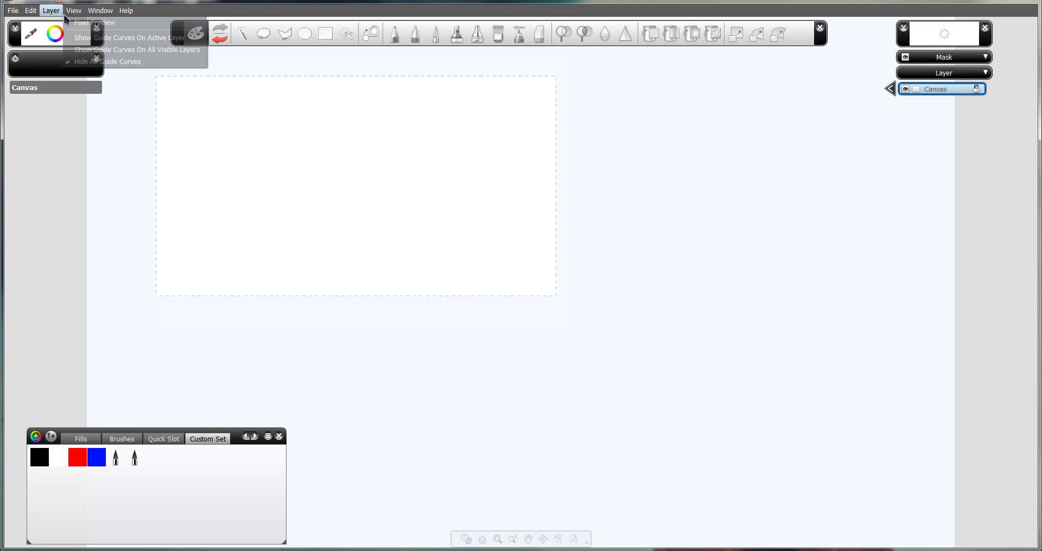
click(59, 19)
click(51, 10)
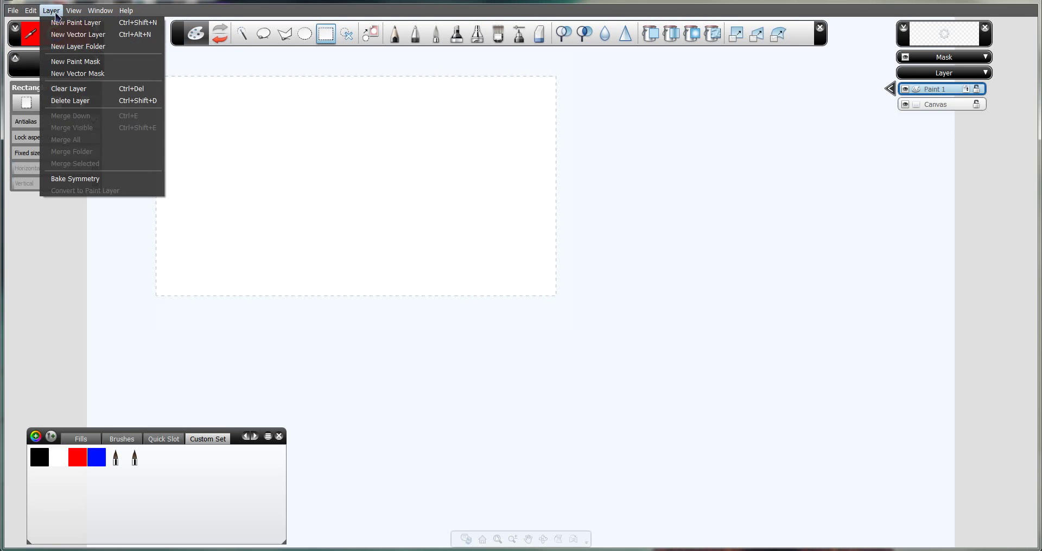
click(59, 21)
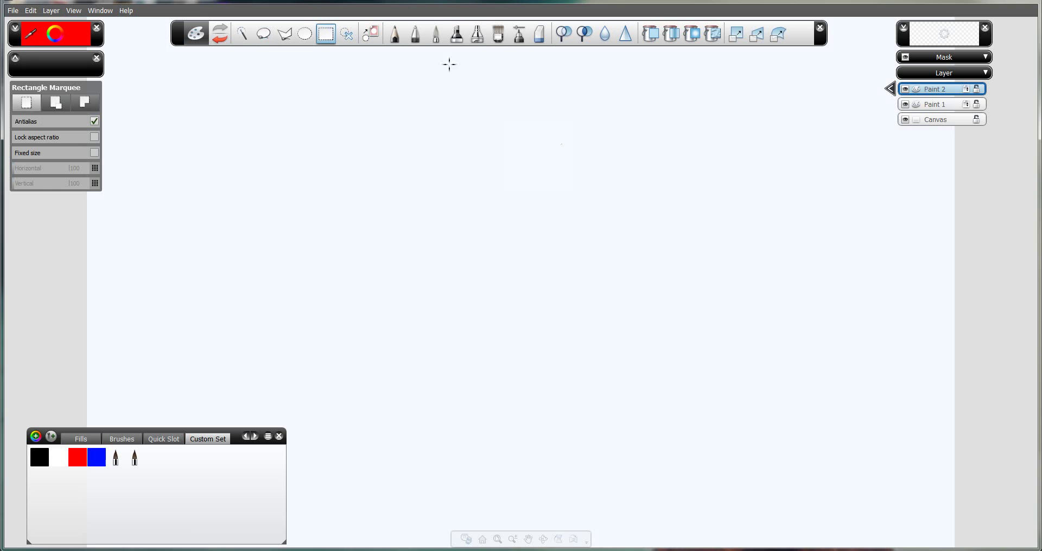
- With the pen brush, draw a red circle on Paint 2 and an overlapping blue loop on Paint 1
click(116, 459)
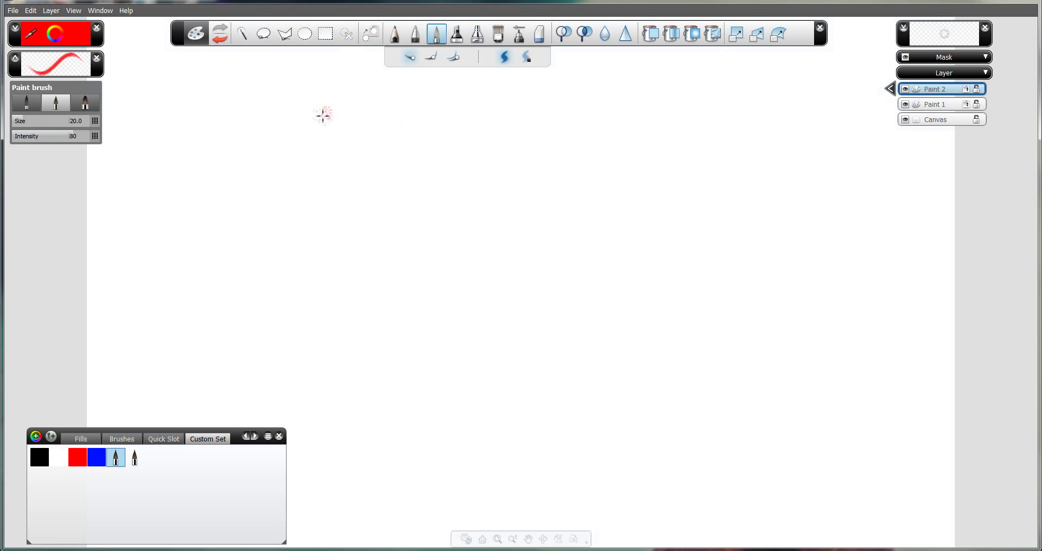
mouse_move(323, 115)
mouse_down()
mouse_move(243, 138)
mouse_move(196, 343)
mouse_move(355, 382)
mouse_move(448, 202)
mouse_move(393, 137)
mouse_move(317, 127)
mouse_up()
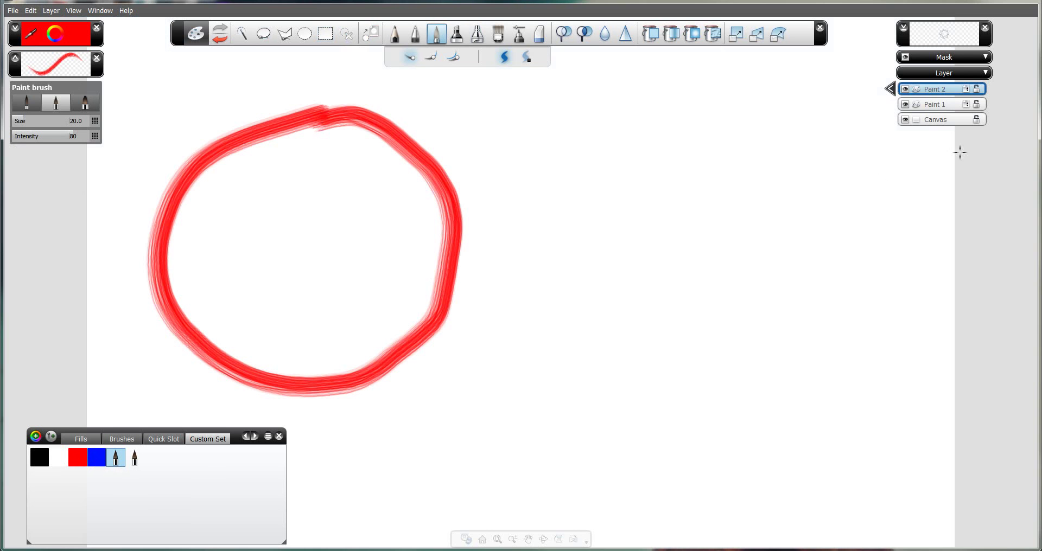
click(944, 104)
click(101, 458)
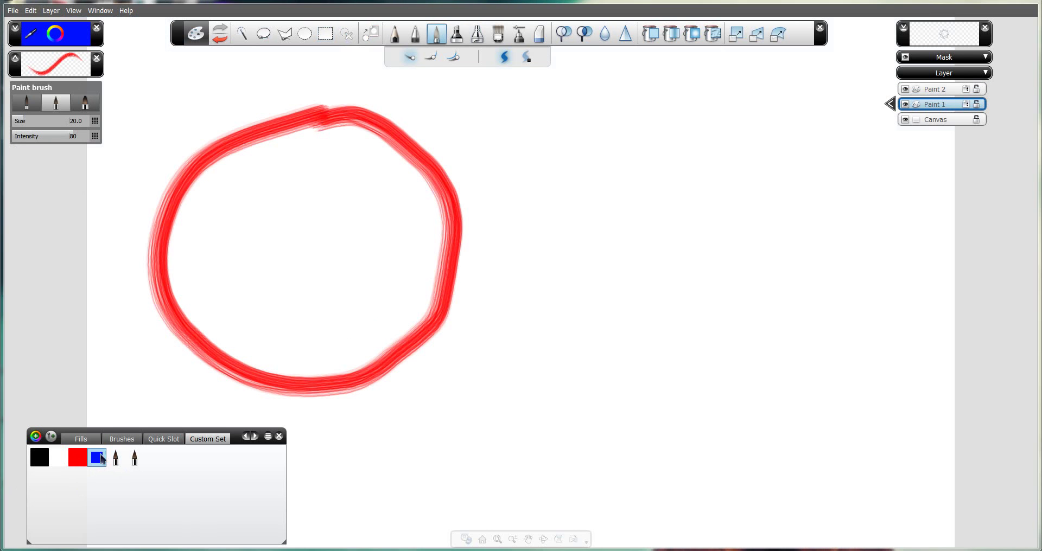
mouse_move(612, 115)
mouse_down()
mouse_move(554, 132)
mouse_move(698, 349)
mouse_move(633, 130)
mouse_move(561, 142)
mouse_up()
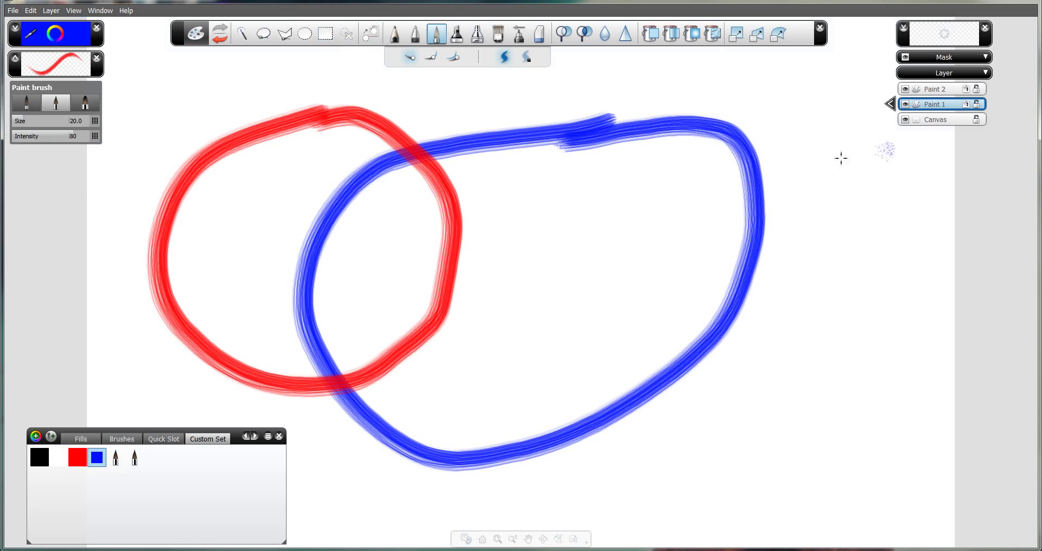
click(935, 89)
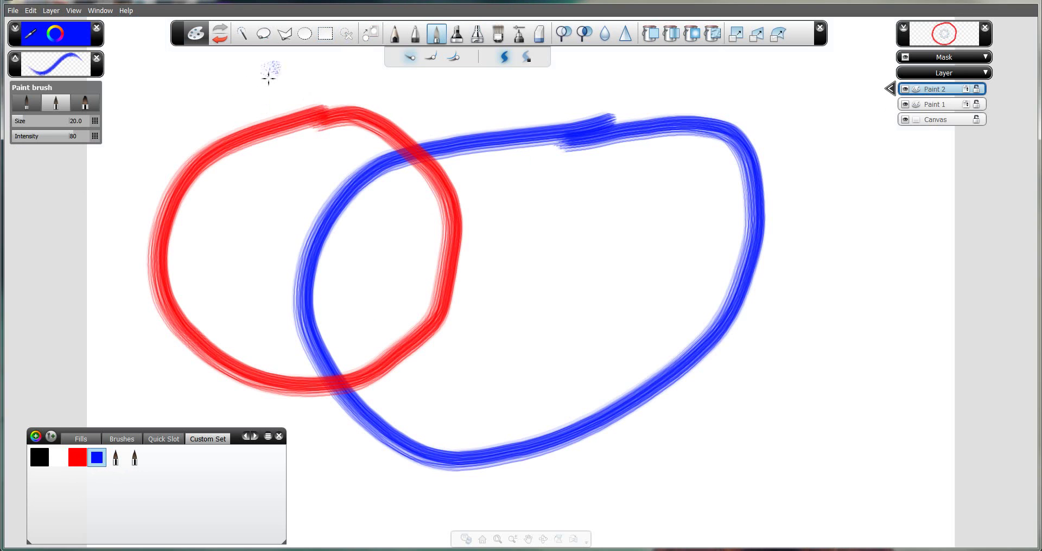
- Flood-fill inside the blue loop with blue, sampling all layers, and dismiss the Windows notification
click(653, 36)
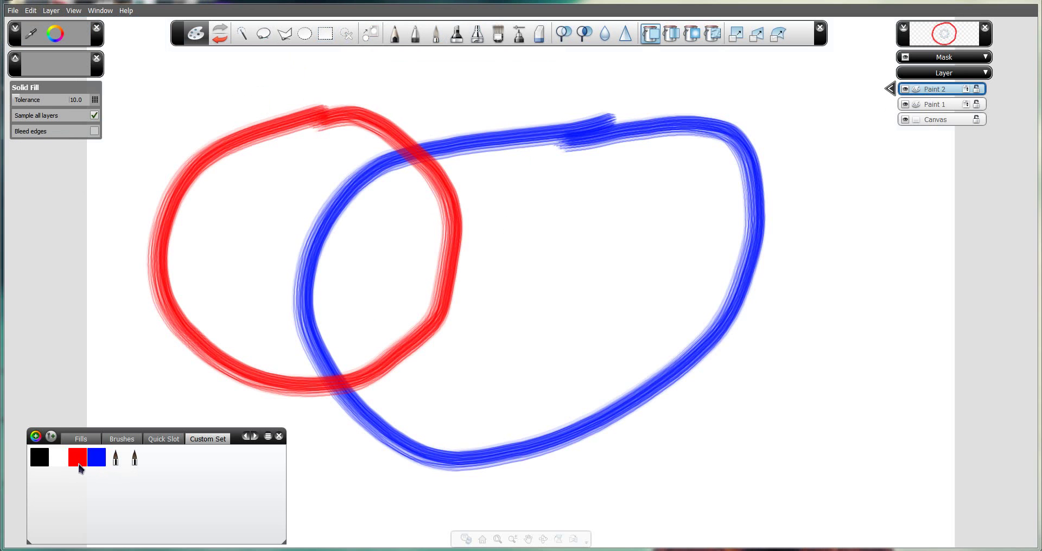
click(92, 466)
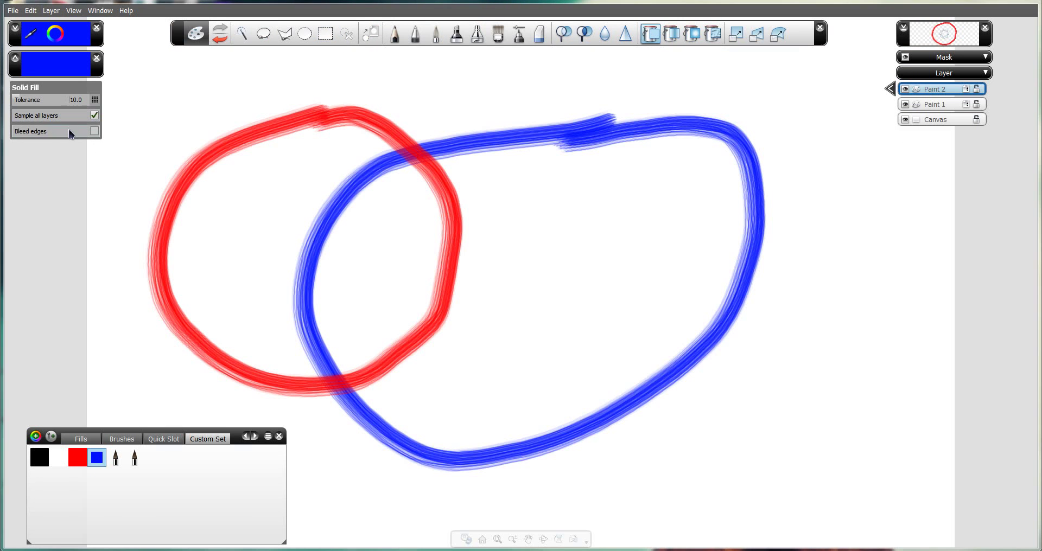
click(526, 259)
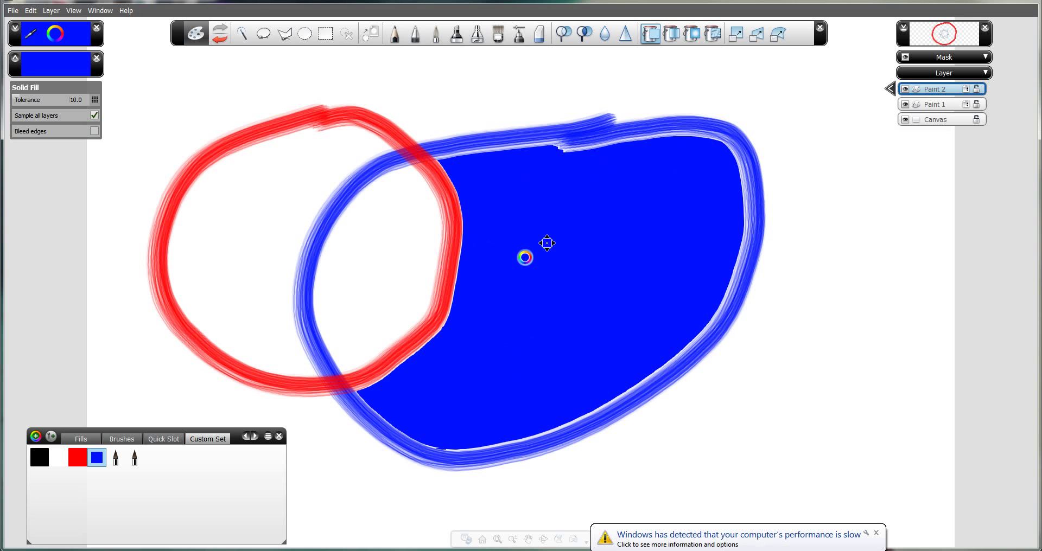
click(875, 533)
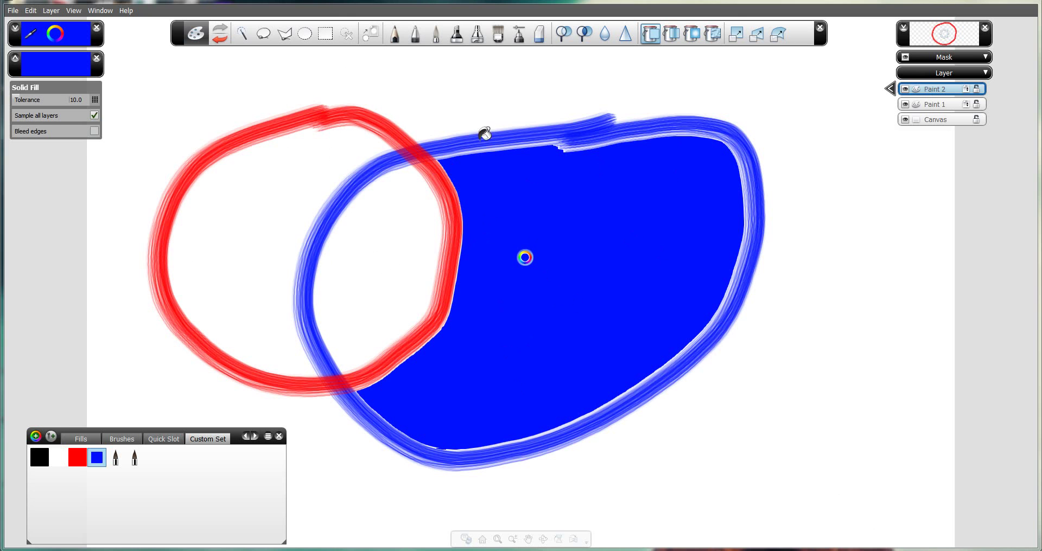
- Undo the blue fill and turn off Sample all layers for the Fill tool
key(ctrl+z)
key(p)
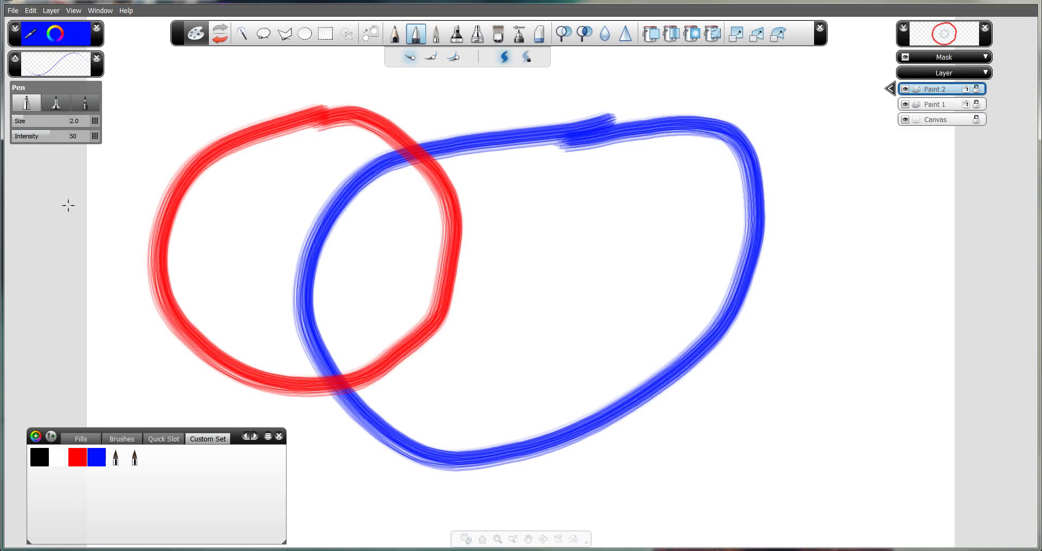
click(651, 35)
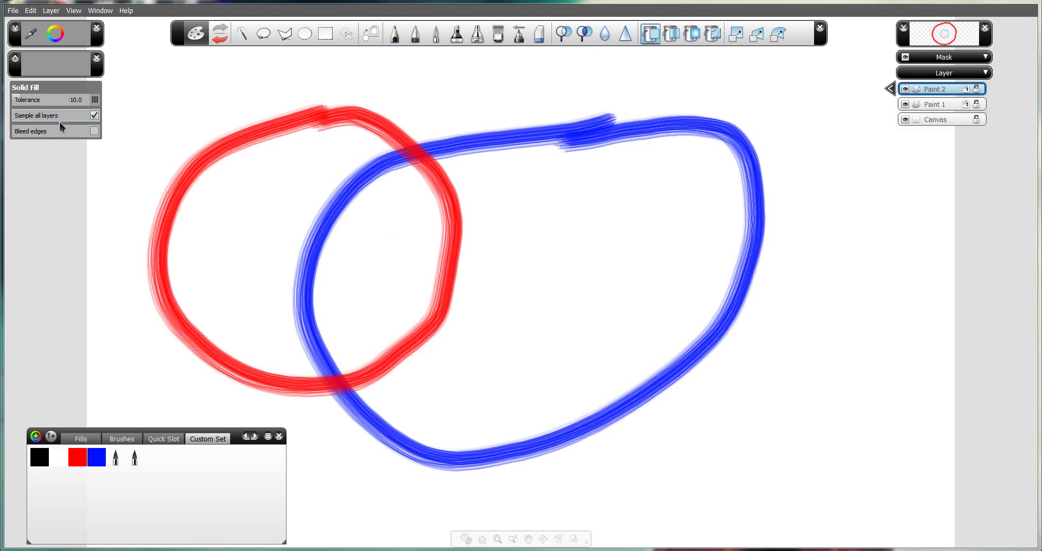
click(94, 117)
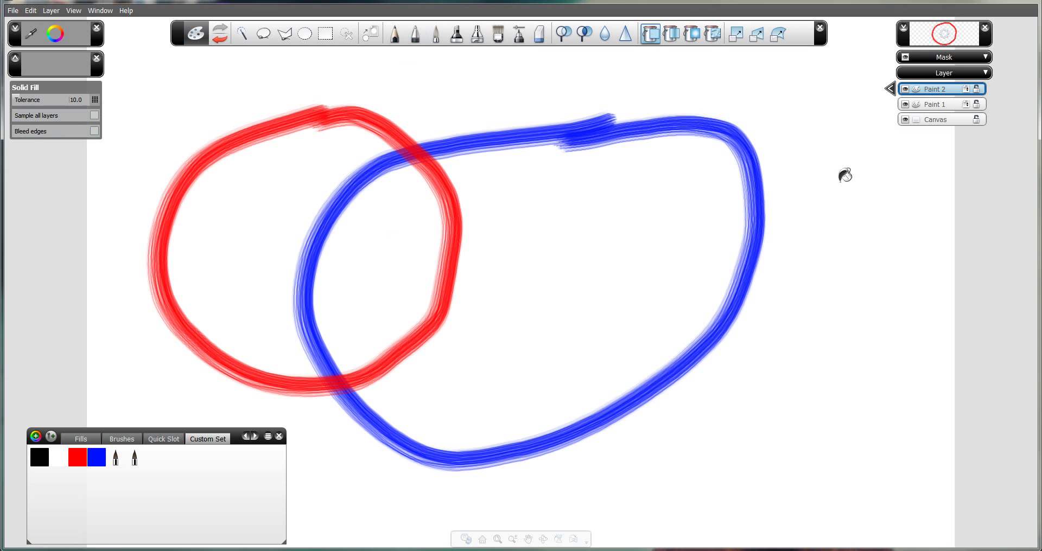
- Fill inside the blue loop on Paint 1 only, then undo that grey fill
click(905, 104)
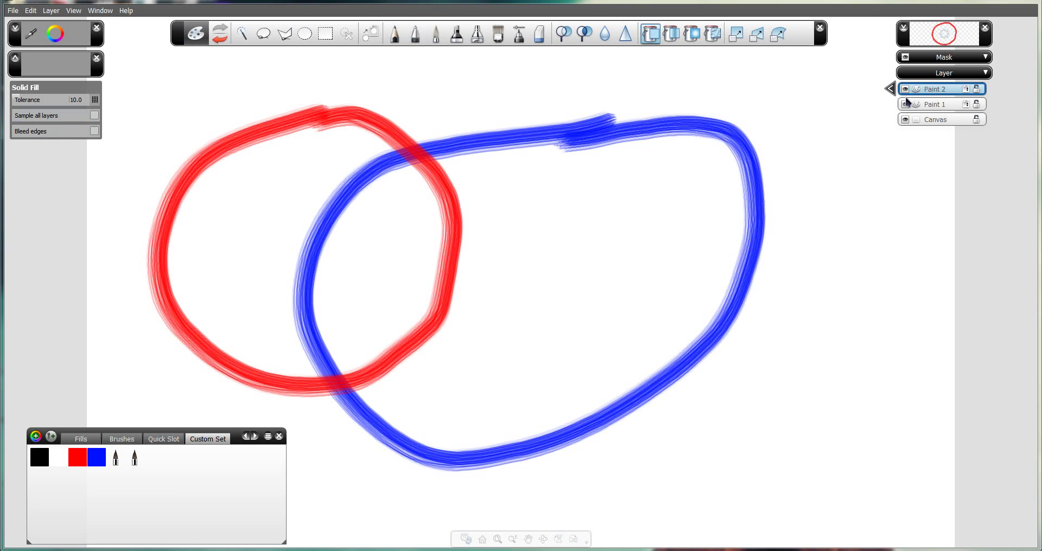
click(936, 105)
click(568, 294)
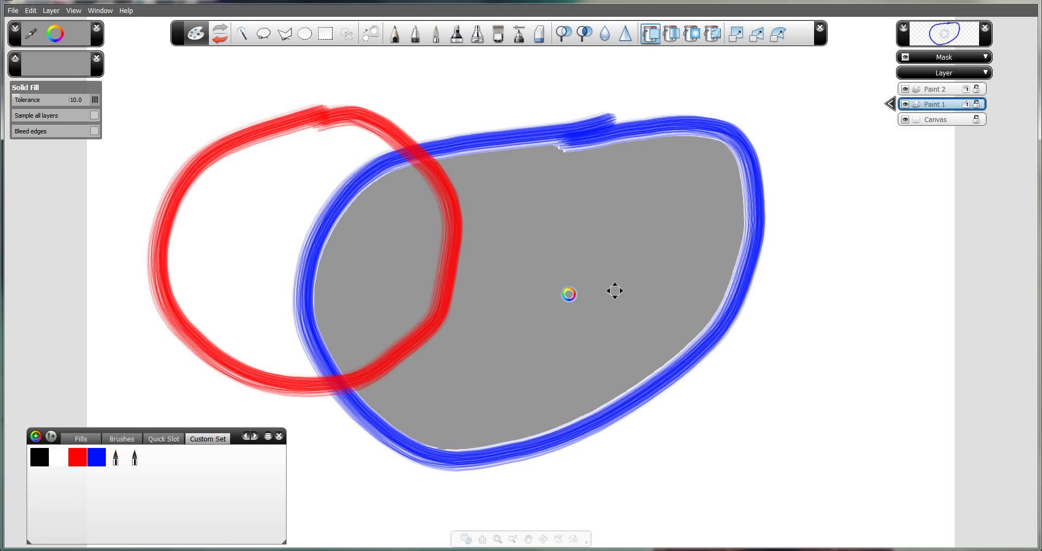
key(ctrl+z)
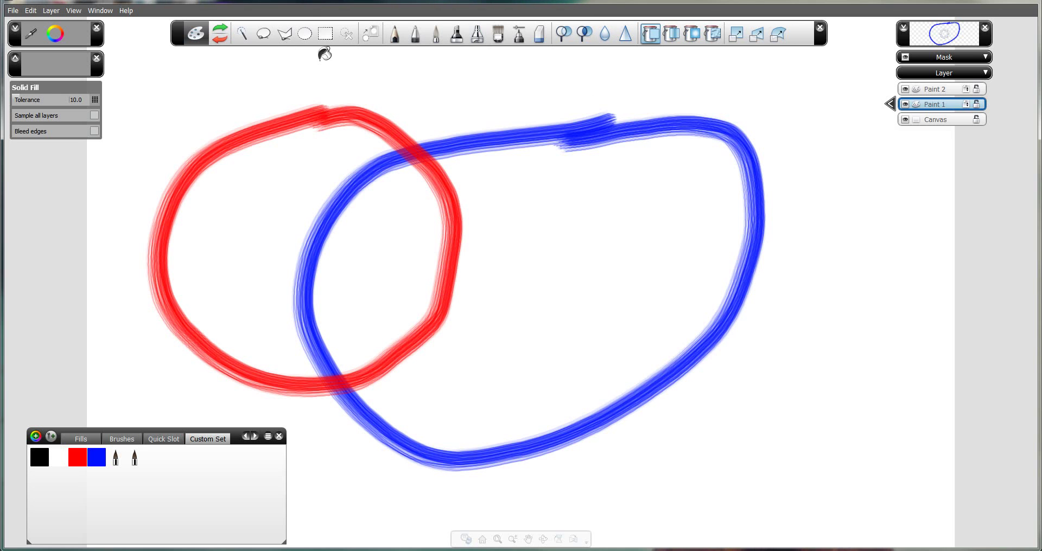
click(243, 34)
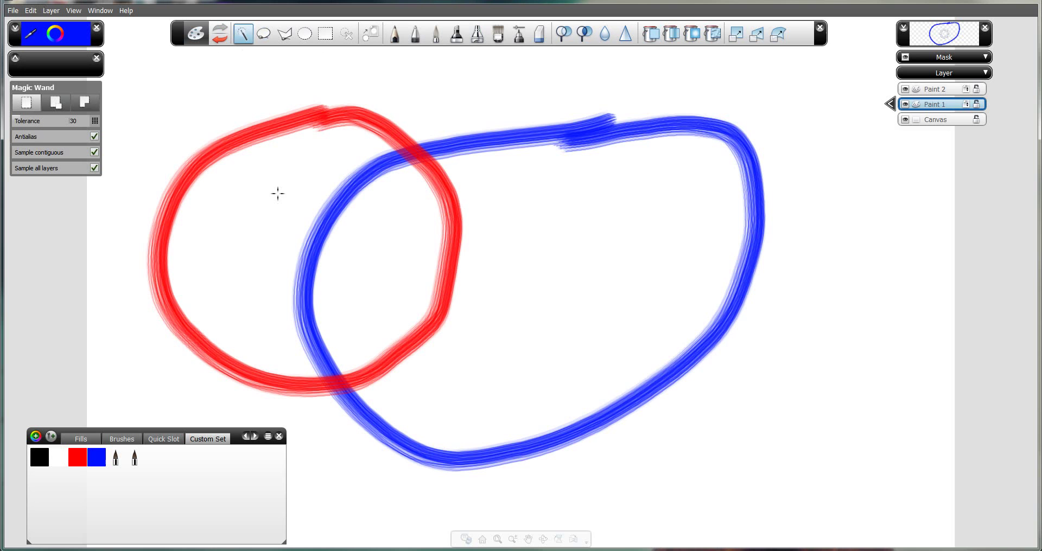
- Wand-select the strokes with tolerance 195, delete the selected area, then undo
click(198, 171)
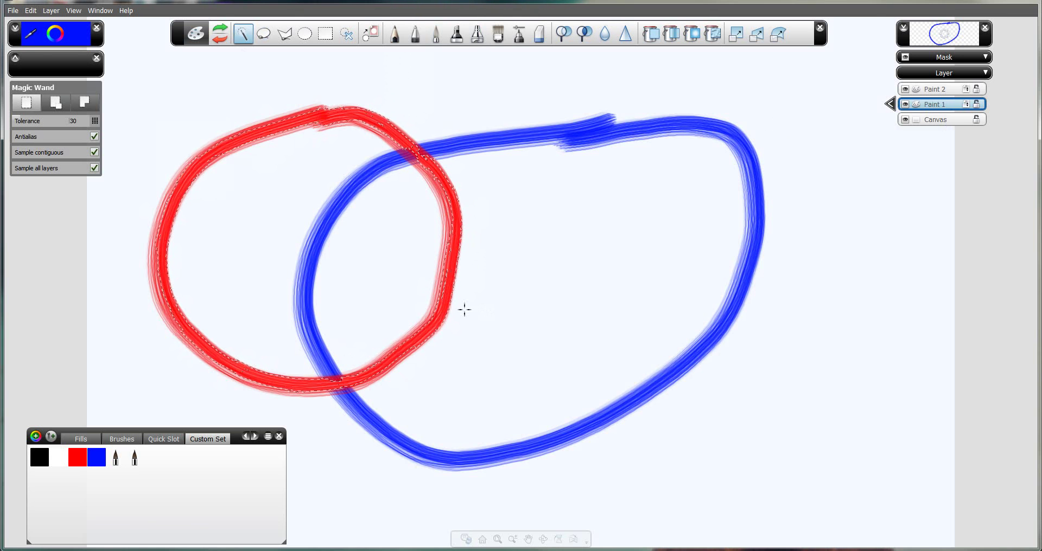
click(560, 155)
click(94, 120)
drag(95, 121, 71, 120)
key(ctrl+z)
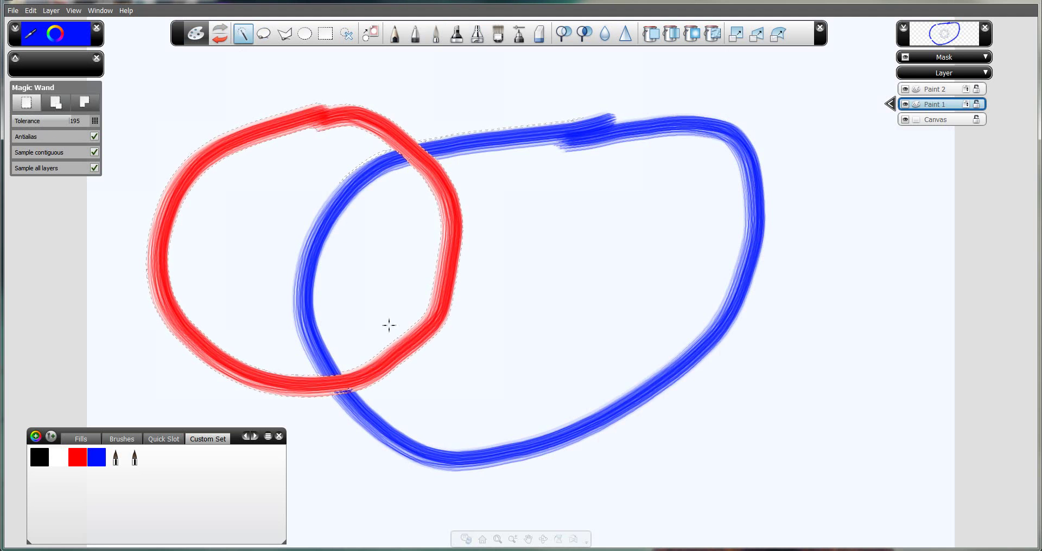
click(452, 169)
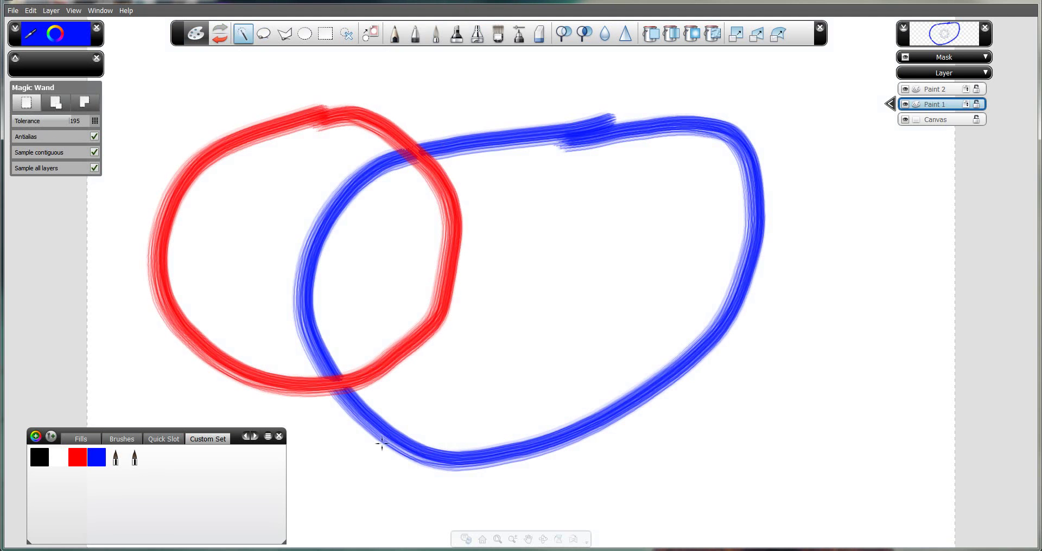
key(Delete)
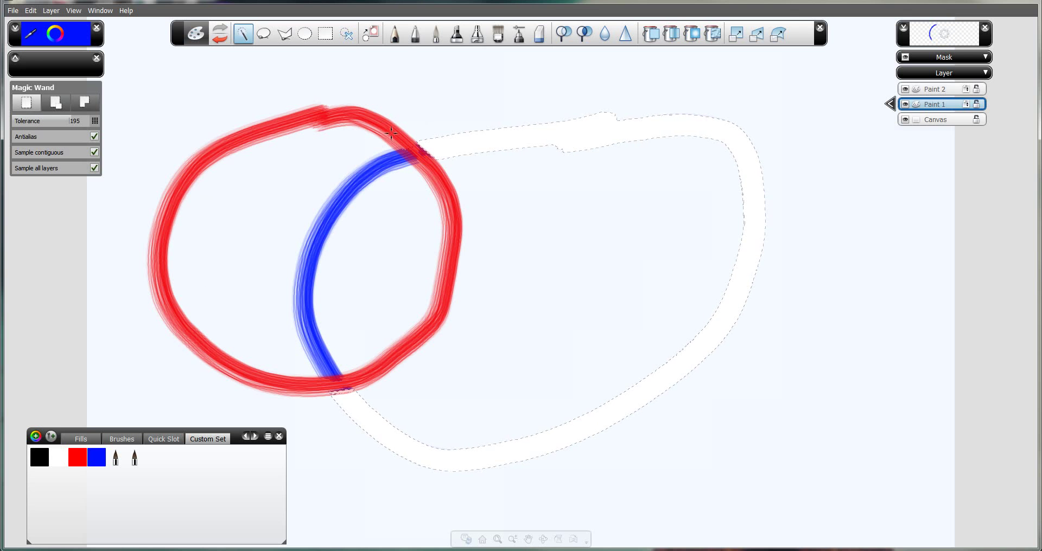
key(ctrl+z)
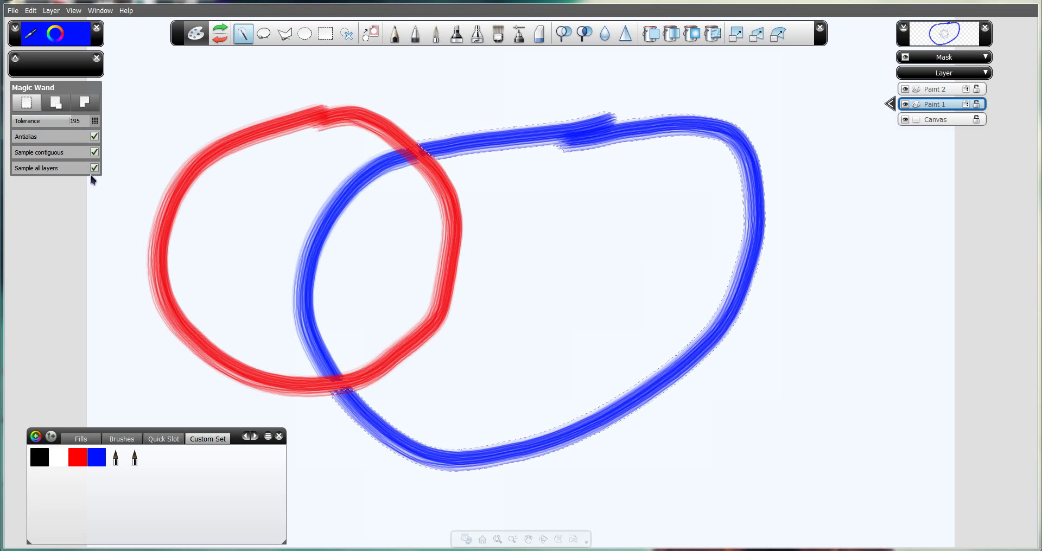
- With all-layer sampling off, wand-select just the blue stroke, delete it, then undo
click(95, 168)
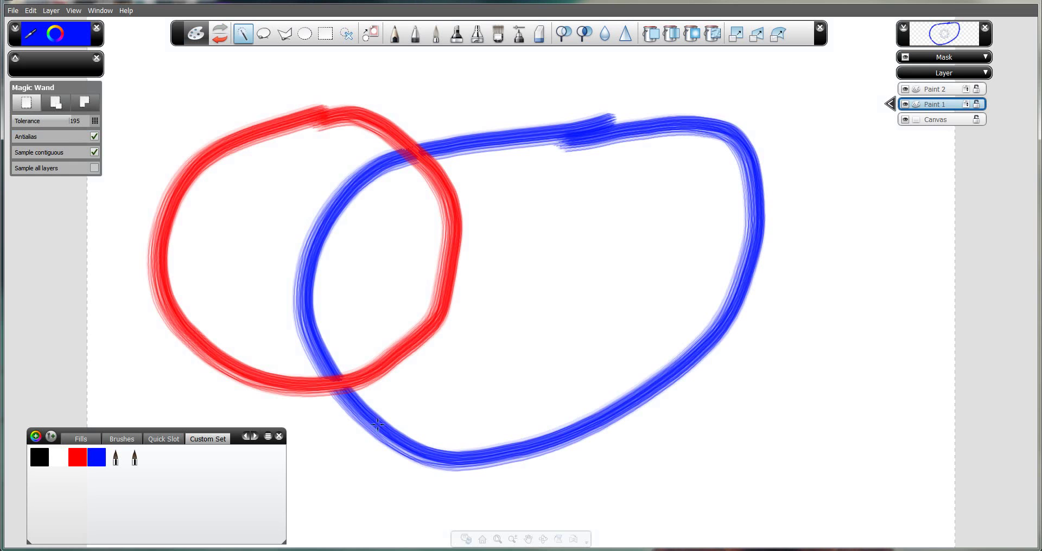
click(422, 320)
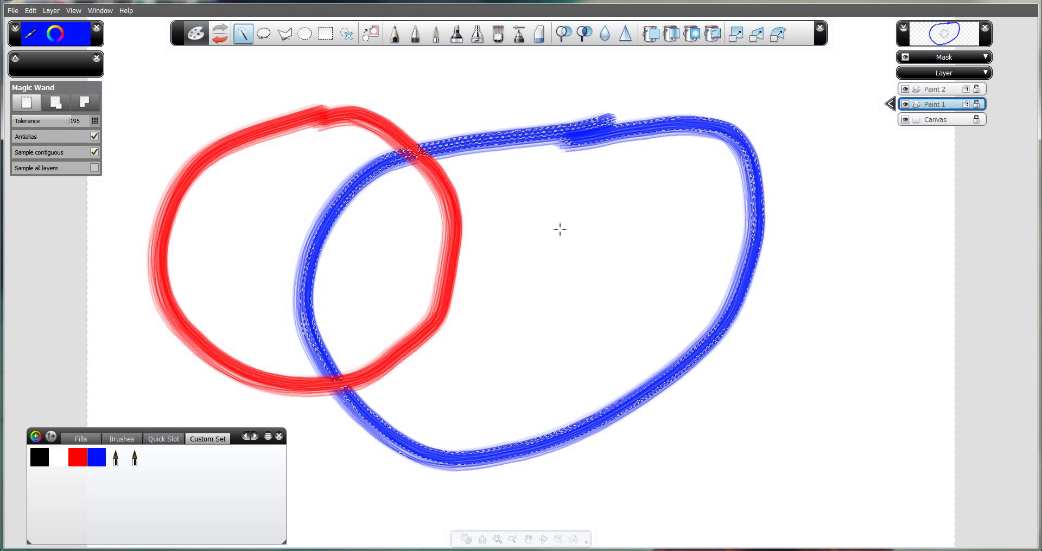
key(Delete)
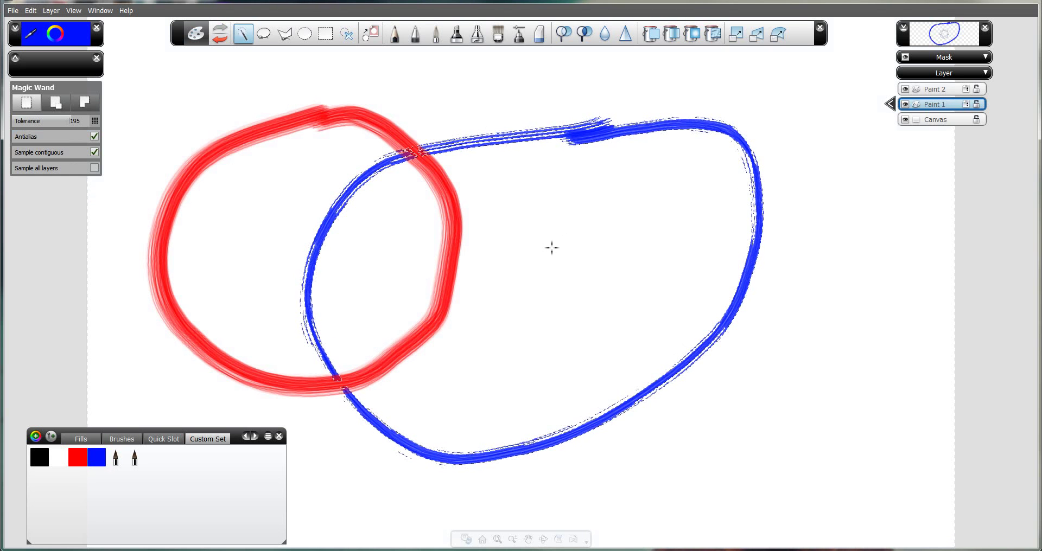
key(ctrl+z)
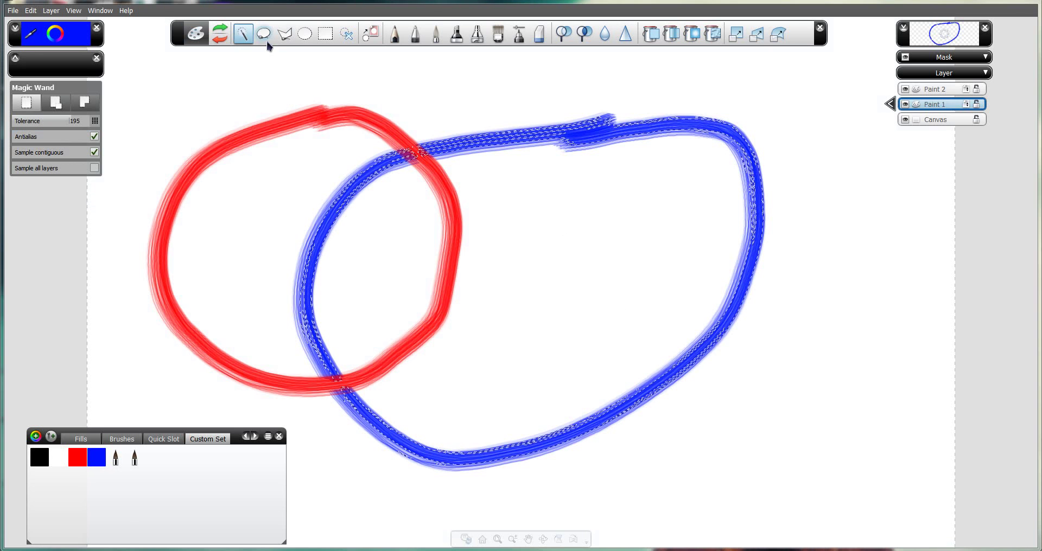
- Marquee the whole canvas, clear Paint 1 and Paint 2, then drop the selection
click(325, 34)
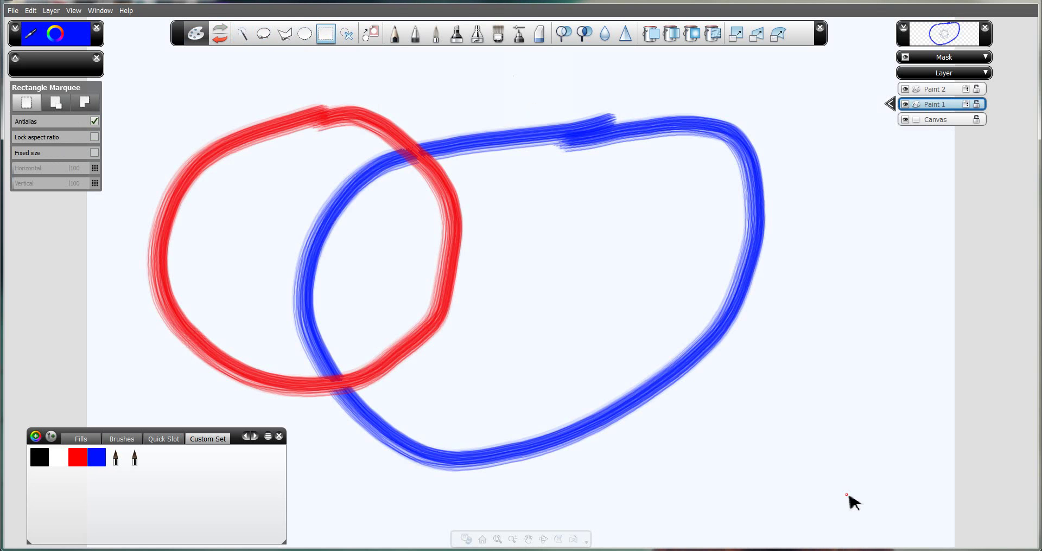
mouse_move(848, 495)
mouse_down()
mouse_move(81, 30)
mouse_move(32, 18)
mouse_up()
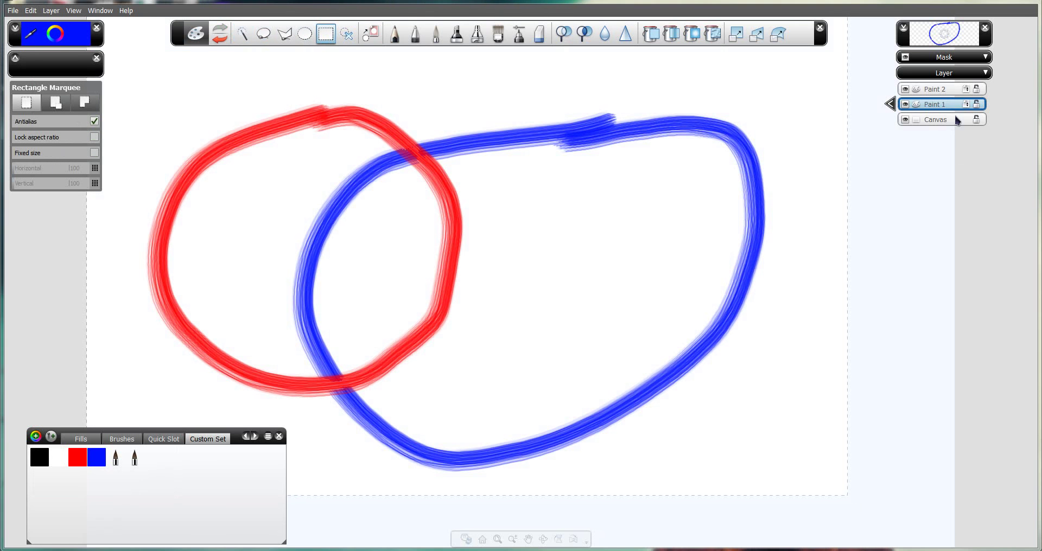
mouse_move(961, 110)
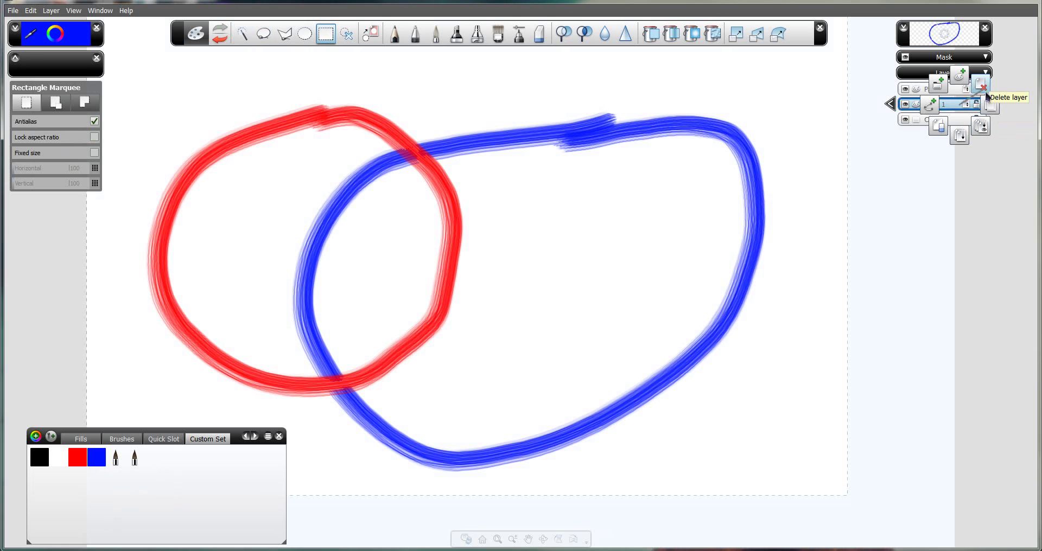
click(938, 126)
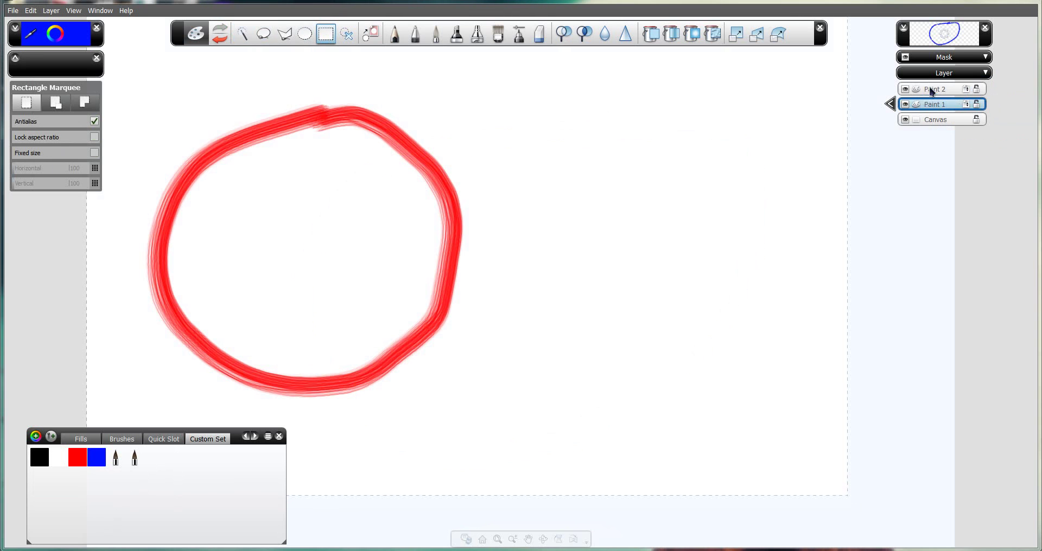
mouse_move(931, 91)
click(923, 111)
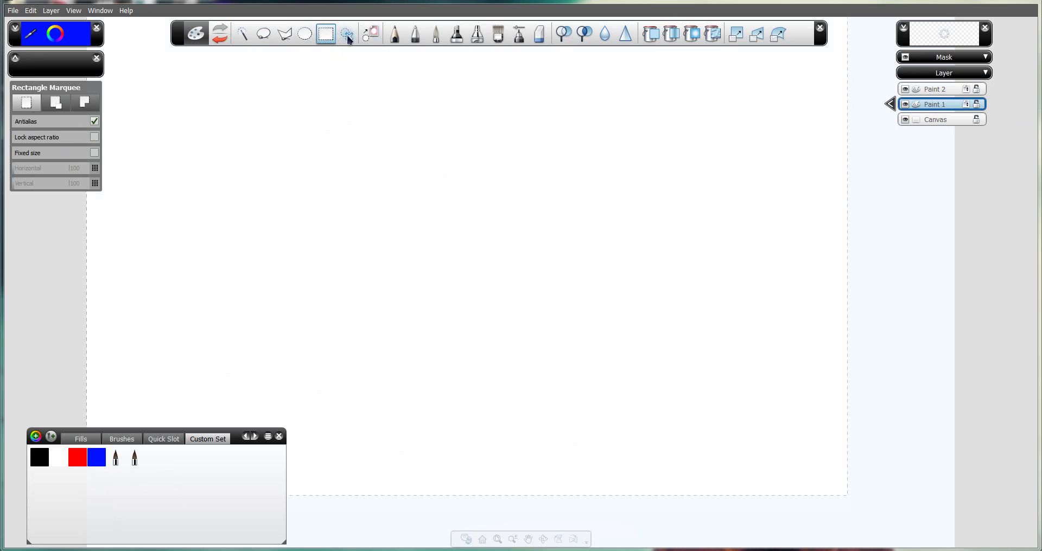
click(424, 171)
click(498, 34)
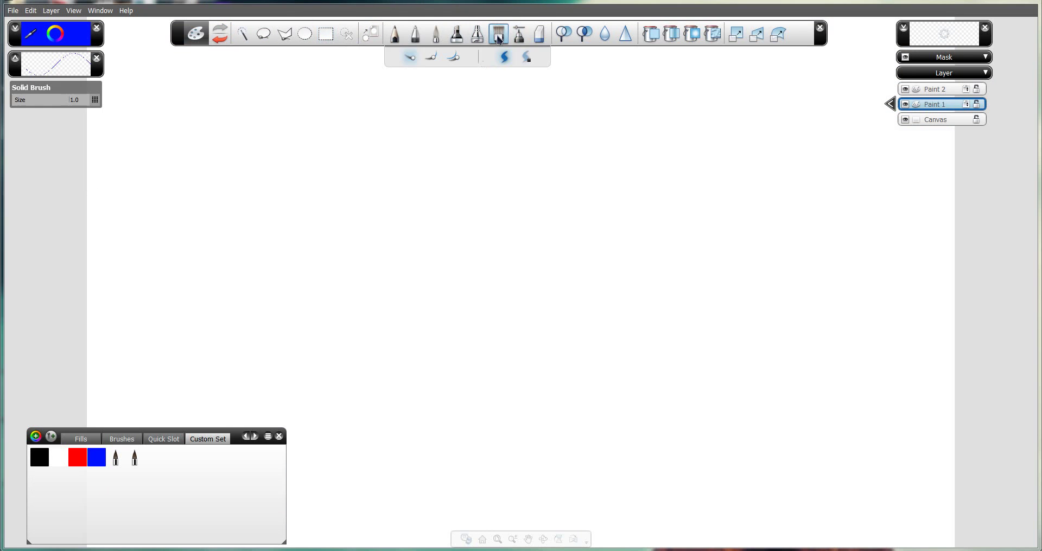
- Paint a thick red closed loop and fill its interior with a white-to-grey radial gradient
click(80, 465)
mouse_move(515, 112)
mouse_down()
mouse_move(368, 171)
mouse_move(406, 519)
mouse_move(693, 444)
mouse_move(666, 137)
mouse_move(435, 117)
mouse_move(336, 166)
mouse_up()
key(ctrl+z)
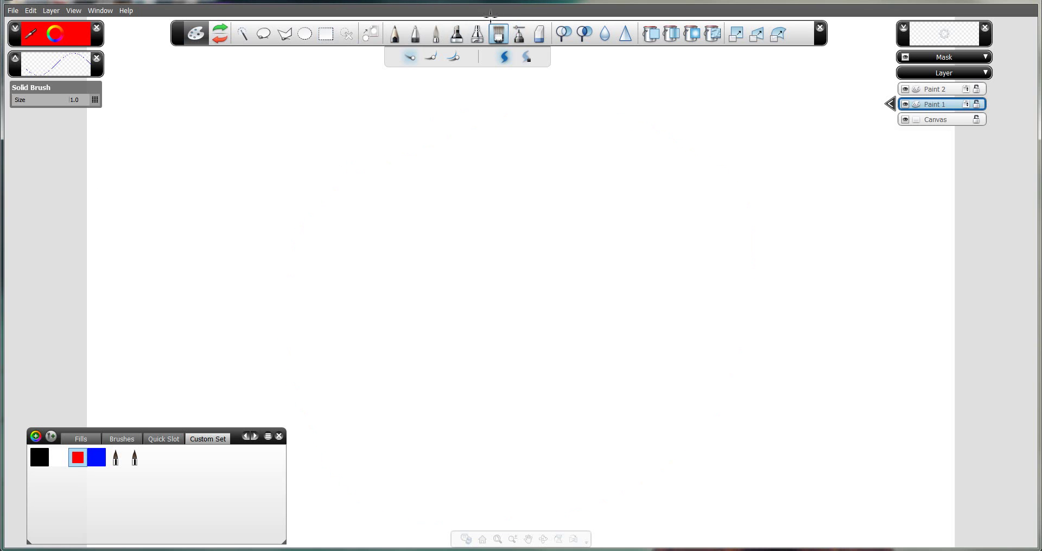
click(479, 38)
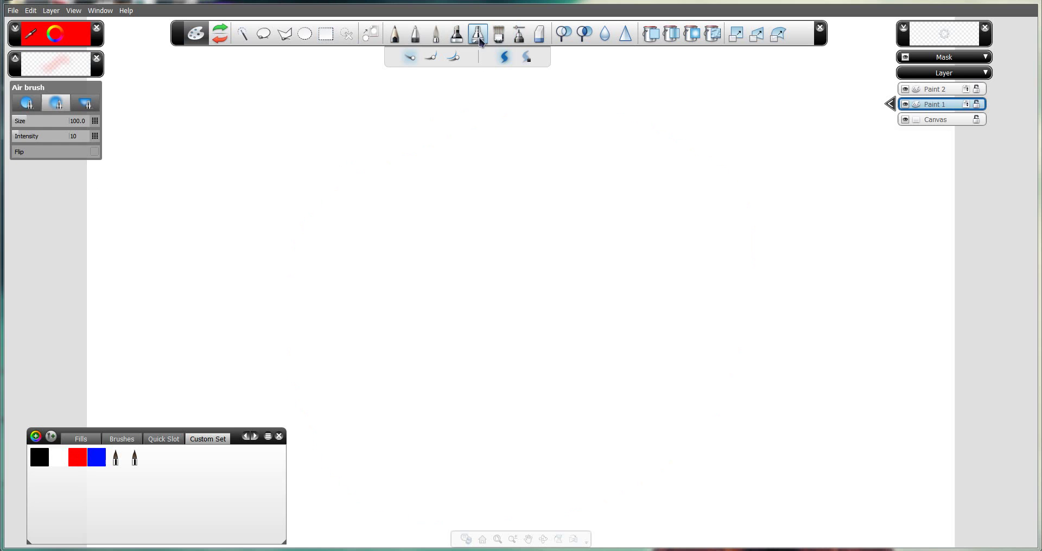
click(498, 36)
click(478, 36)
click(498, 35)
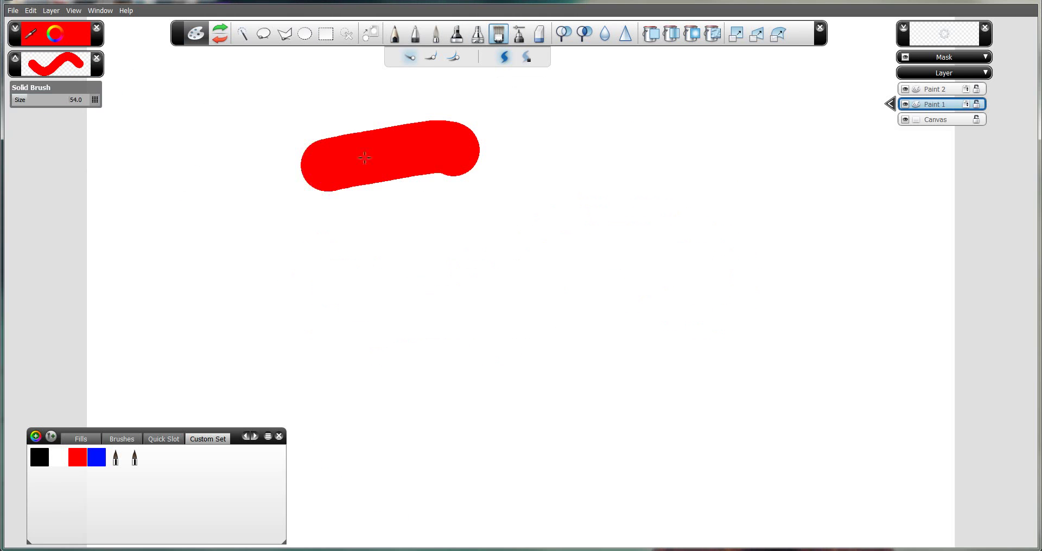
mouse_move(365, 157)
mouse_down()
mouse_move(698, 431)
mouse_move(332, 151)
mouse_move(341, 154)
mouse_up()
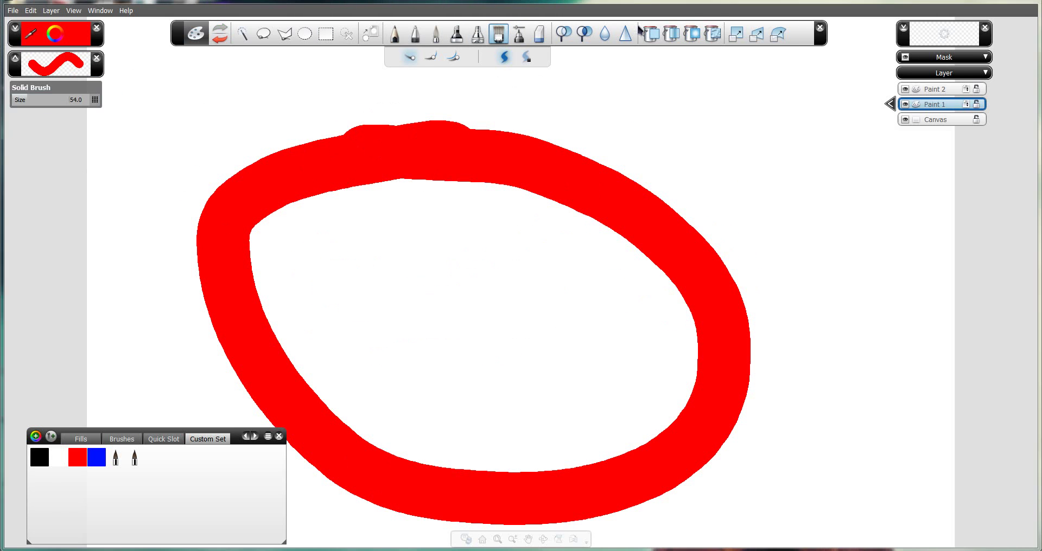
click(690, 34)
click(455, 307)
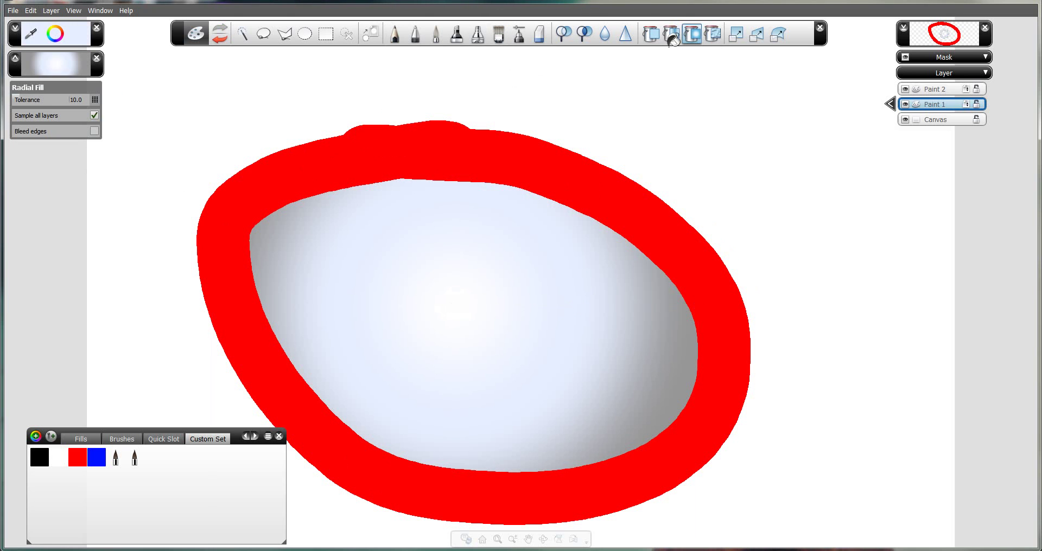
- Choose Solid Fill, set tolerance to 20, toggle Bleed edges on and off, and fill the loop
click(650, 34)
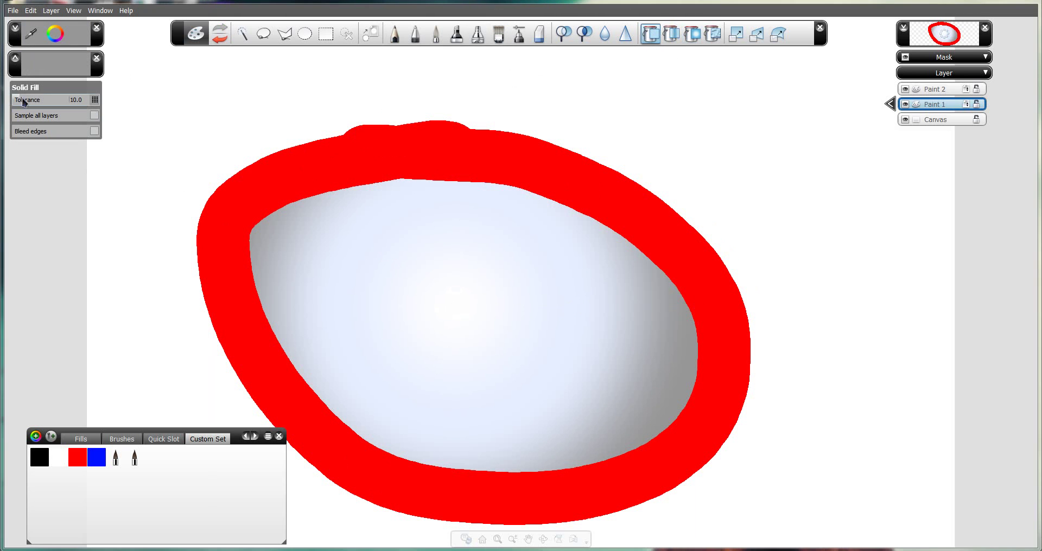
drag(24, 102, 30, 102)
click(95, 133)
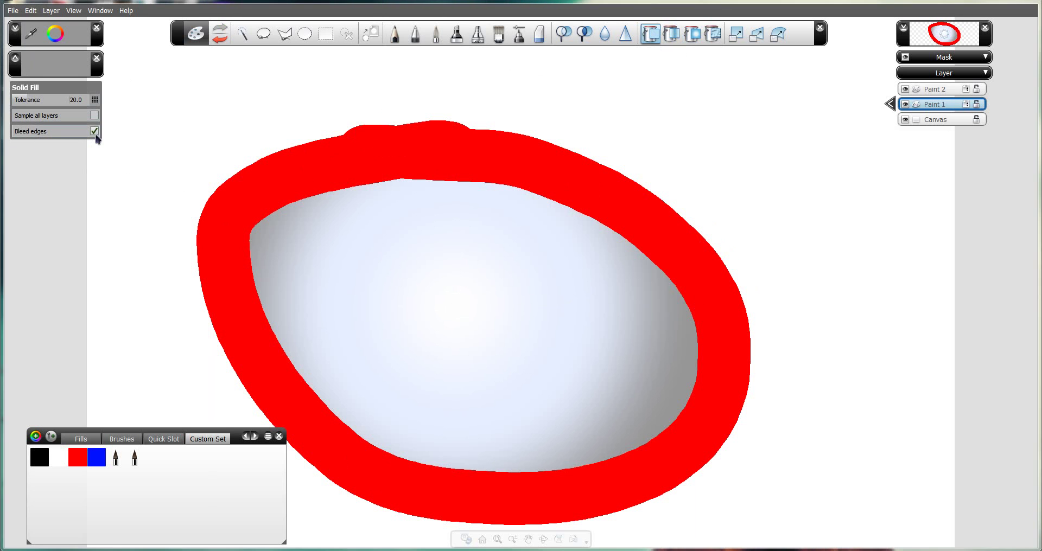
click(95, 131)
click(466, 311)
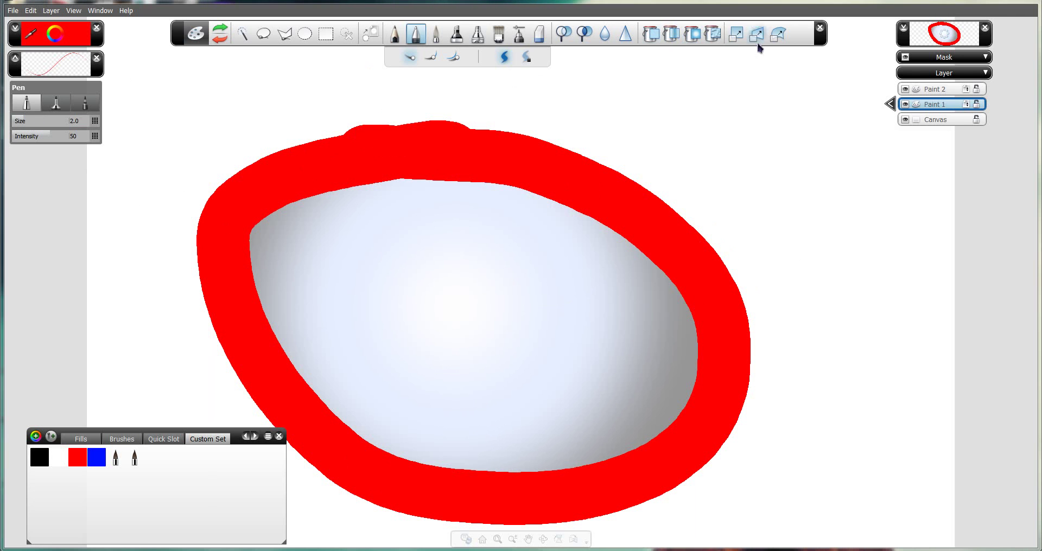
- Try solid fills inside the loop at tolerance 100, then again at tolerance 0
click(650, 33)
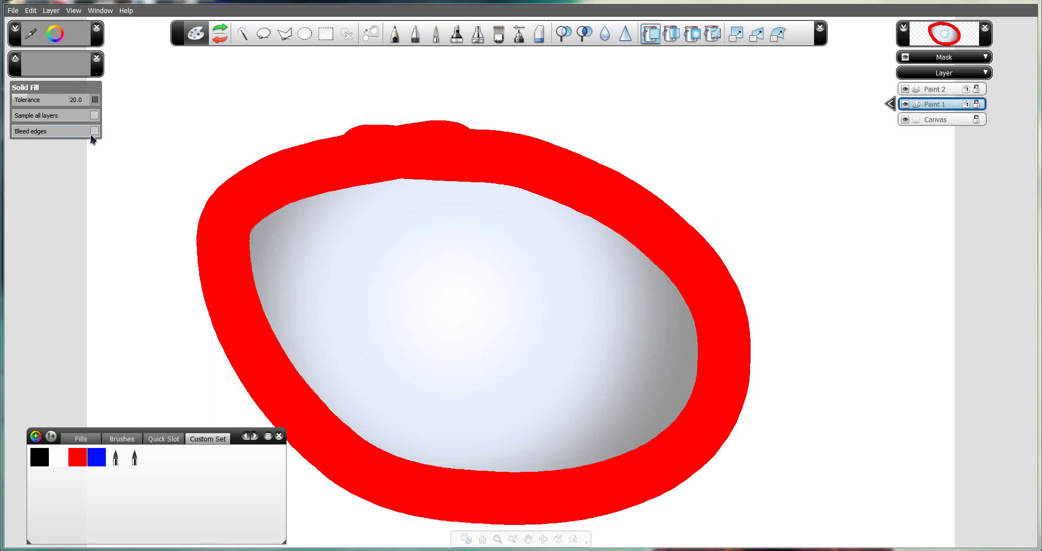
click(39, 105)
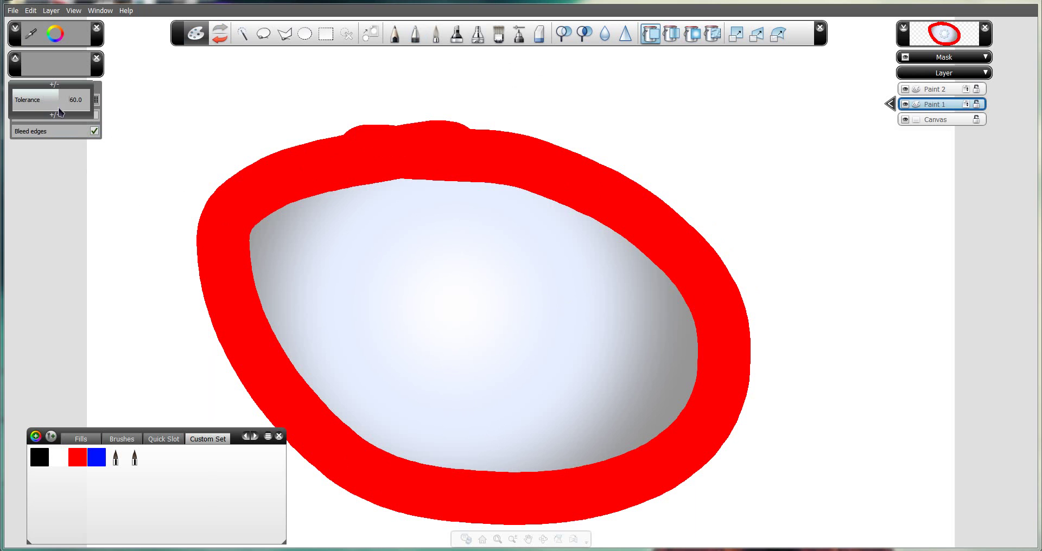
drag(477, 317, 552, 459)
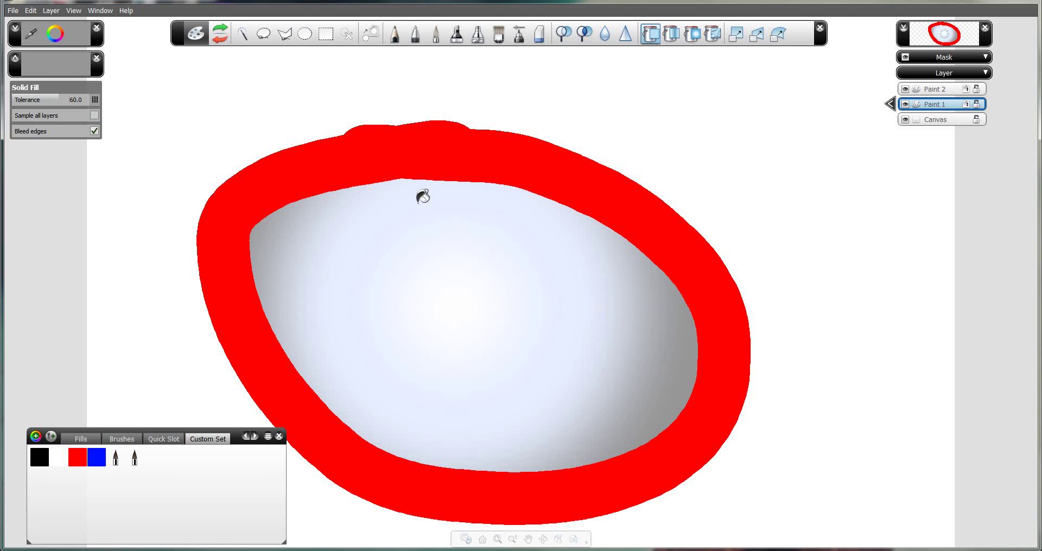
drag(82, 100, 113, 104)
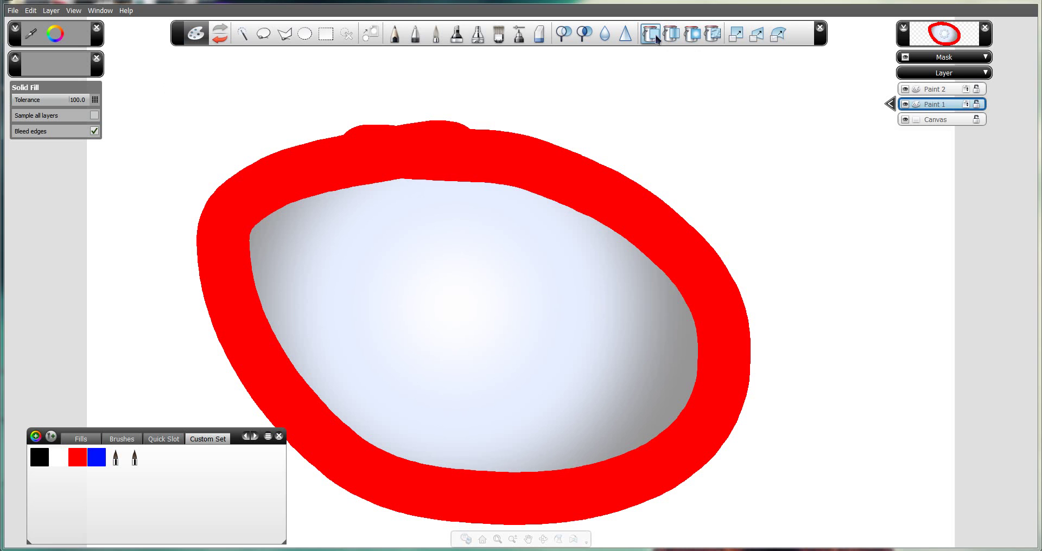
click(468, 313)
drag(488, 433, 485, 408)
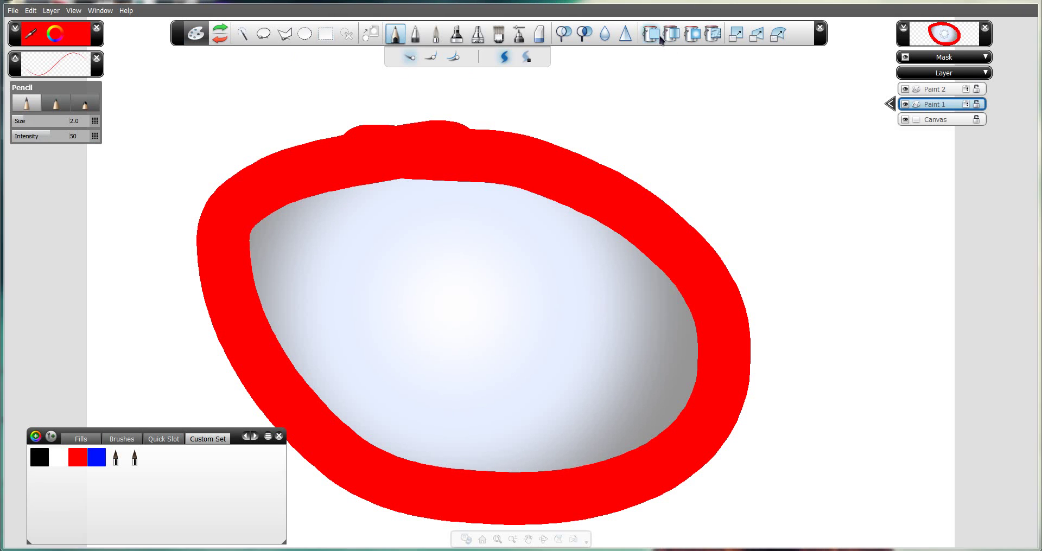
click(463, 306)
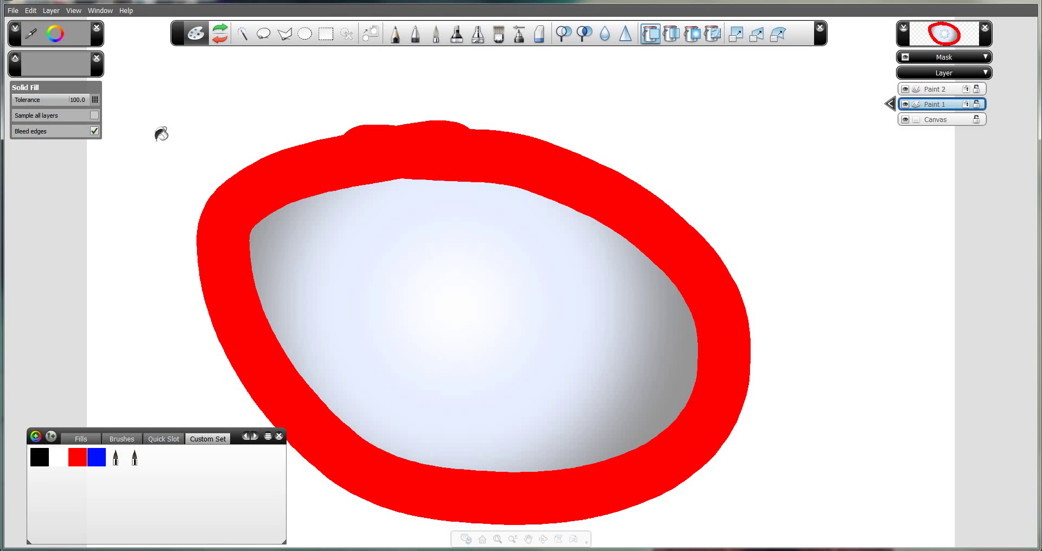
drag(76, 100, 13, 100)
click(462, 302)
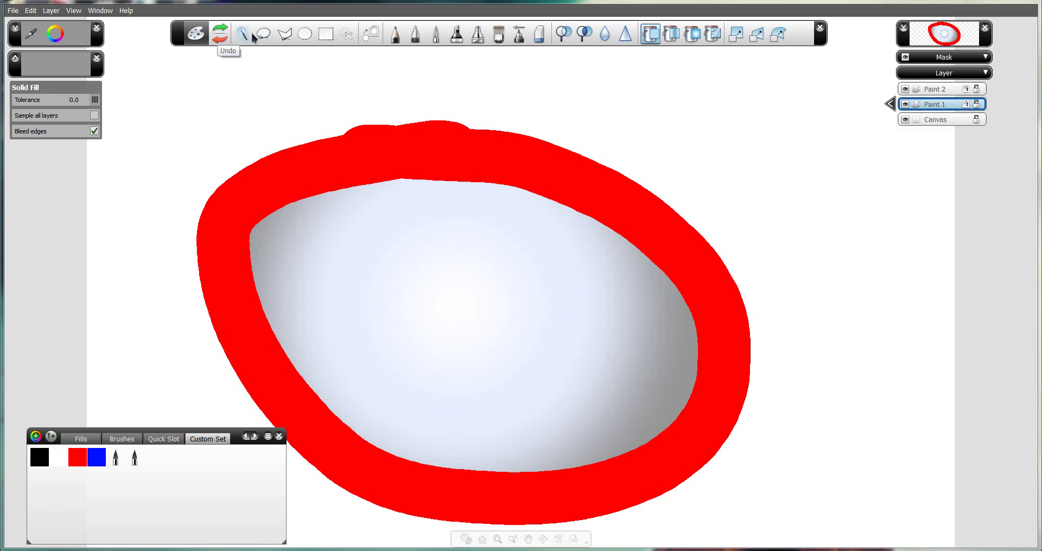
- Refill the loop's interior with solid fill at tolerance 20, then at 100
click(326, 35)
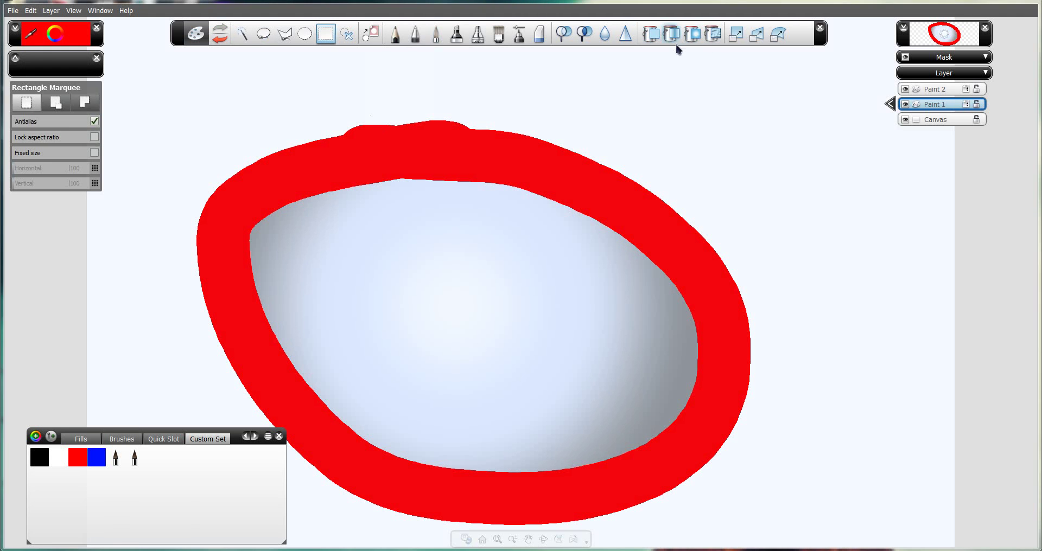
click(650, 34)
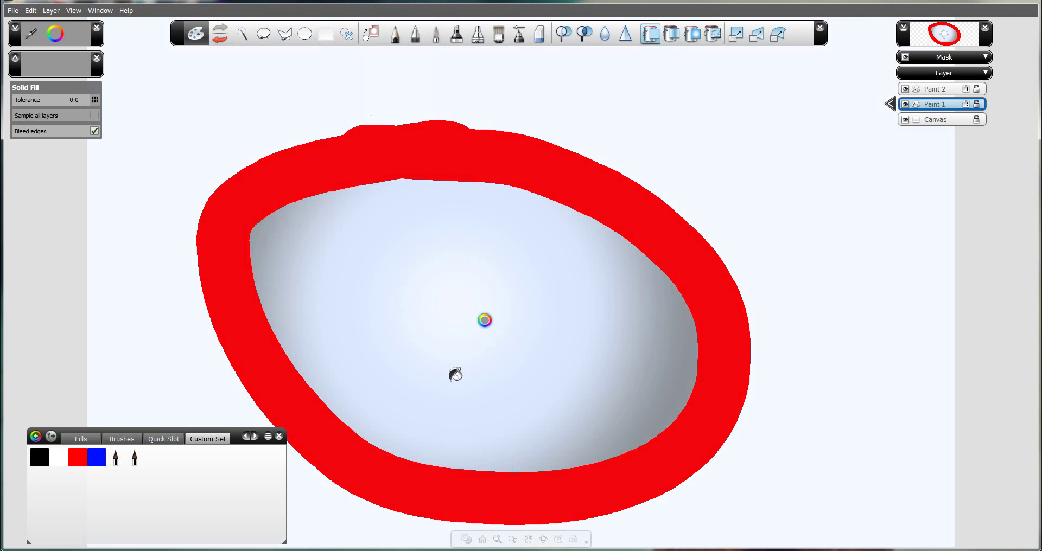
click(28, 104)
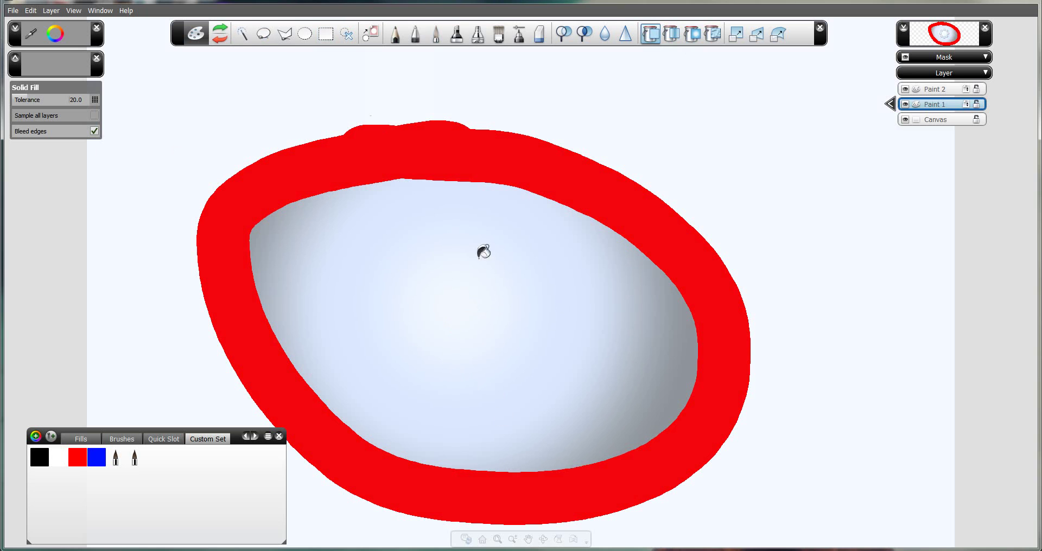
click(324, 38)
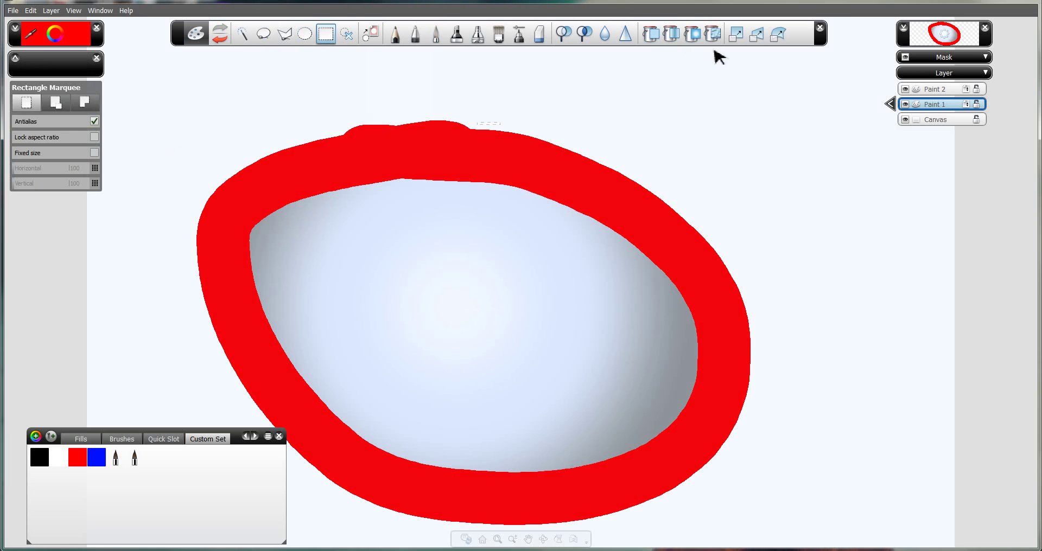
click(651, 33)
click(470, 316)
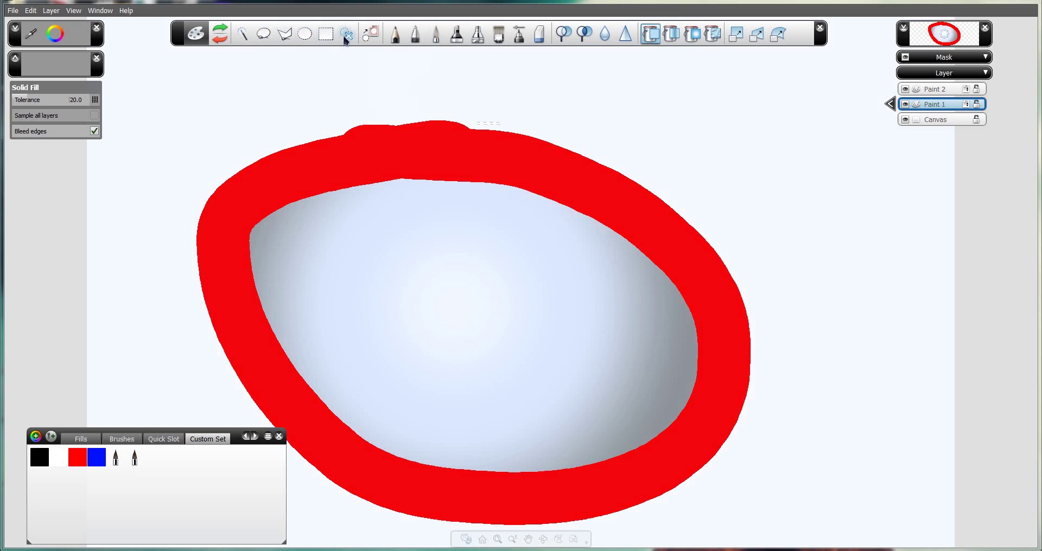
click(472, 341)
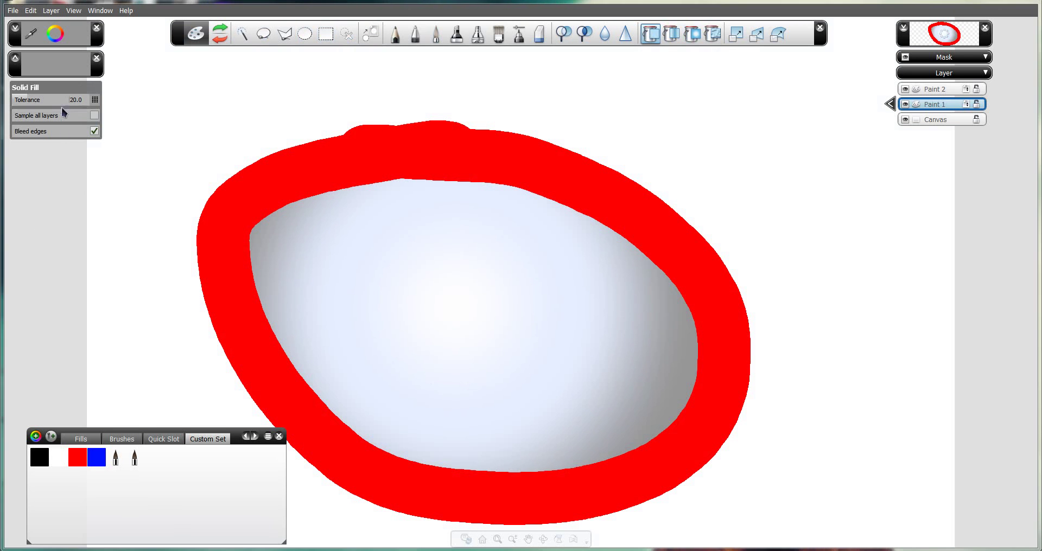
drag(32, 100, 116, 117)
click(326, 35)
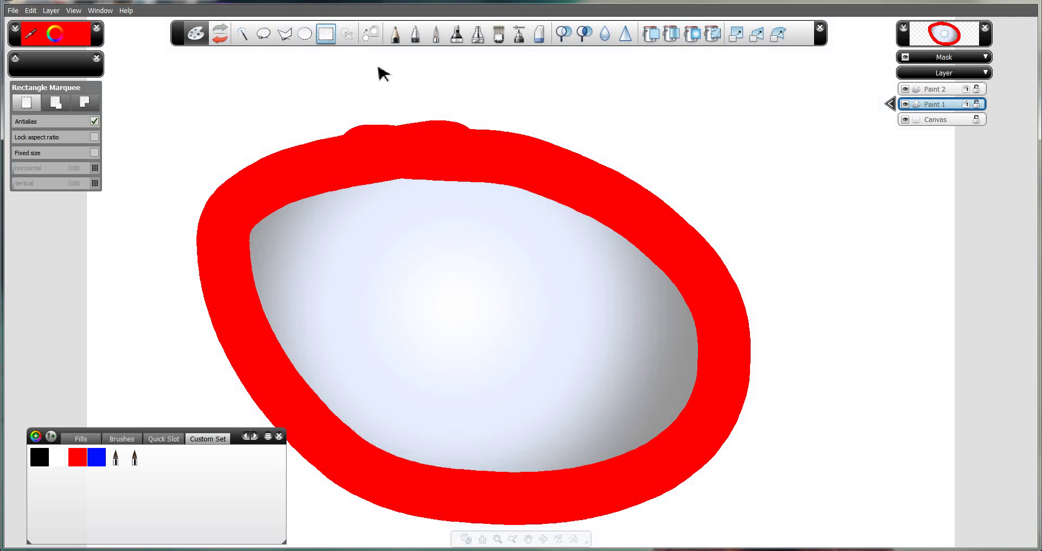
click(651, 36)
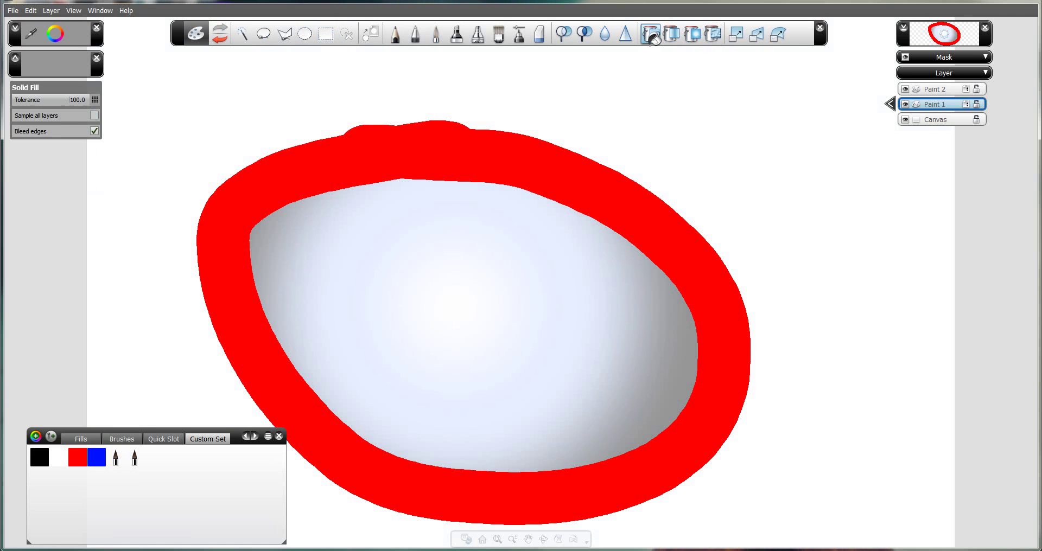
click(492, 313)
- Put a Scale box around the Paint 1 content, then change the transform to Warp
click(744, 37)
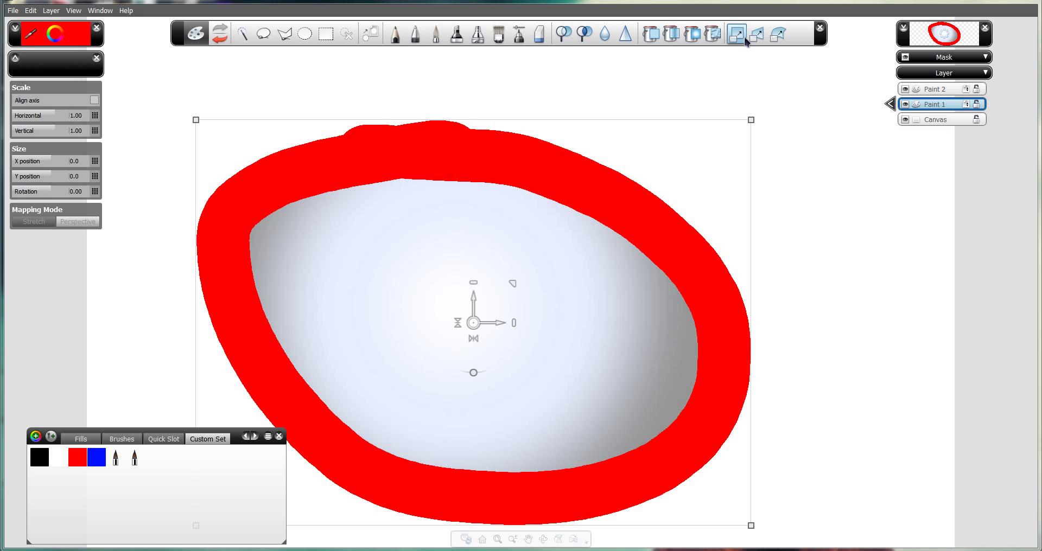
click(777, 35)
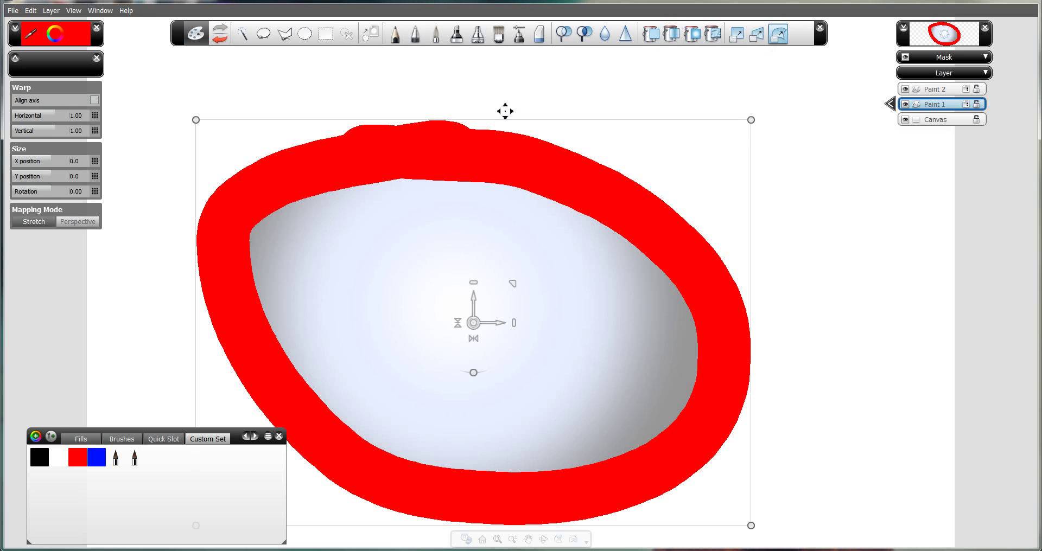
scroll(520, 268, down, 3)
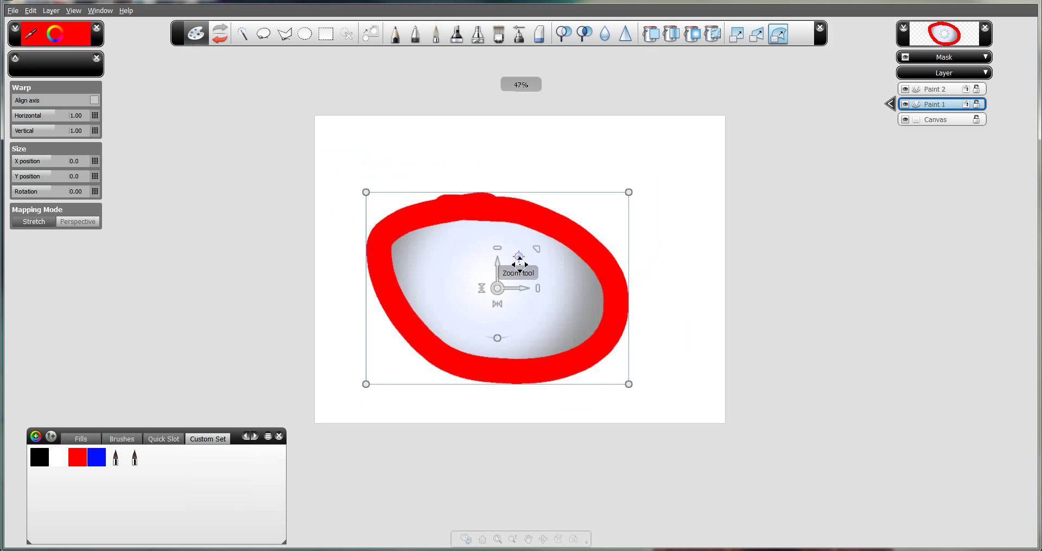
scroll(518, 266, up, 2)
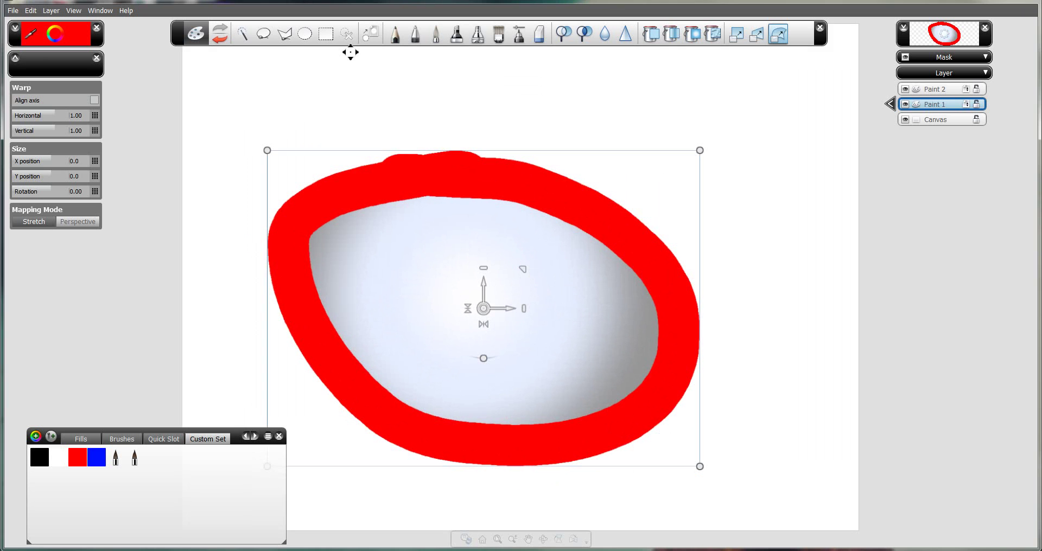
- Lasso the centre highlight, warp it by its lower-right corner, and commit with P
click(263, 35)
mouse_move(459, 251)
mouse_down()
mouse_move(496, 344)
mouse_move(491, 244)
mouse_up()
click(777, 35)
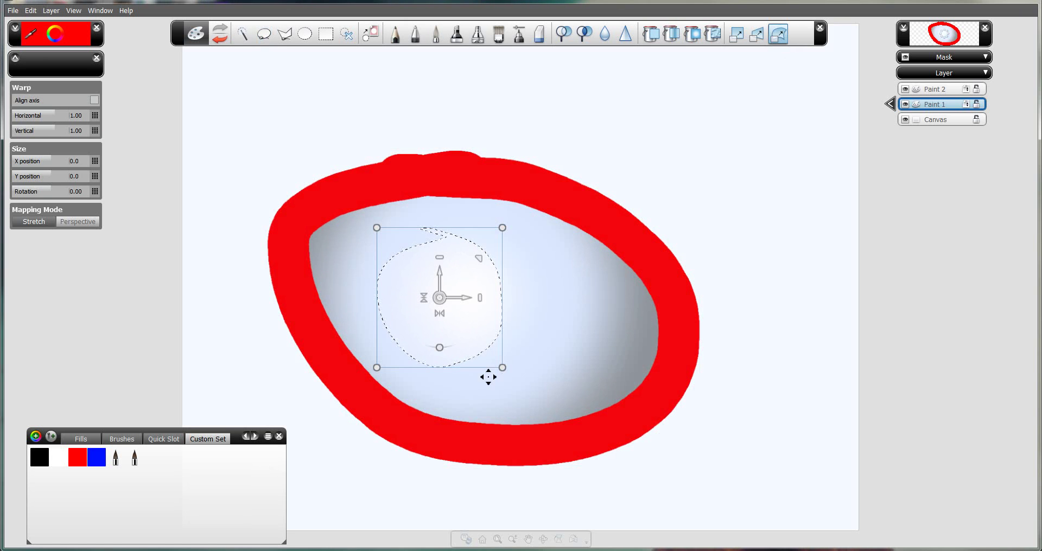
drag(502, 368, 453, 391)
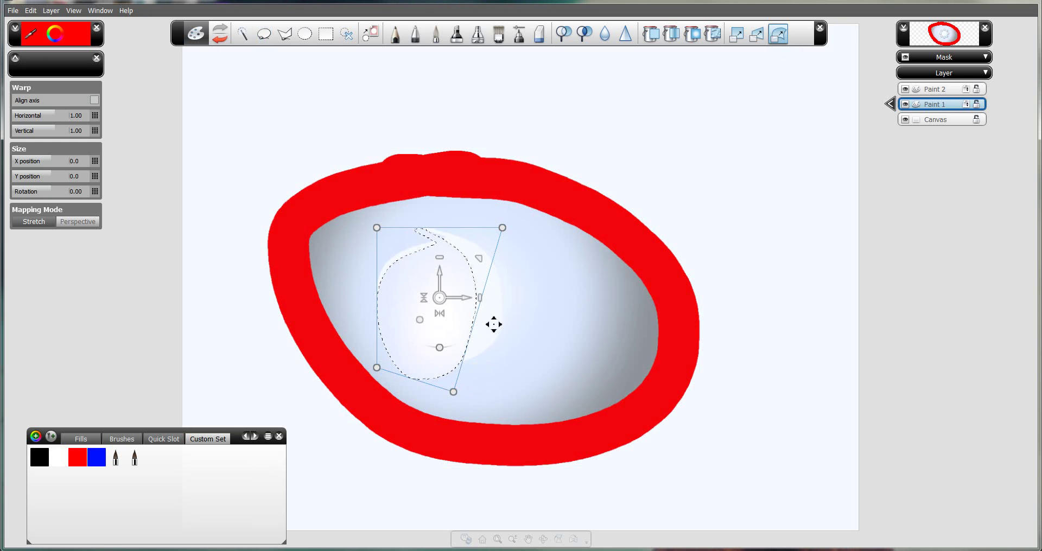
key(p)
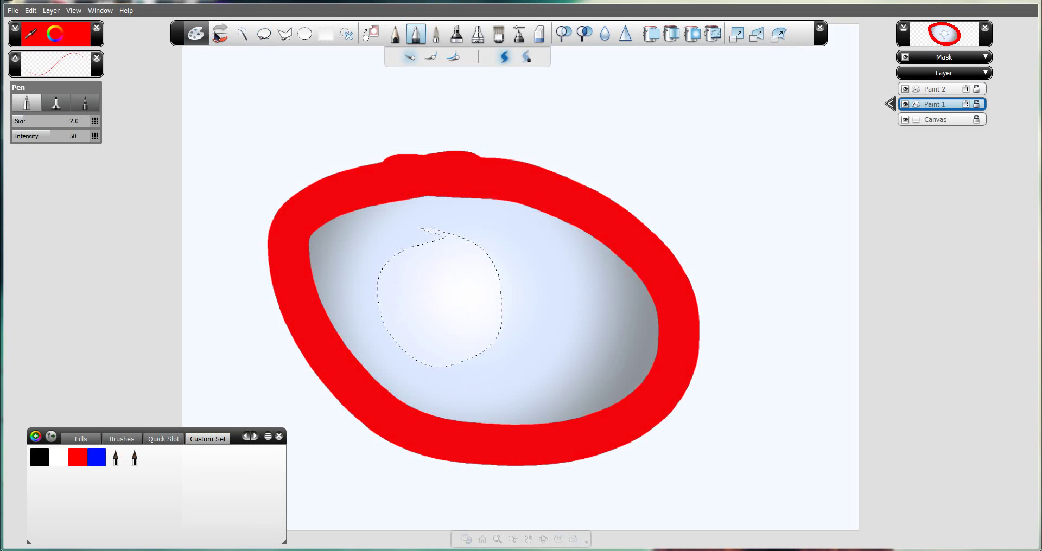
- Lasso the red loop and its fill, delete it, and clear the selection
click(264, 33)
mouse_move(556, 72)
mouse_down()
mouse_move(360, 484)
mouse_move(570, 82)
mouse_move(554, 72)
mouse_up()
key(Delete)
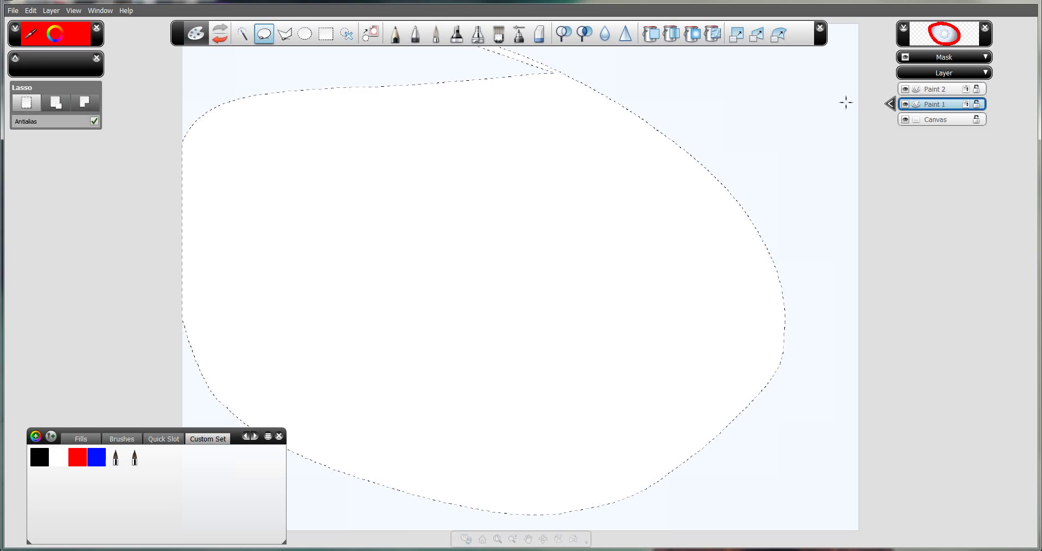
click(305, 34)
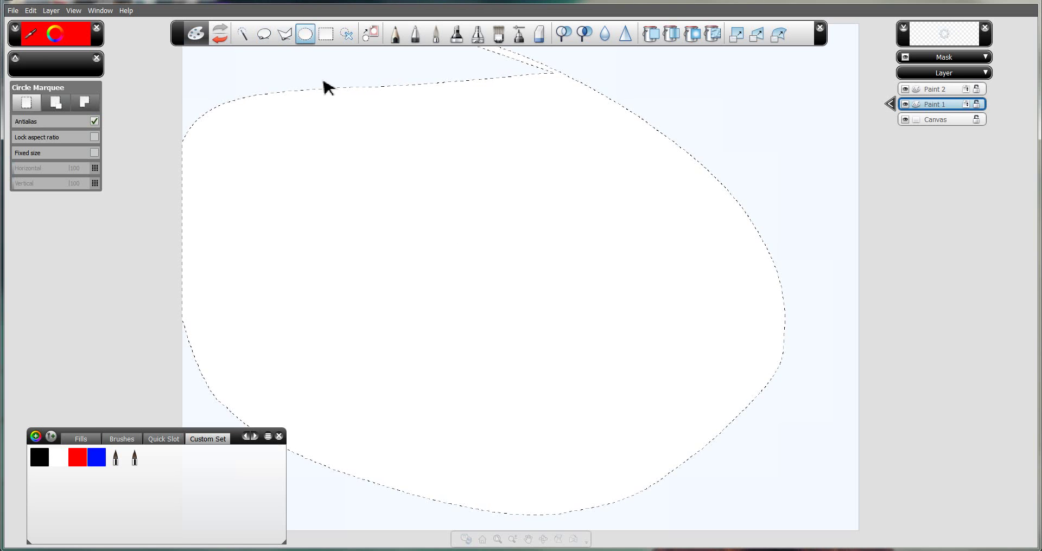
click(371, 188)
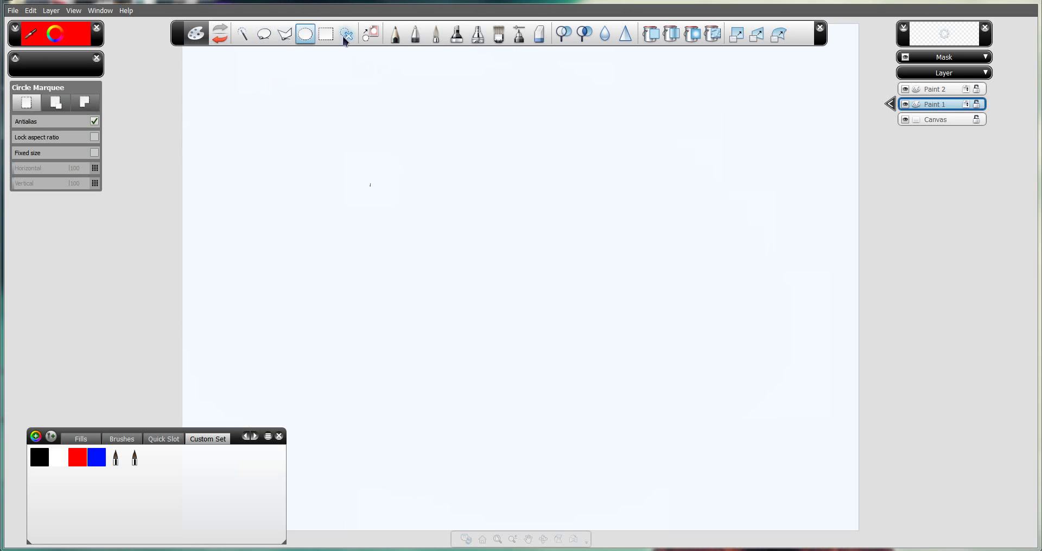
- Paint 'Hello' in red with the Solid Brush, hide the Canvas layer, and nudge the palette left
click(499, 39)
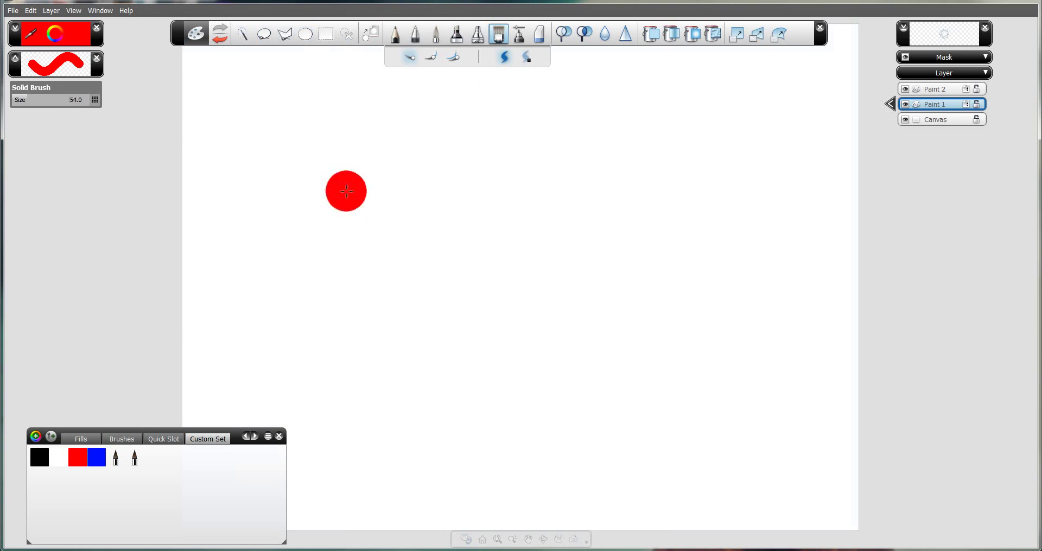
mouse_move(281, 115)
mouse_down()
mouse_move(244, 255)
mouse_move(234, 411)
mouse_up()
mouse_move(343, 116)
mouse_down()
mouse_move(340, 255)
mouse_move(312, 399)
mouse_up()
drag(272, 252, 355, 252)
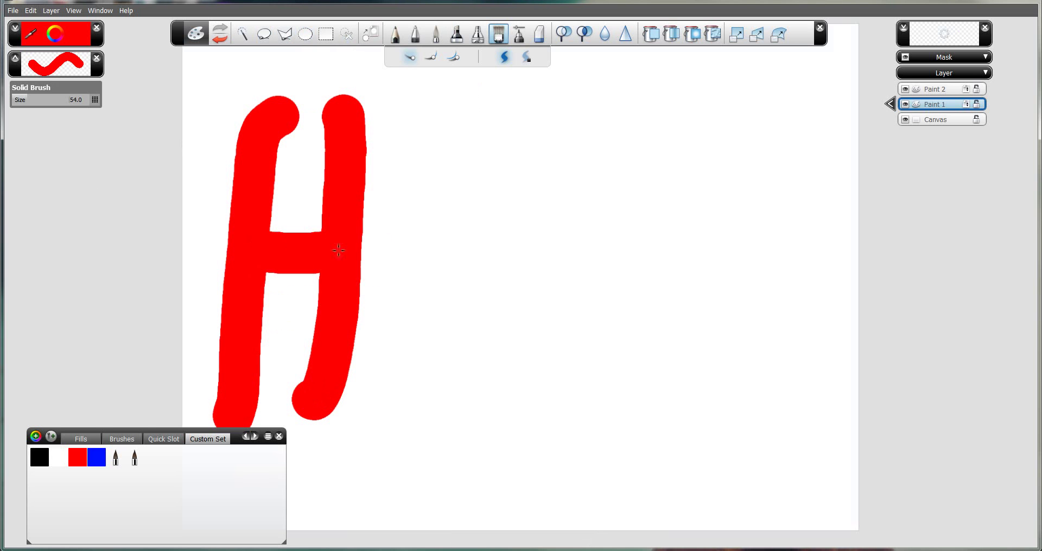
mouse_move(390, 319)
mouse_down()
mouse_move(489, 315)
mouse_move(493, 374)
mouse_up()
mouse_move(559, 81)
mouse_down()
mouse_move(583, 400)
mouse_move(630, 375)
mouse_up()
mouse_move(639, 81)
mouse_down()
mouse_move(646, 212)
mouse_move(719, 390)
mouse_up()
mouse_move(781, 395)
mouse_down()
mouse_move(778, 369)
mouse_move(817, 402)
mouse_move(770, 418)
mouse_up()
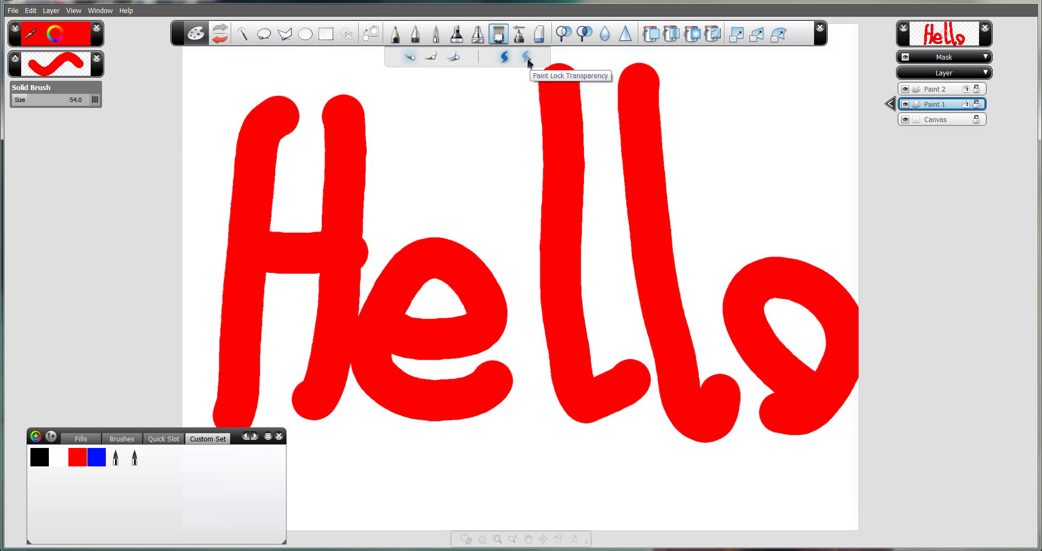
click(905, 119)
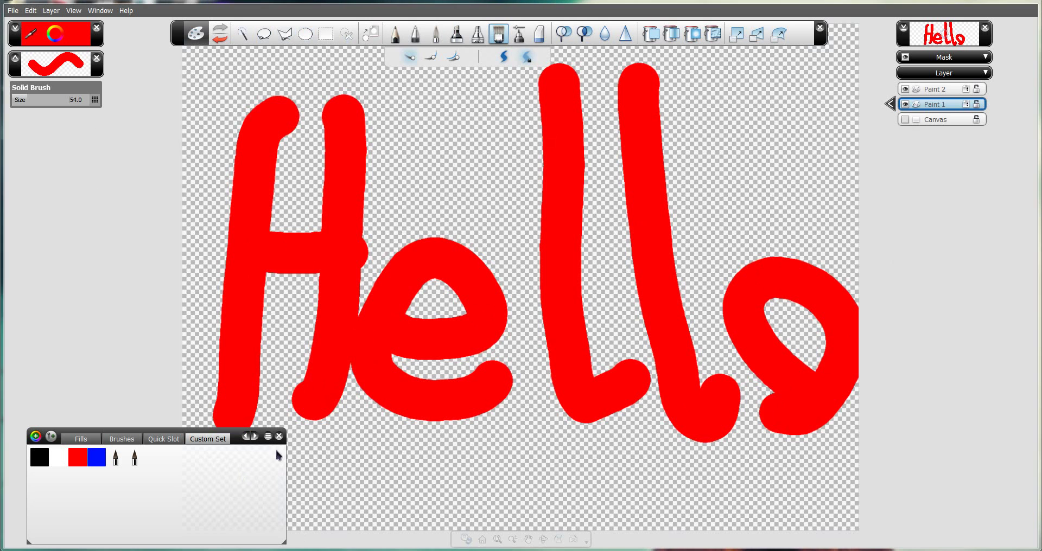
drag(162, 434, 143, 434)
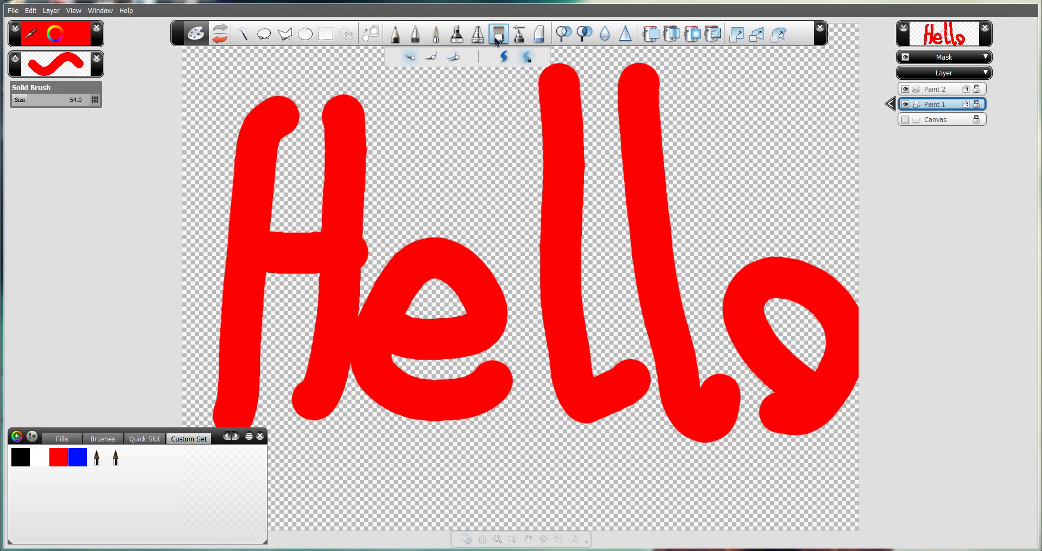
- Brush blue bands over the Hello letters with Lock Transparency on, undoing stray strokes
click(77, 457)
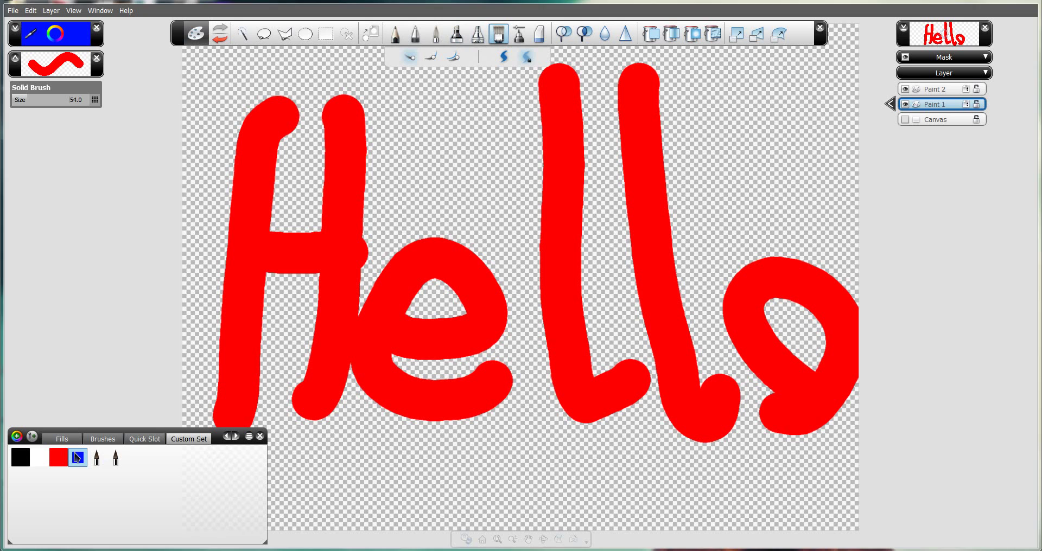
drag(235, 221, 232, 206)
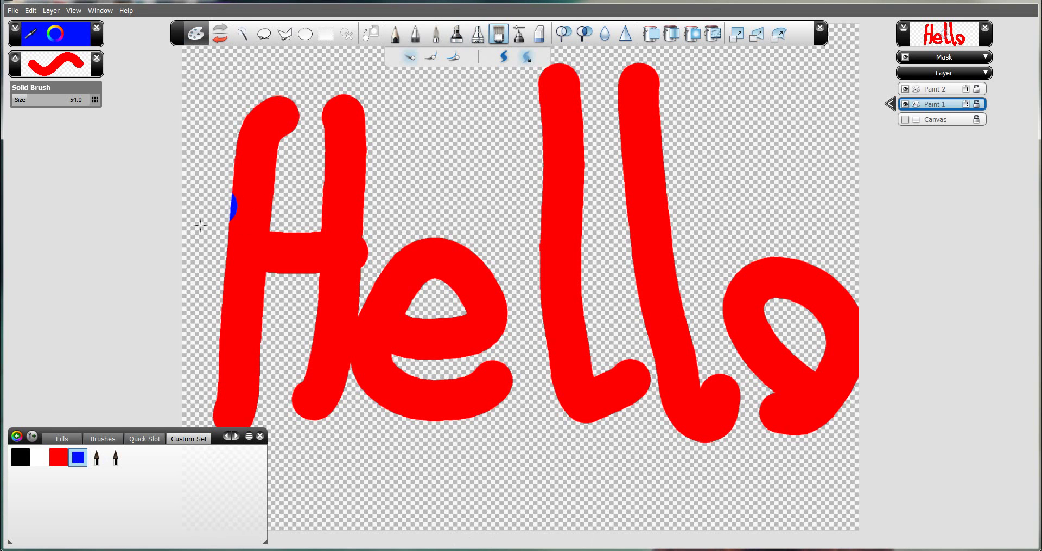
mouse_move(246, 114)
mouse_down()
mouse_move(239, 415)
mouse_move(369, 301)
mouse_move(391, 347)
mouse_move(347, 108)
mouse_move(500, 375)
mouse_move(752, 436)
mouse_move(748, 326)
mouse_move(499, 249)
mouse_move(461, 71)
mouse_up()
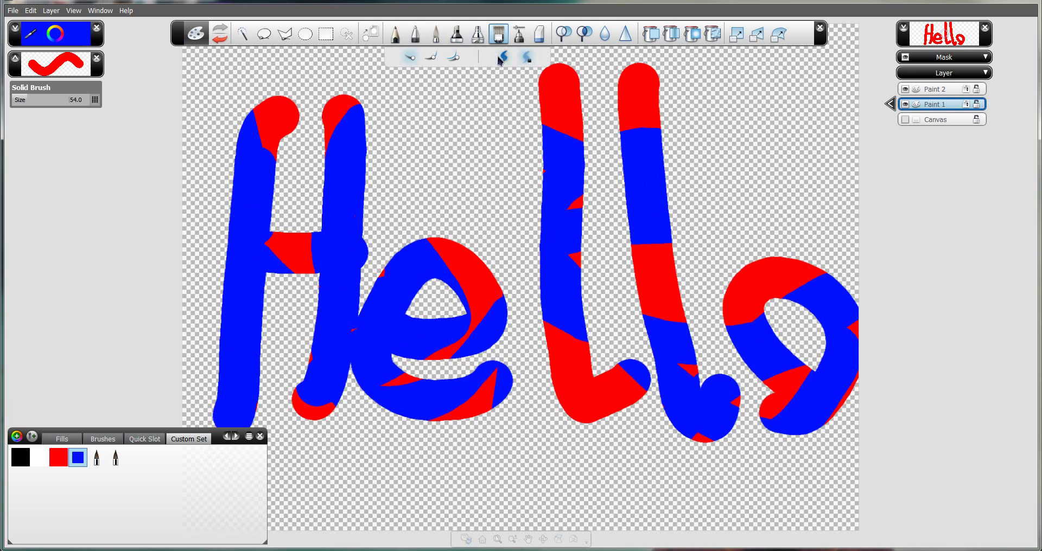
mouse_move(455, 171)
mouse_down()
mouse_move(548, 103)
mouse_move(634, 347)
mouse_move(542, 399)
mouse_move(212, 325)
mouse_move(516, 255)
mouse_up()
key(ctrl+z)
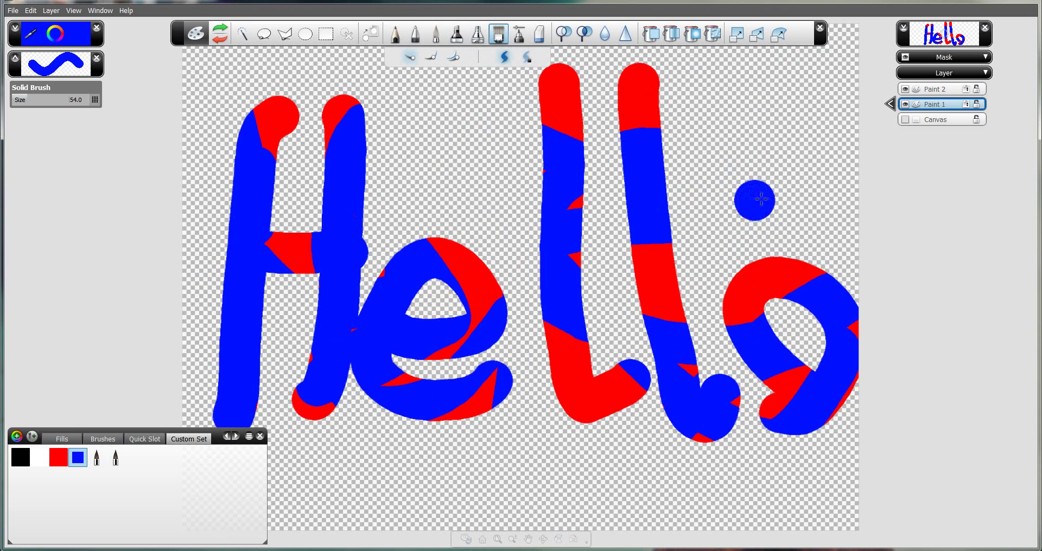
mouse_move(685, 124)
mouse_down()
mouse_move(679, 305)
mouse_move(431, 302)
mouse_move(560, 84)
mouse_up()
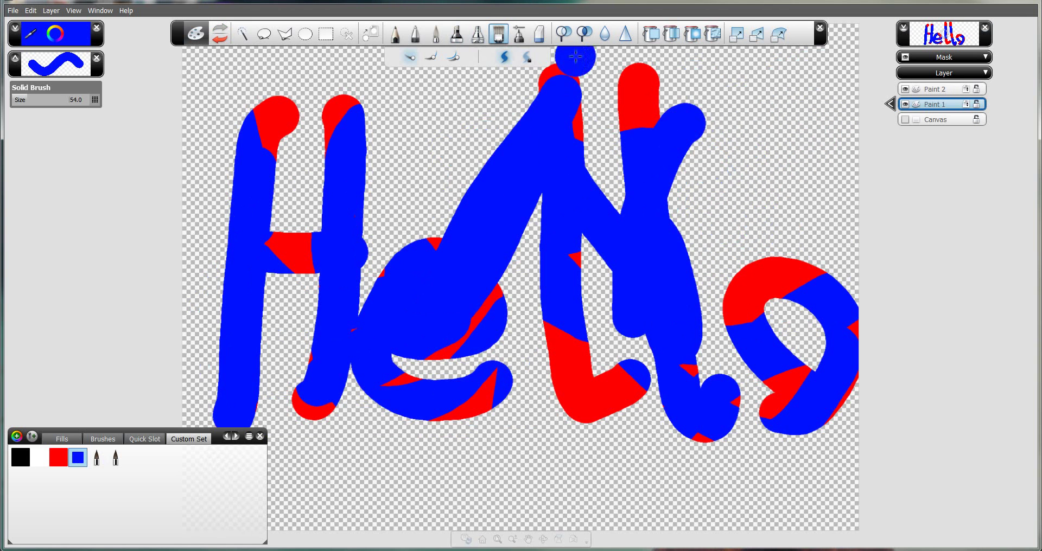
click(526, 59)
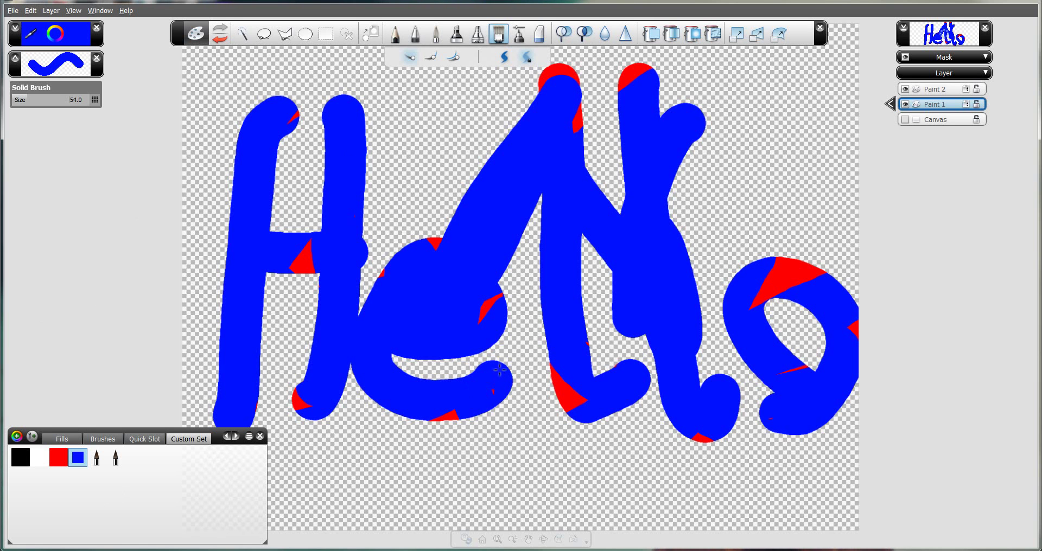
key(ctrl+z)
key(ctrl+z)
key(ctrl+z)
key(ctrl+z)
key(ctrl+z)
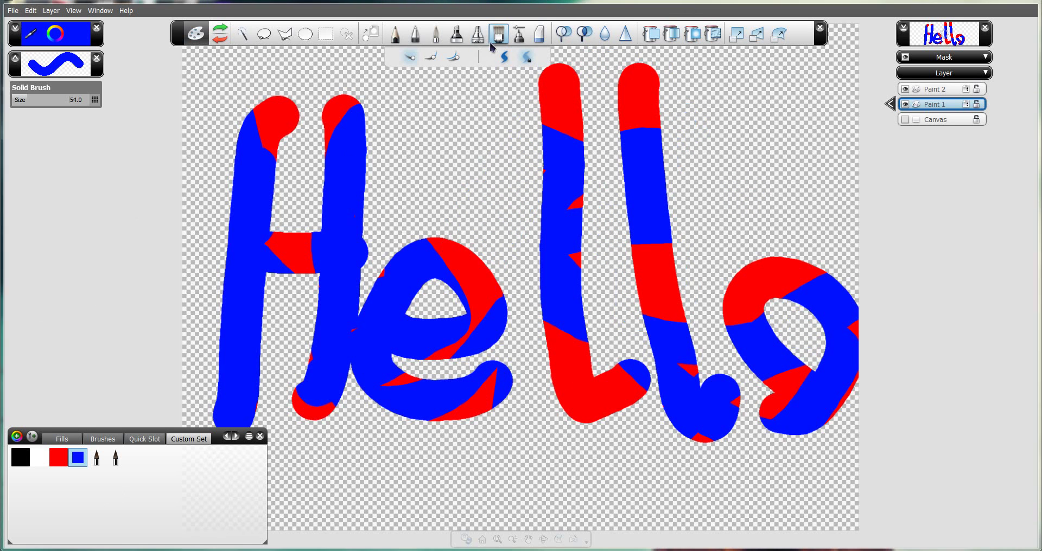
- Dodge the first l, show the Canvas again, clear Paint 1, and apply a radial gradient fill
click(564, 34)
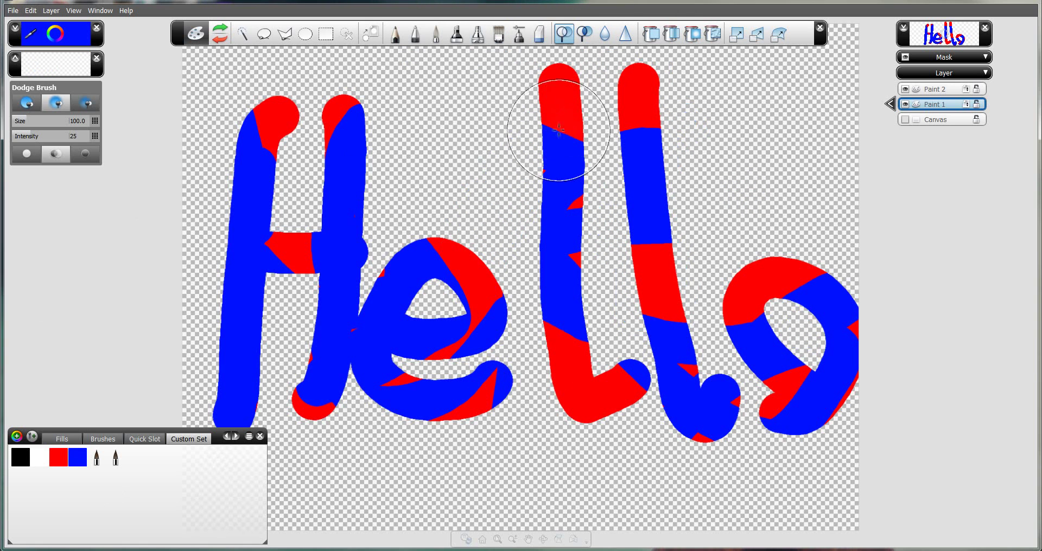
drag(531, 147, 566, 93)
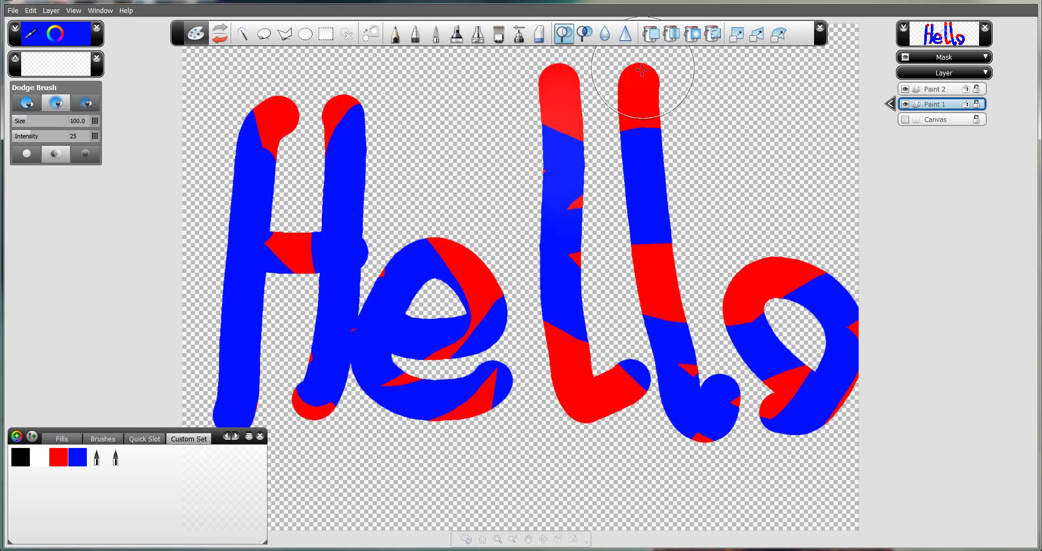
click(691, 35)
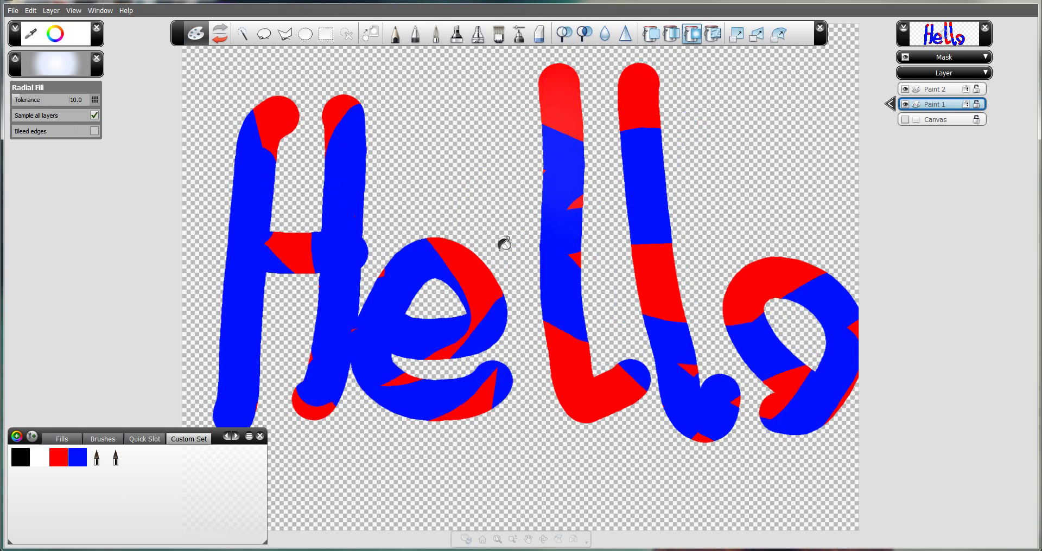
click(904, 120)
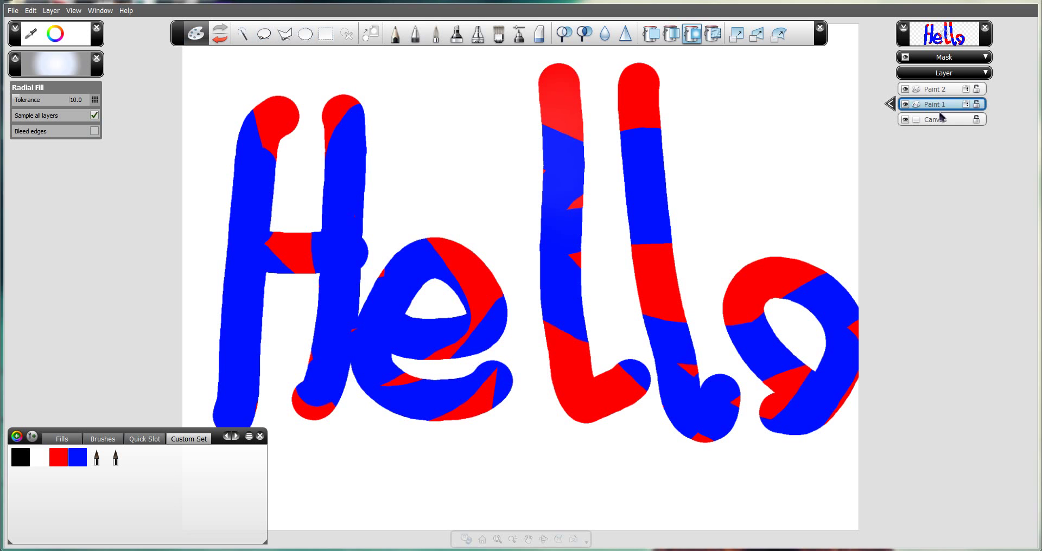
mouse_move(941, 104)
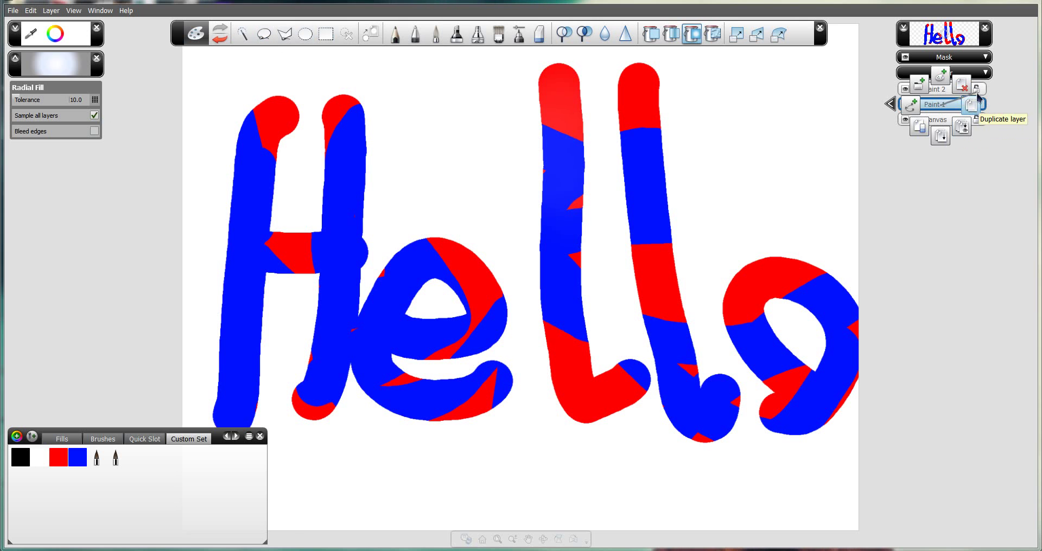
click(919, 129)
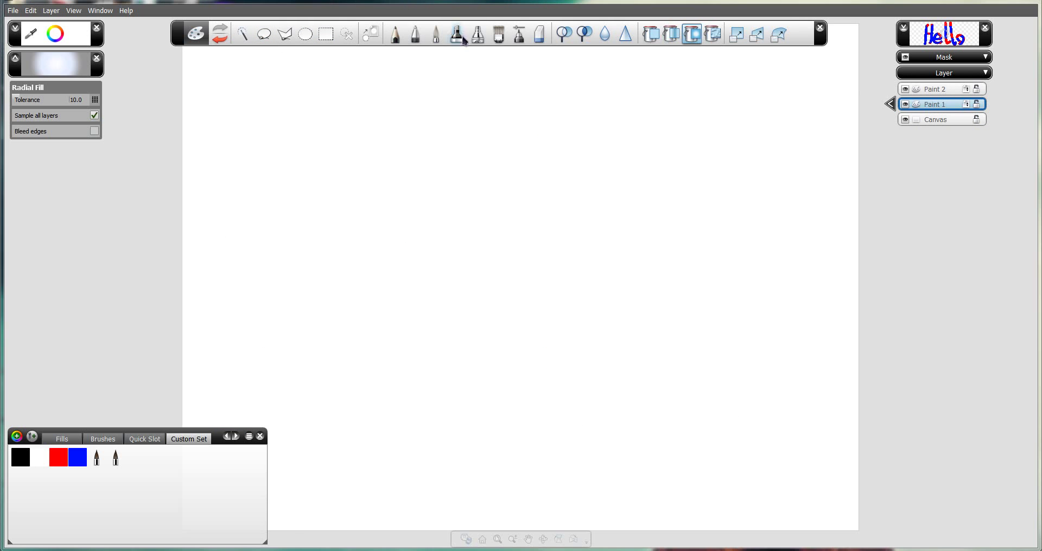
click(480, 336)
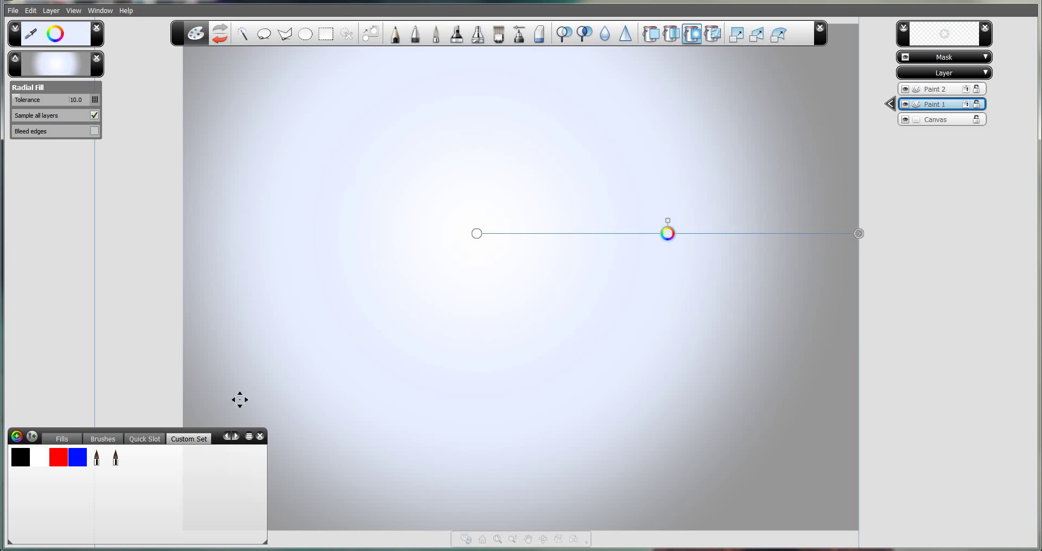
- Darken the canvas's left and upper-left edges with the Burn brush
click(569, 39)
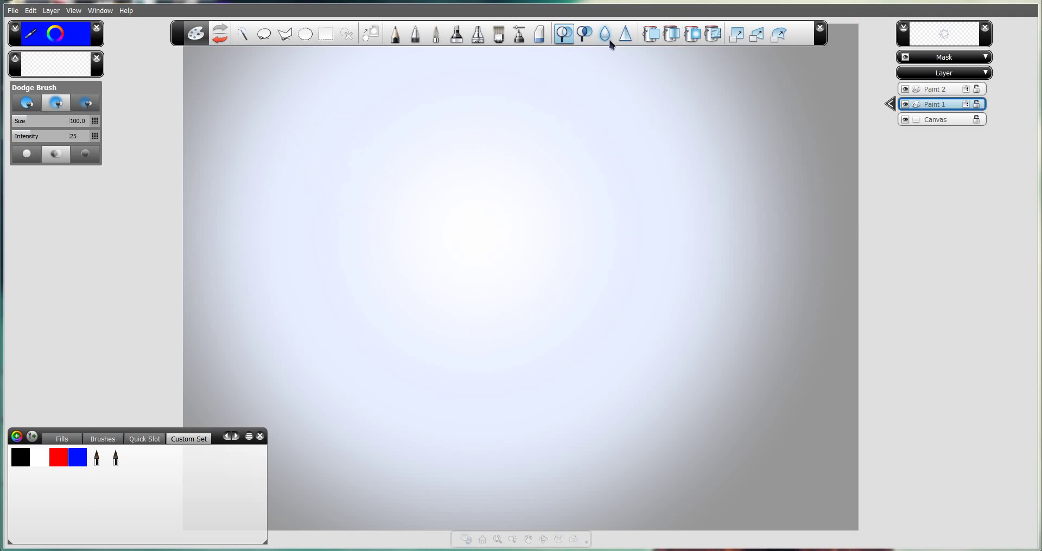
click(586, 38)
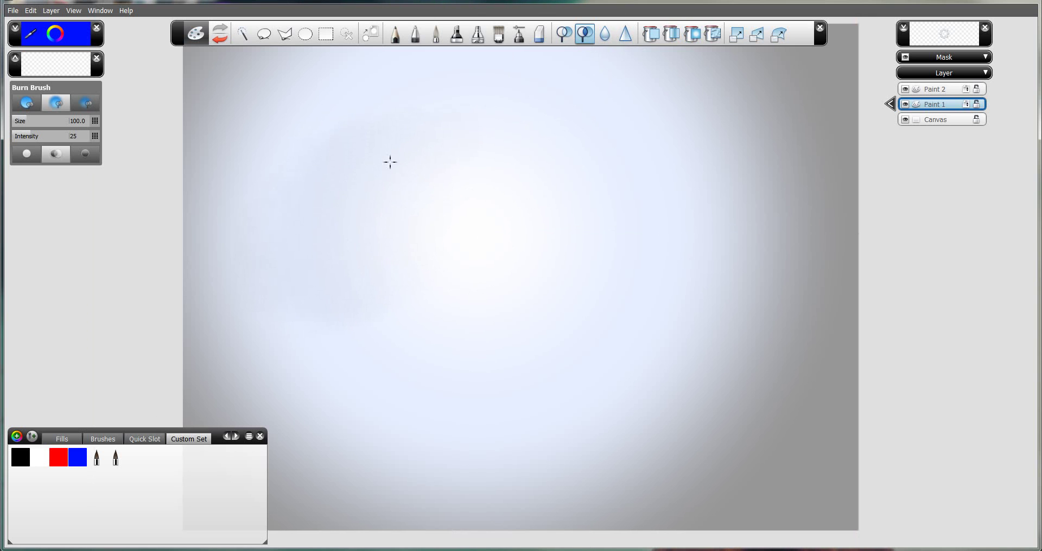
mouse_move(239, 166)
mouse_down()
mouse_move(170, 151)
mouse_move(180, 142)
mouse_move(165, 83)
mouse_move(182, 155)
mouse_move(233, 224)
mouse_up()
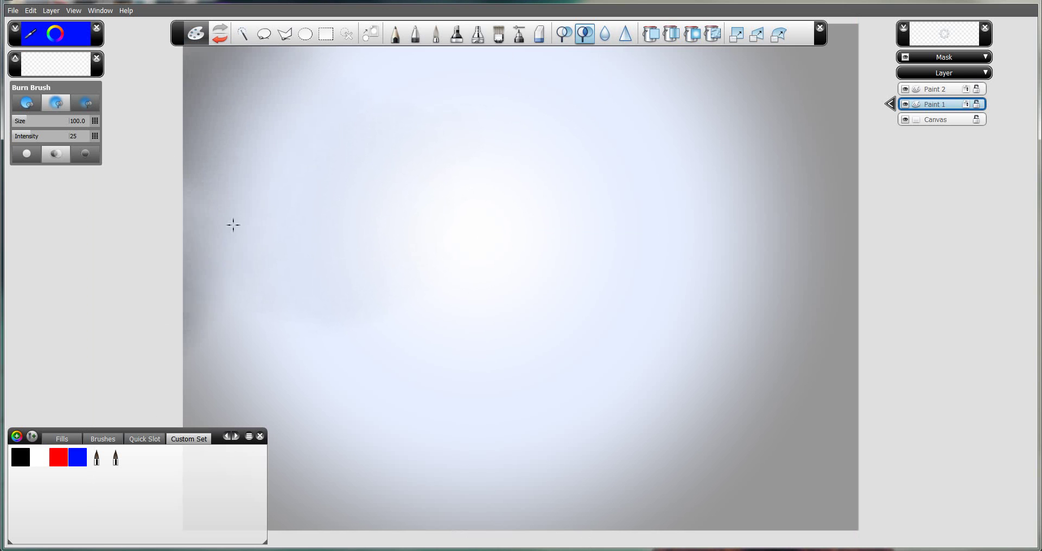
click(565, 41)
click(586, 36)
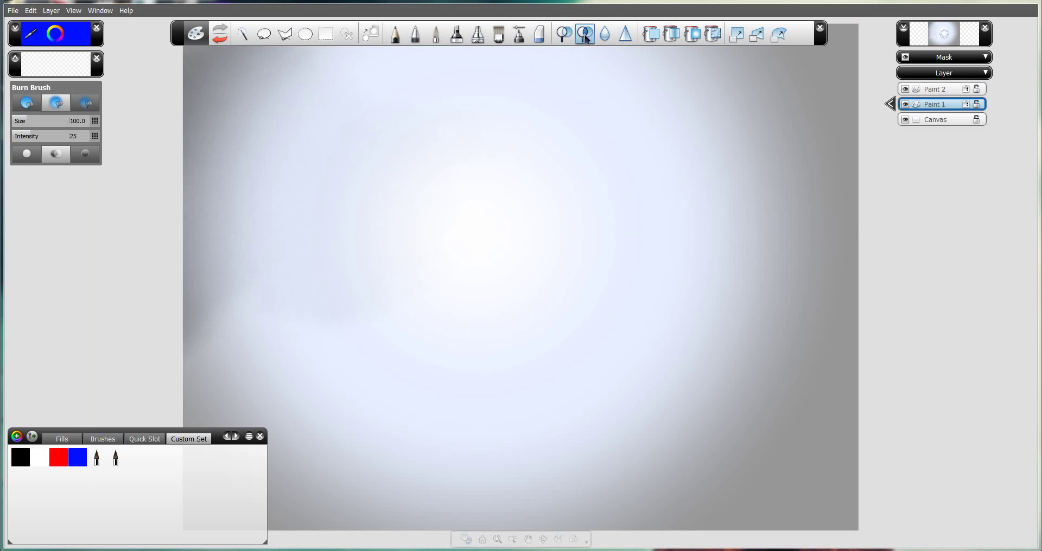
mouse_move(219, 230)
mouse_down()
mouse_move(254, 111)
mouse_move(220, 56)
mouse_move(196, 135)
mouse_move(121, 155)
mouse_up()
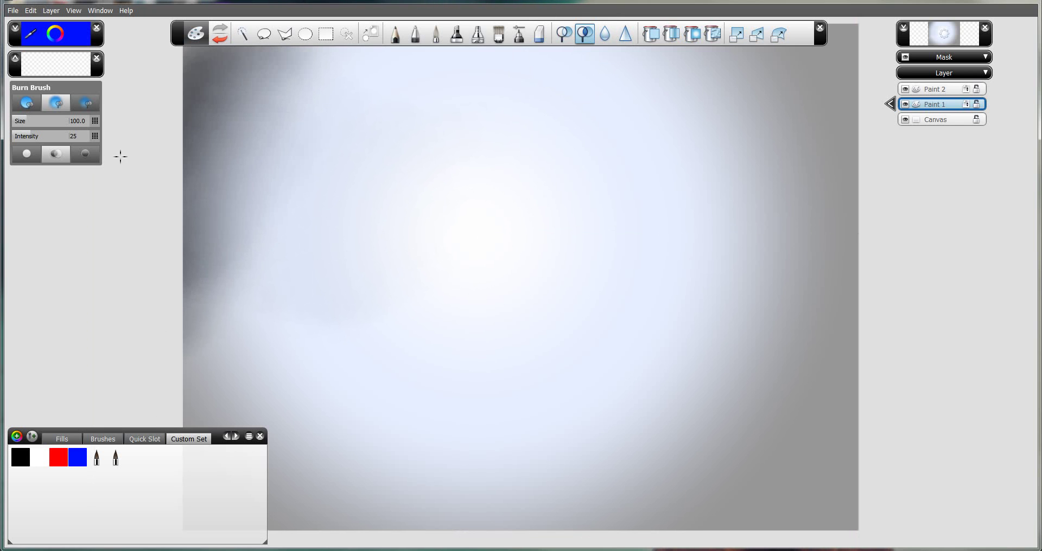
- Lighten the left edge, lower-left band and upper-left corner with the Dodge brush
click(564, 36)
mouse_move(230, 214)
mouse_down()
mouse_move(194, 349)
mouse_move(197, 285)
mouse_move(228, 327)
mouse_move(183, 300)
mouse_move(353, 204)
mouse_move(194, 298)
mouse_move(230, 350)
mouse_up()
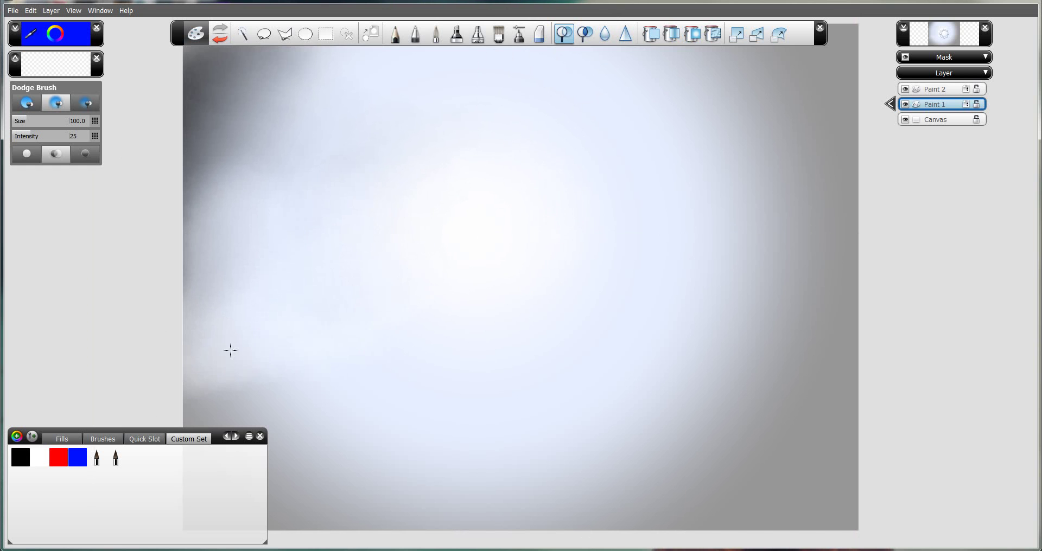
drag(247, 394, 145, 405)
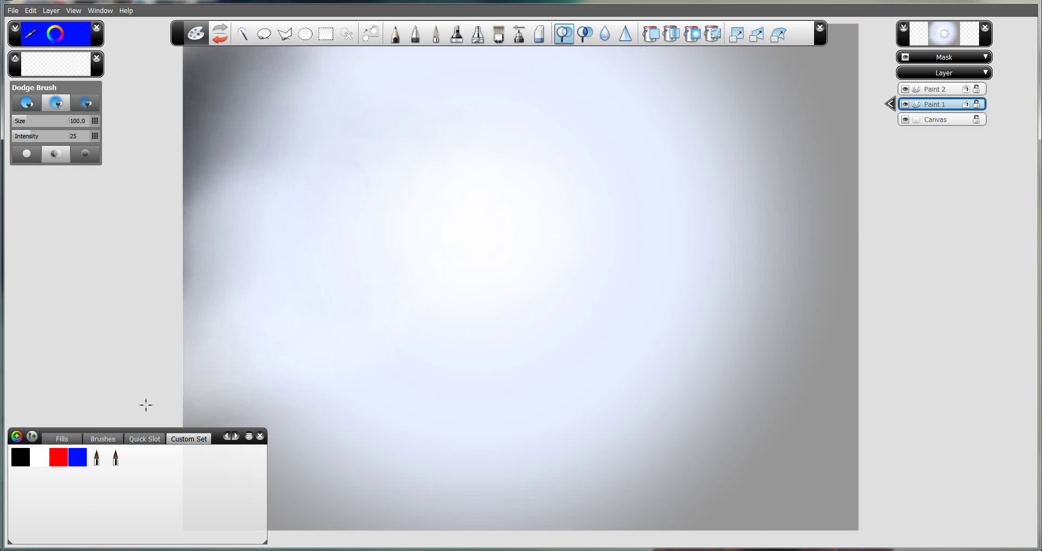
mouse_move(245, 229)
mouse_down()
mouse_move(266, 197)
mouse_move(238, 189)
mouse_move(313, 177)
mouse_up()
drag(199, 142, 372, 122)
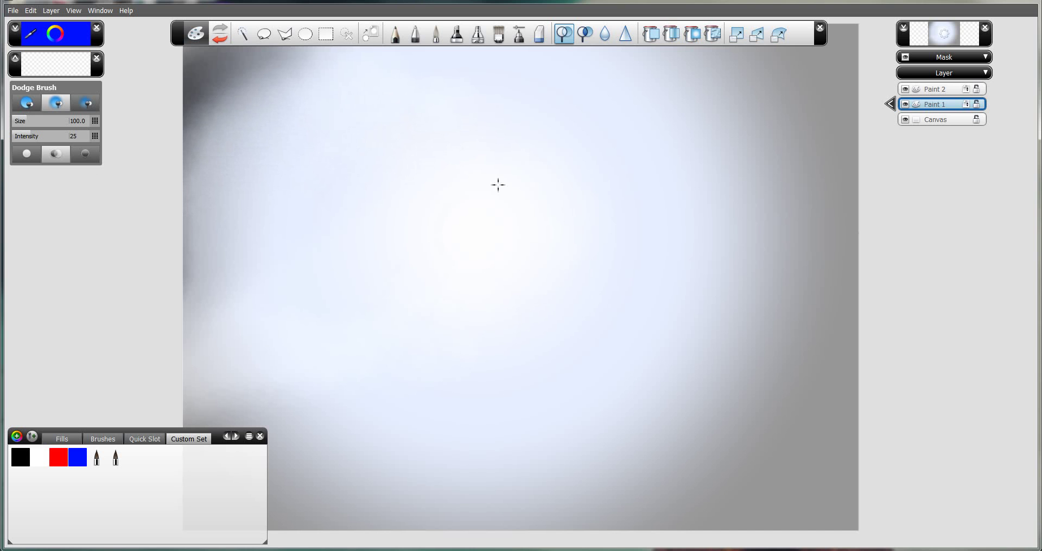
click(604, 34)
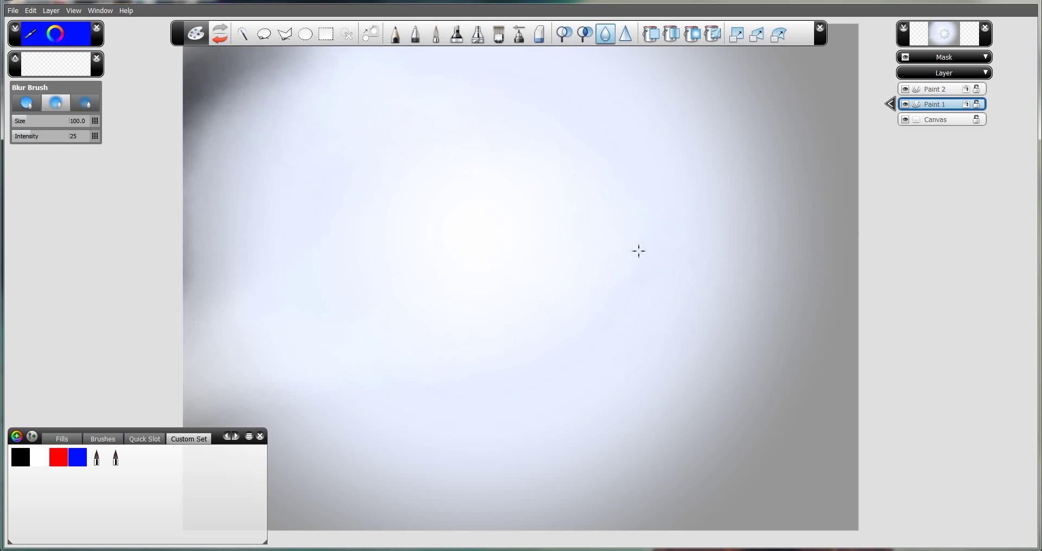
click(626, 34)
- Fill the circle with a woven texture, then hide Paint 1 and dismiss the hidden-layer warnings
click(713, 33)
click(504, 211)
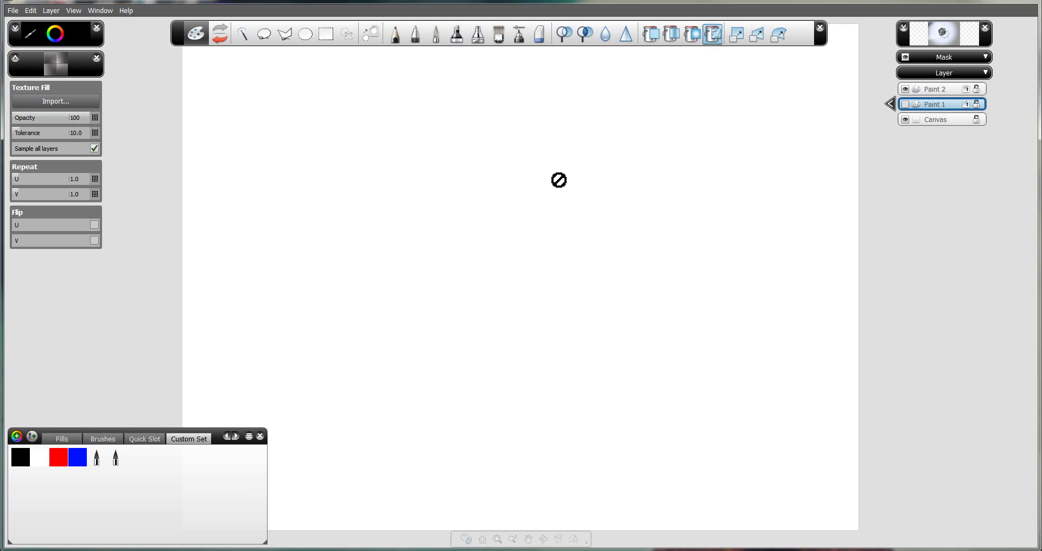
click(559, 179)
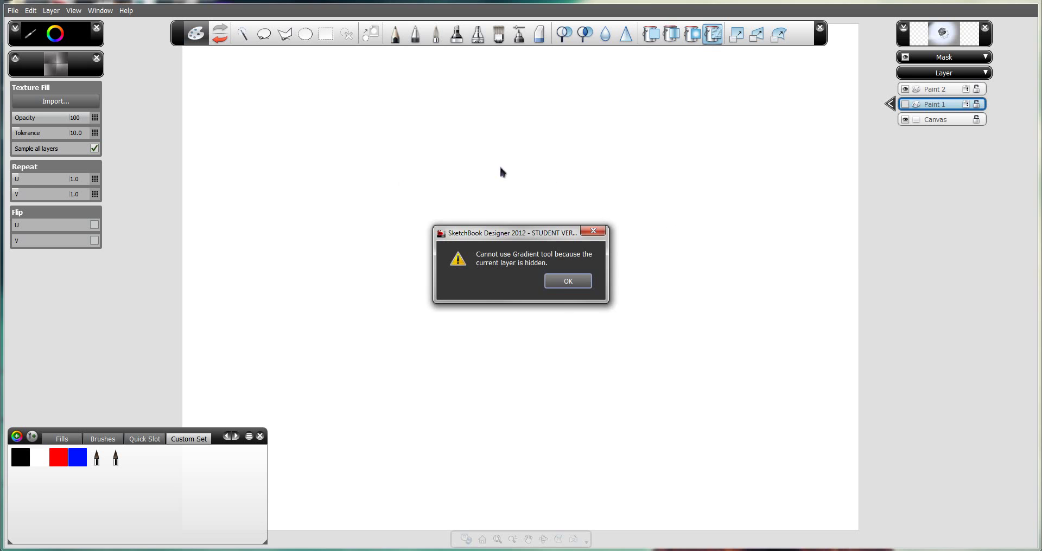
click(569, 281)
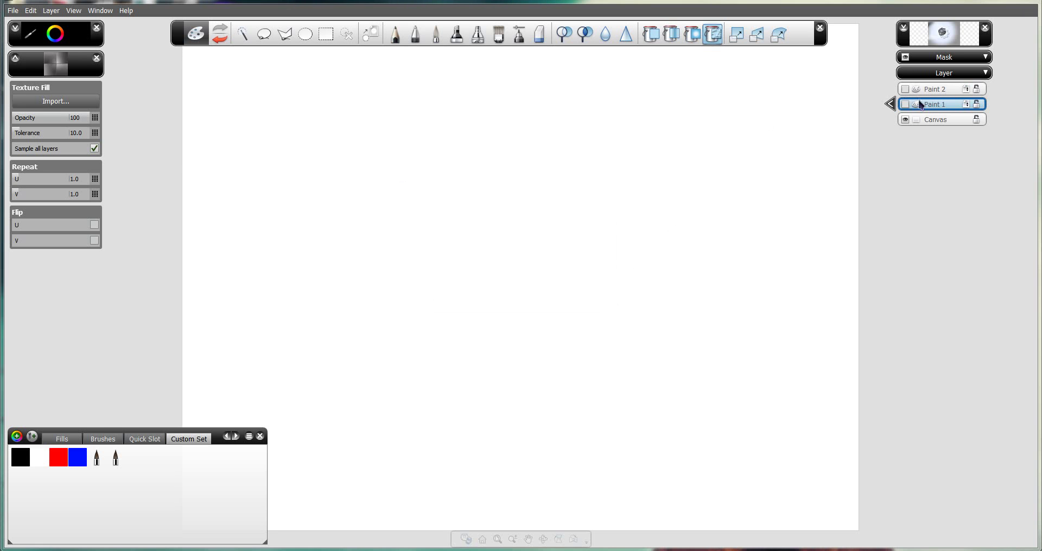
click(575, 177)
click(562, 281)
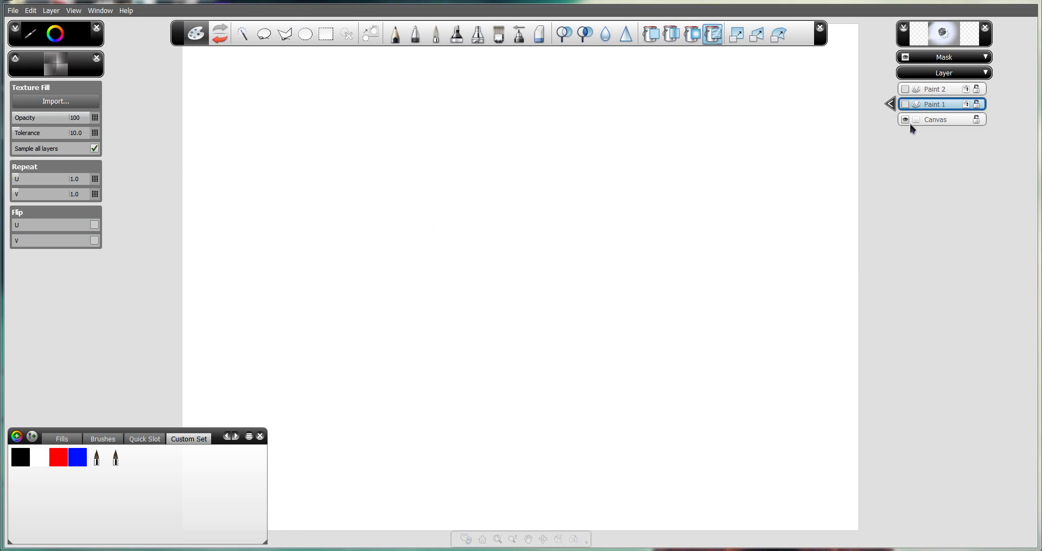
- Texture-fill Paint 2 with grey tiles, then dodge bright streaks and burn dark patches
click(905, 89)
click(386, 234)
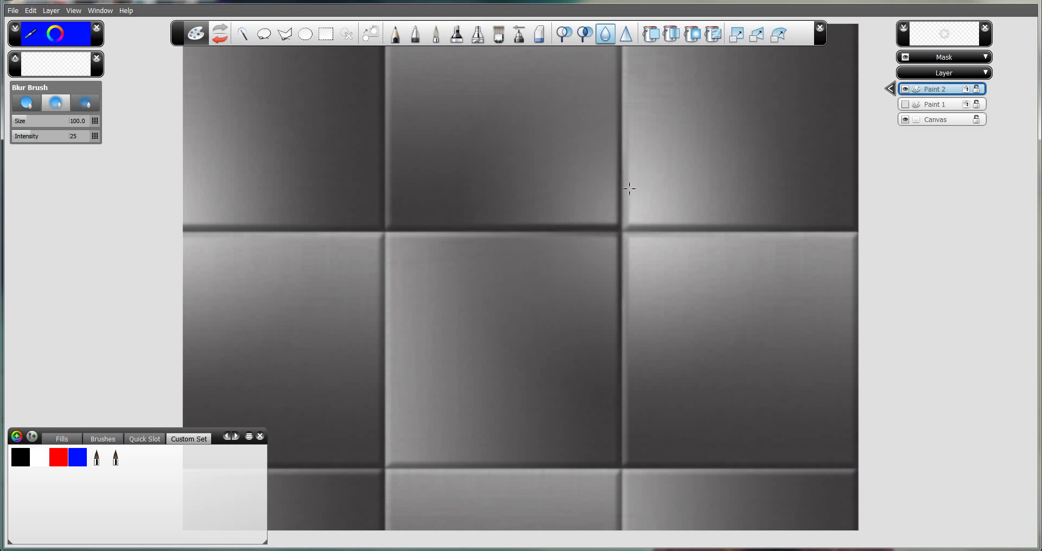
drag(96, 121, 100, 142)
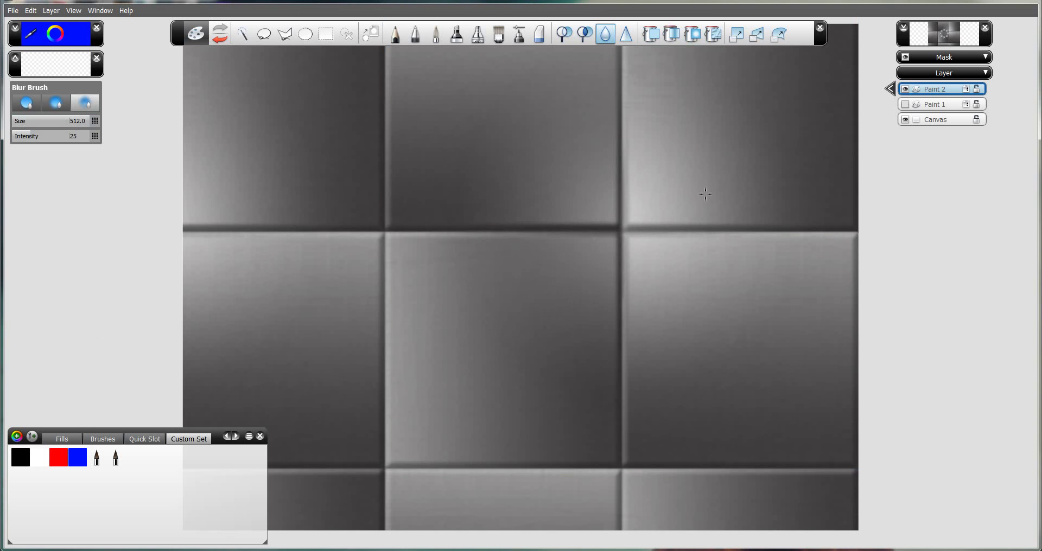
click(626, 34)
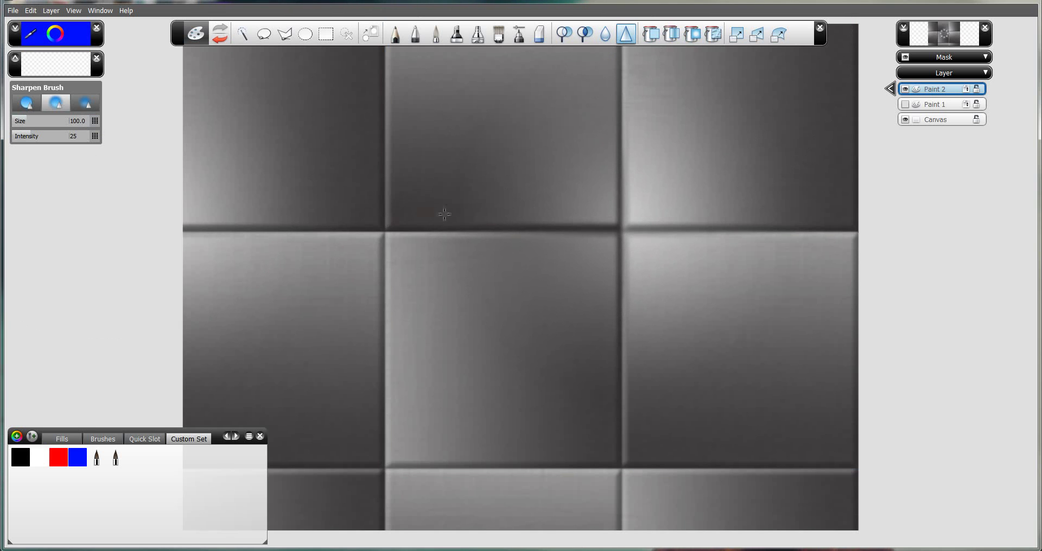
click(565, 36)
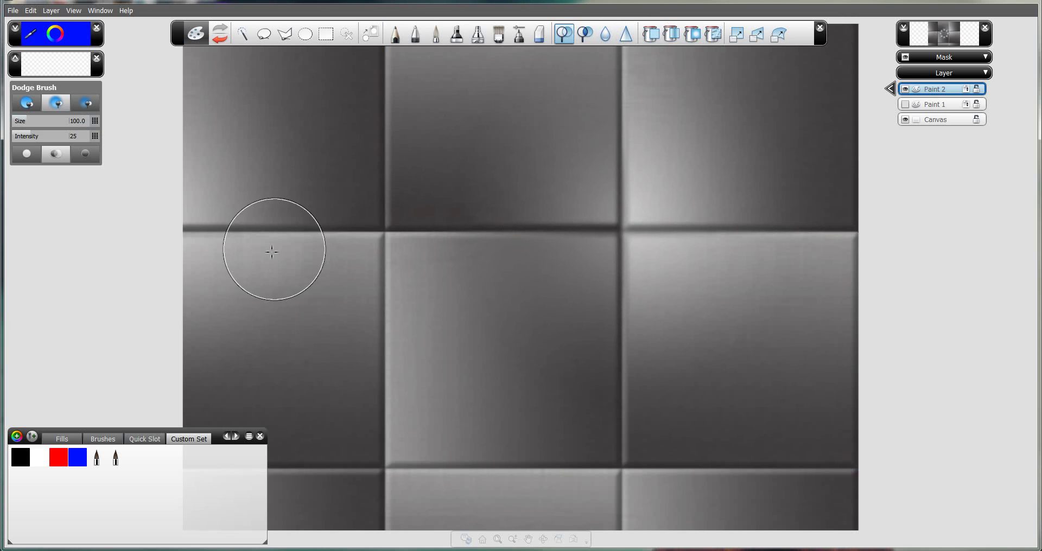
mouse_move(275, 244)
mouse_down()
mouse_move(337, 179)
mouse_move(228, 207)
mouse_move(314, 255)
mouse_up()
click(584, 33)
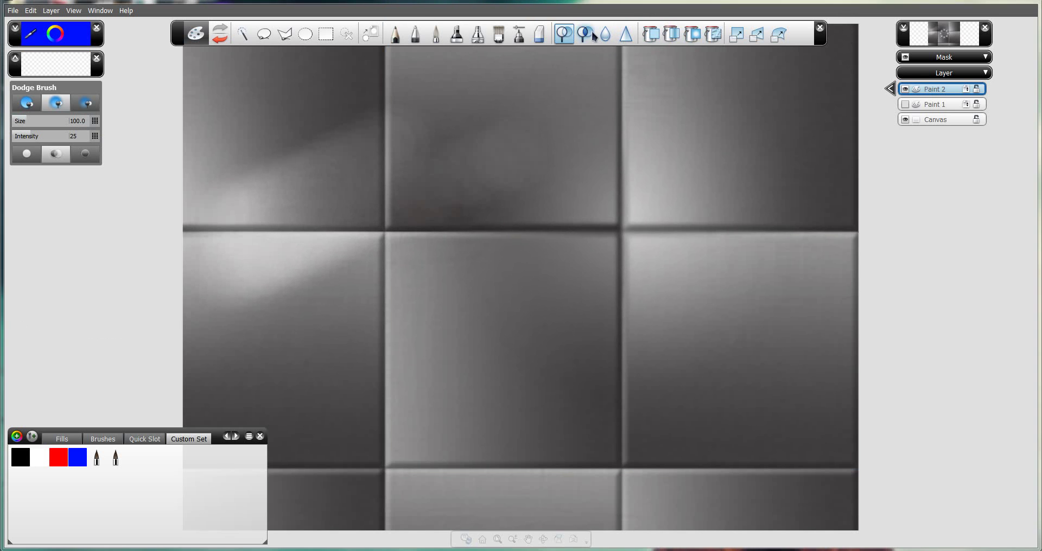
mouse_move(570, 255)
mouse_down()
mouse_move(521, 347)
mouse_move(349, 332)
mouse_up()
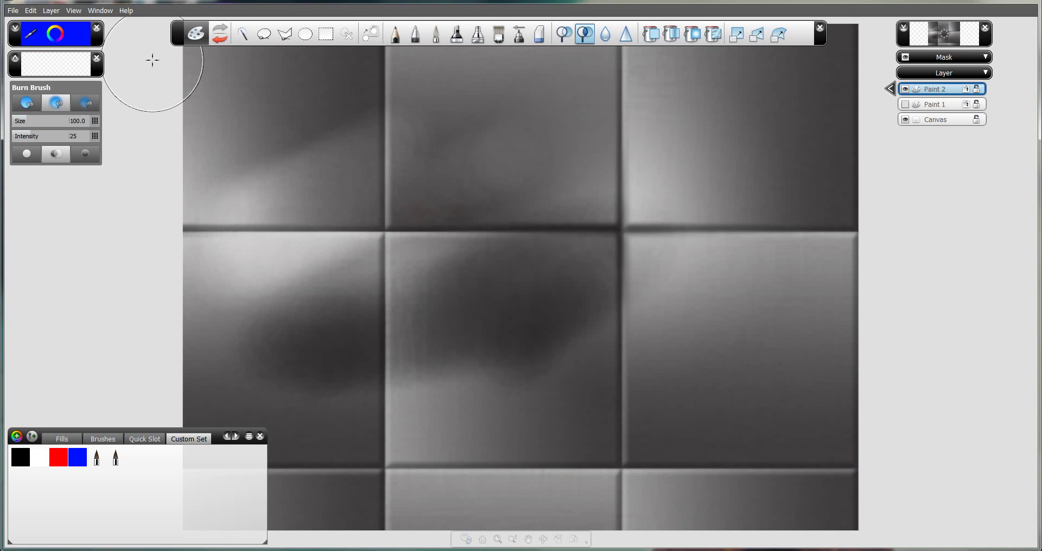
- Show the Pages panel through Window > Page Manager
click(101, 10)
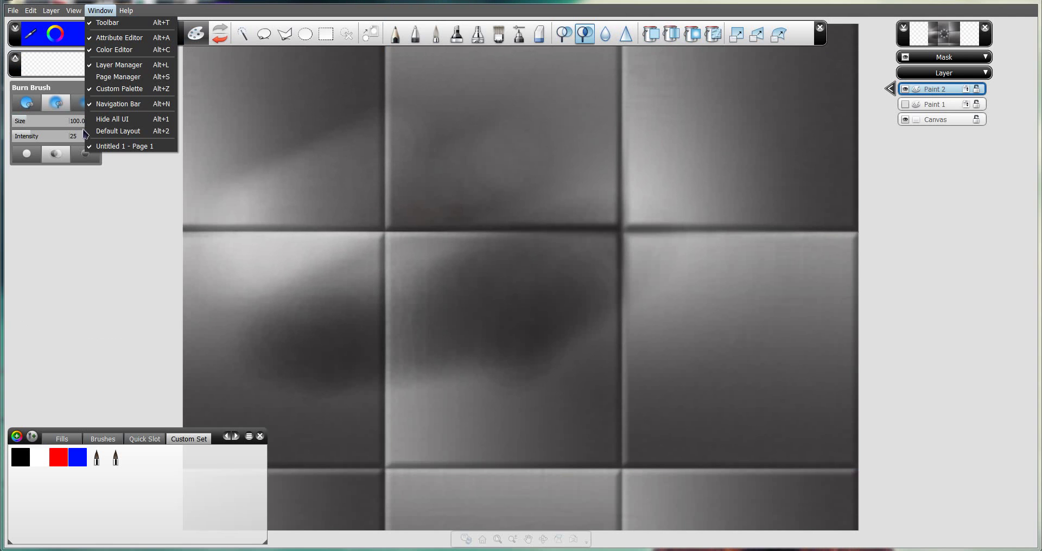
click(118, 76)
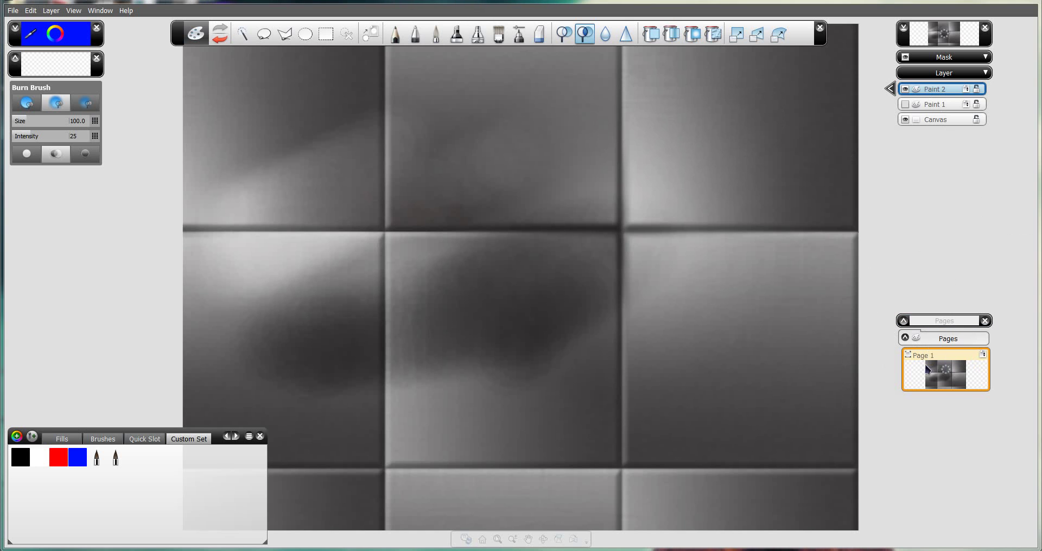
- Duplicate Page 1 as Page 2, return to Page 1, select Paint 1, and pick the Marker
mouse_move(943, 374)
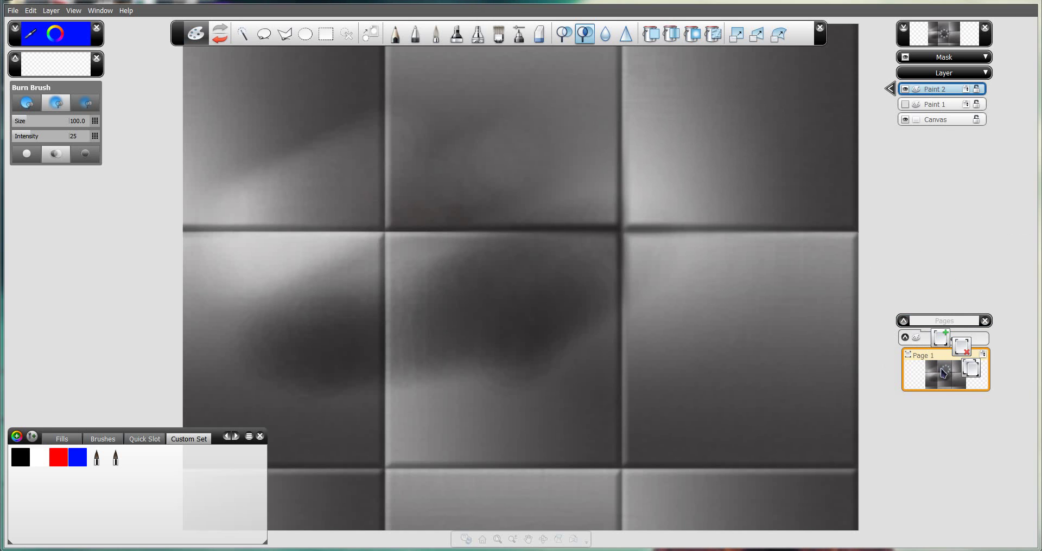
click(971, 369)
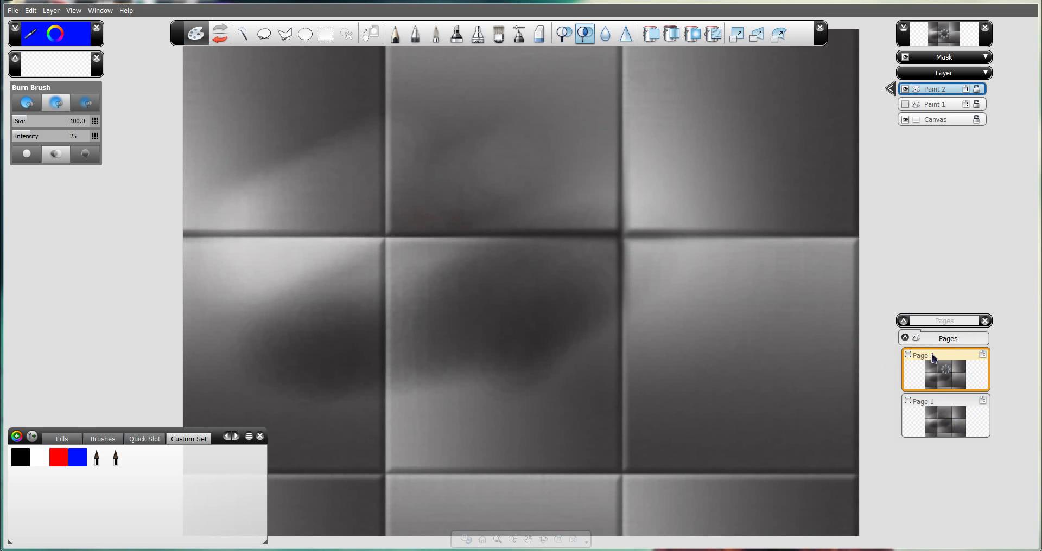
click(939, 409)
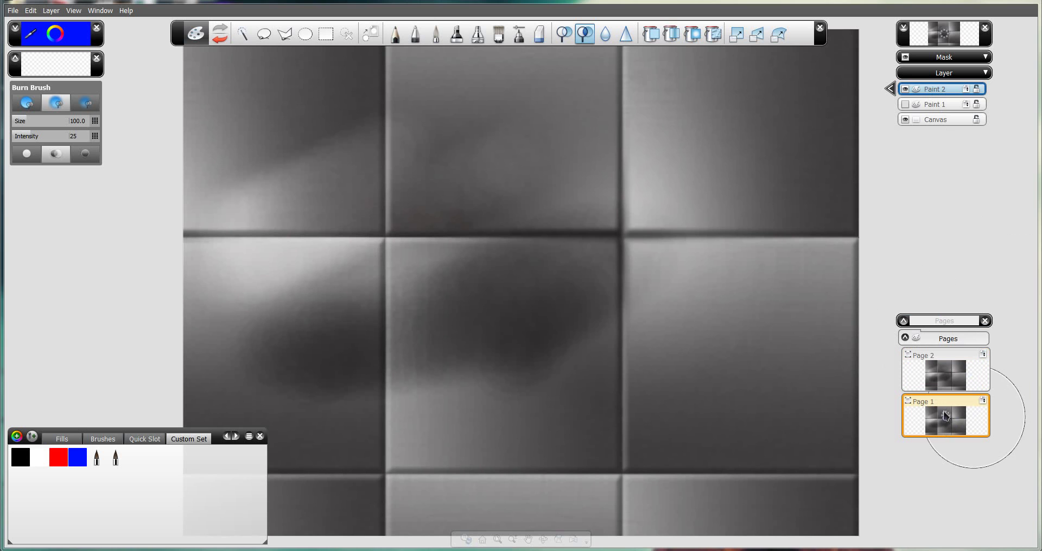
click(925, 106)
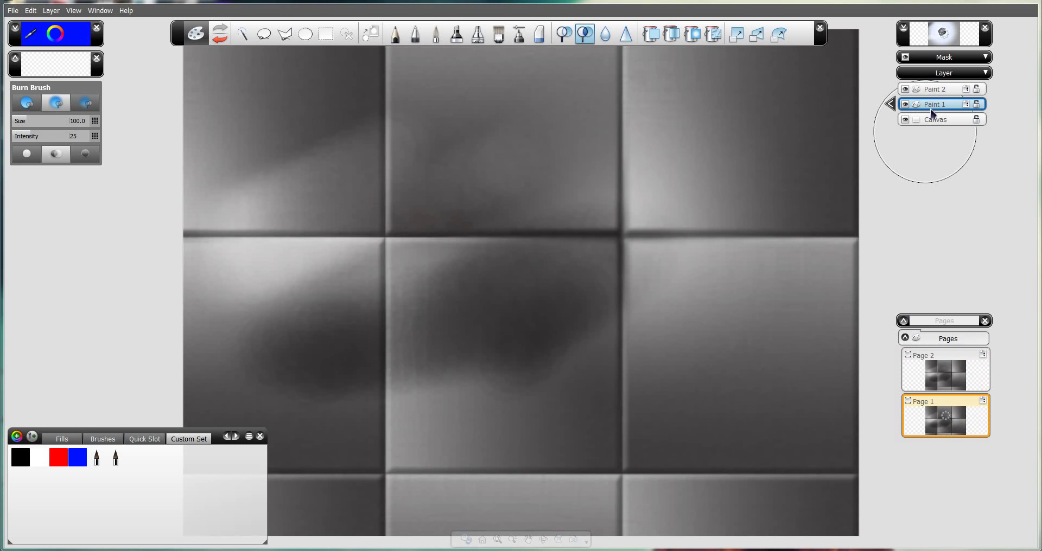
click(457, 36)
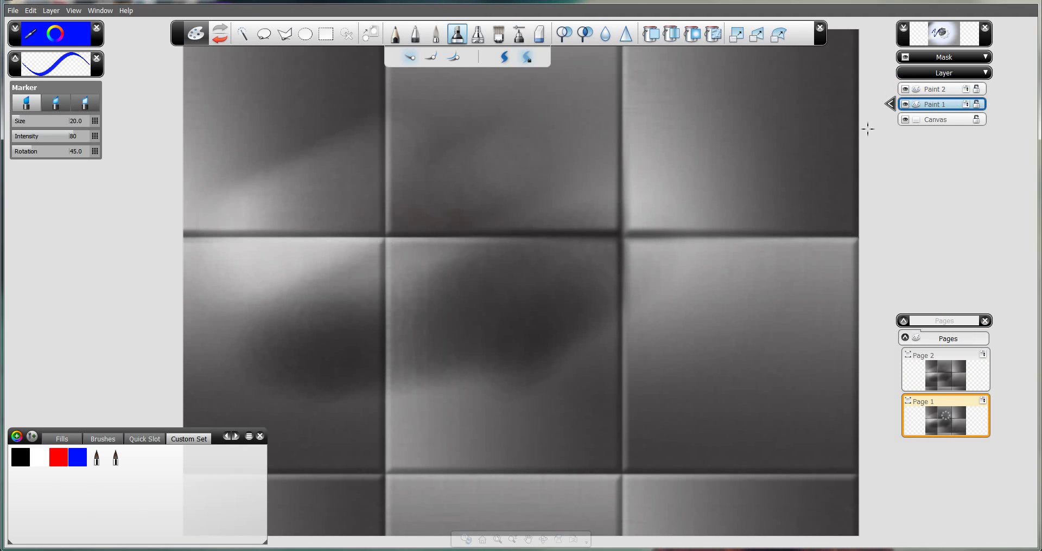
- Move Paint 1 above Paint 2, scribble blue marker on Page 1, and reorder Page 2's layers likewise
drag(960, 104, 959, 88)
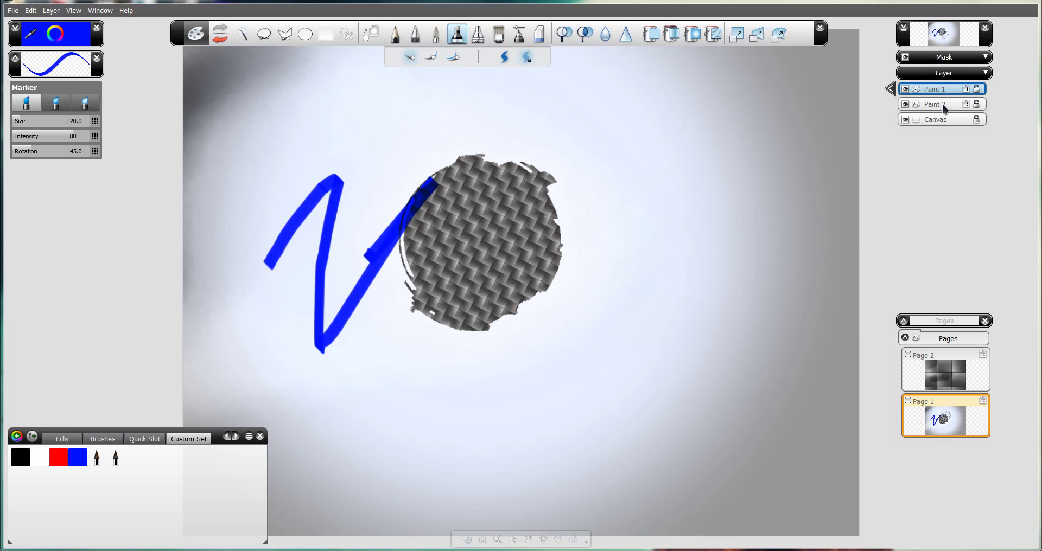
mouse_move(361, 420)
mouse_down()
mouse_move(744, 272)
mouse_move(315, 149)
mouse_move(570, 179)
mouse_move(333, 366)
mouse_move(532, 153)
mouse_move(446, 148)
mouse_move(481, 344)
mouse_move(512, 373)
mouse_up()
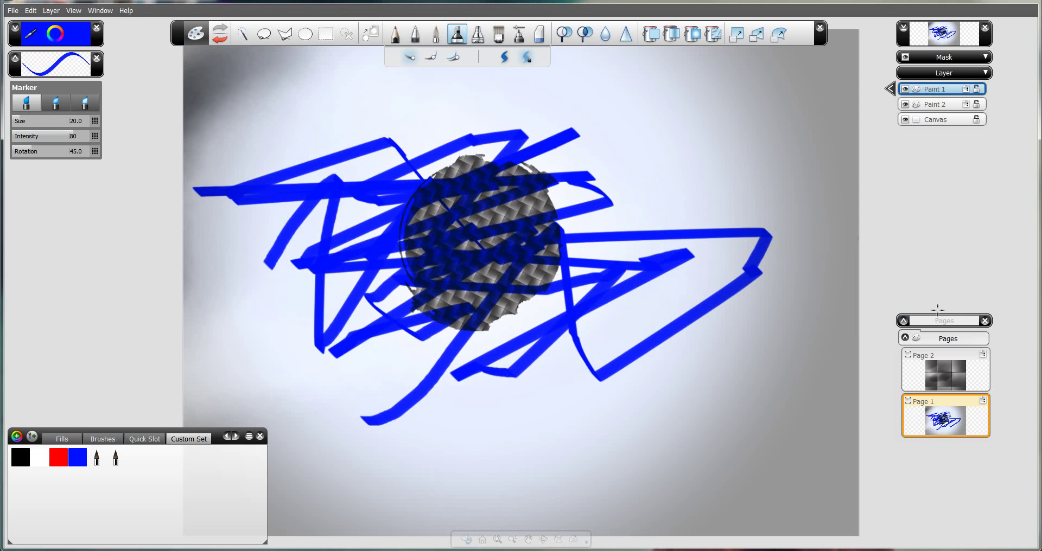
click(943, 359)
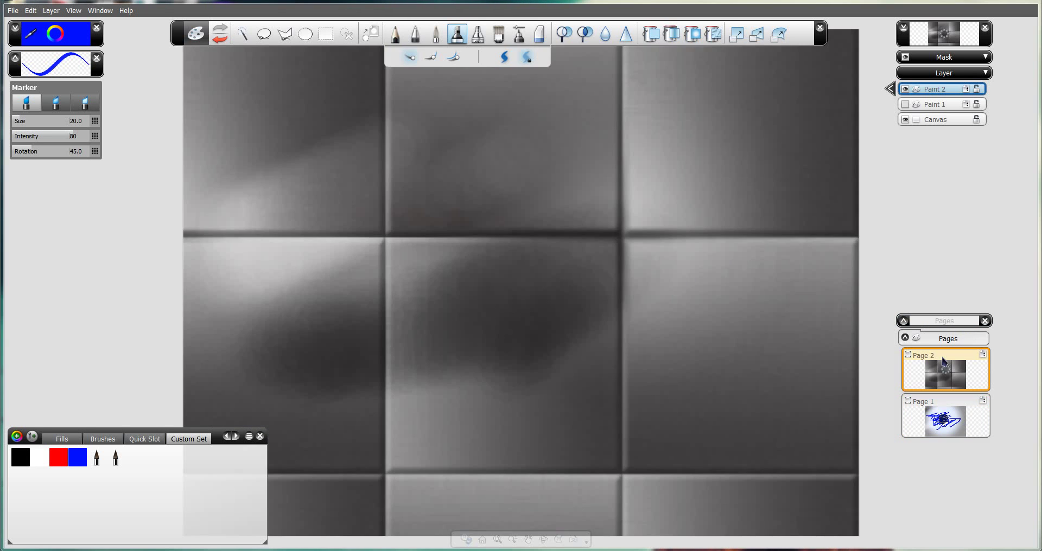
click(907, 106)
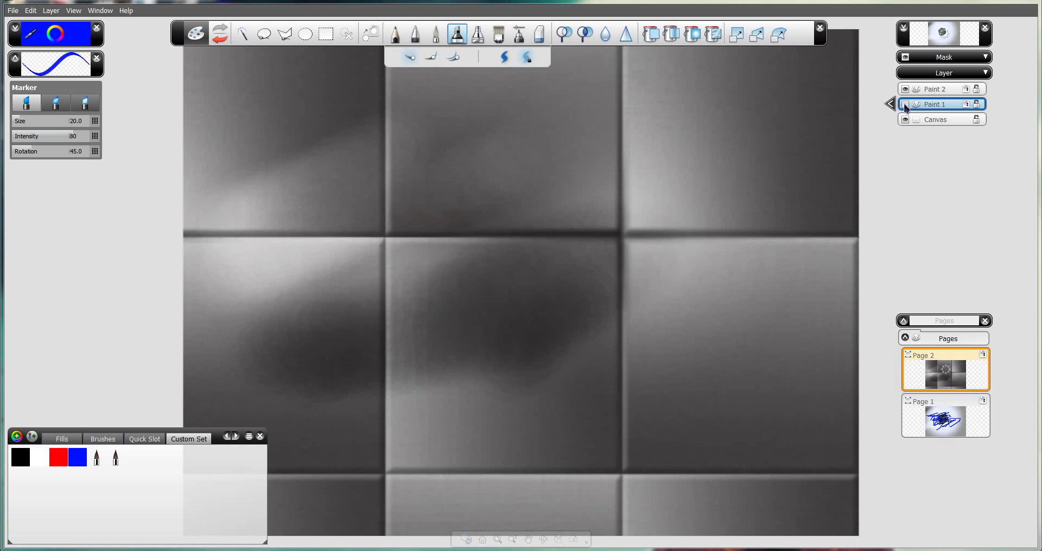
drag(959, 113, 958, 90)
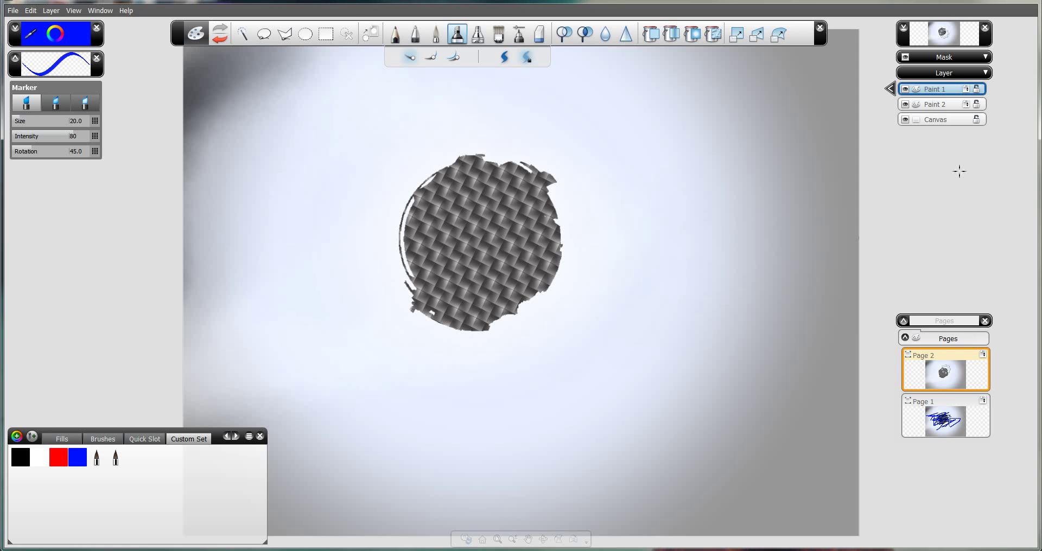
- Add a new layer above Paint 2 on Page 2, then switch between pages ending on Page 1
click(969, 106)
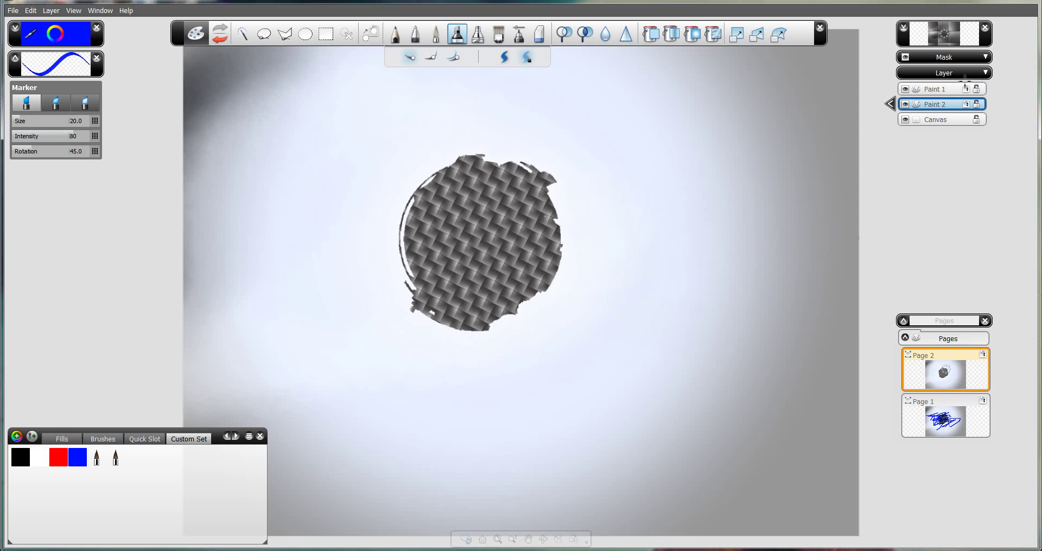
key(ctrl+shift+n)
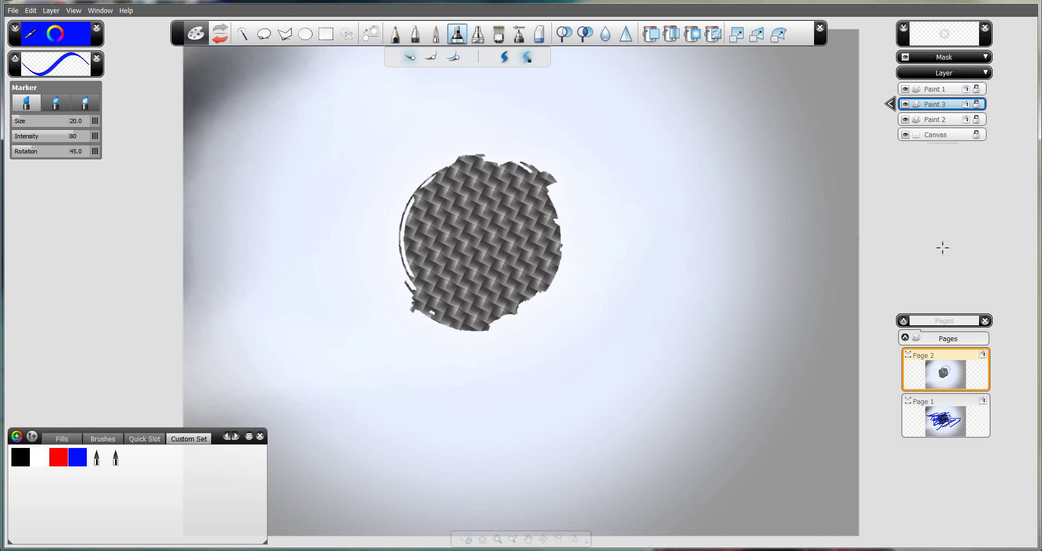
click(959, 415)
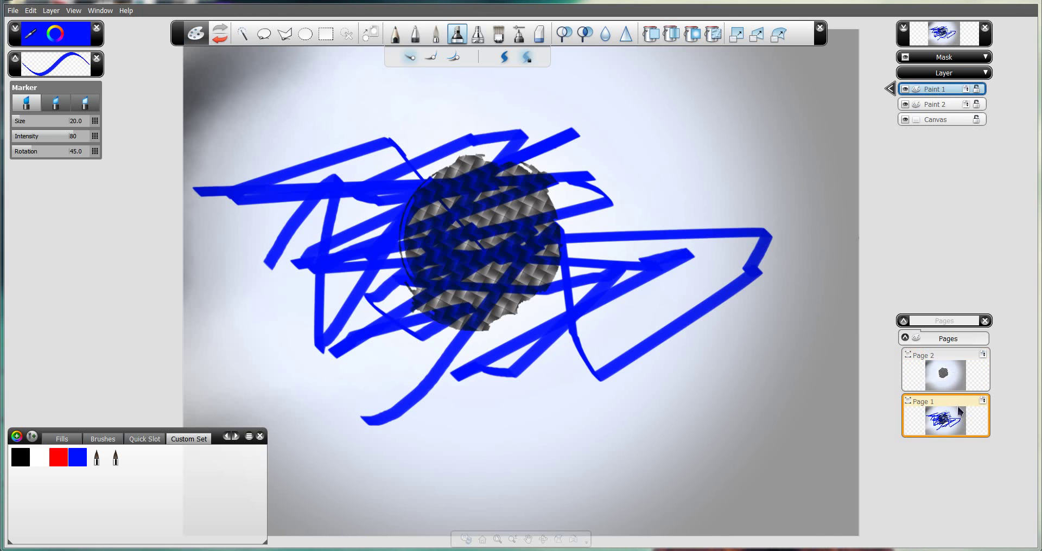
click(957, 376)
click(954, 415)
click(979, 402)
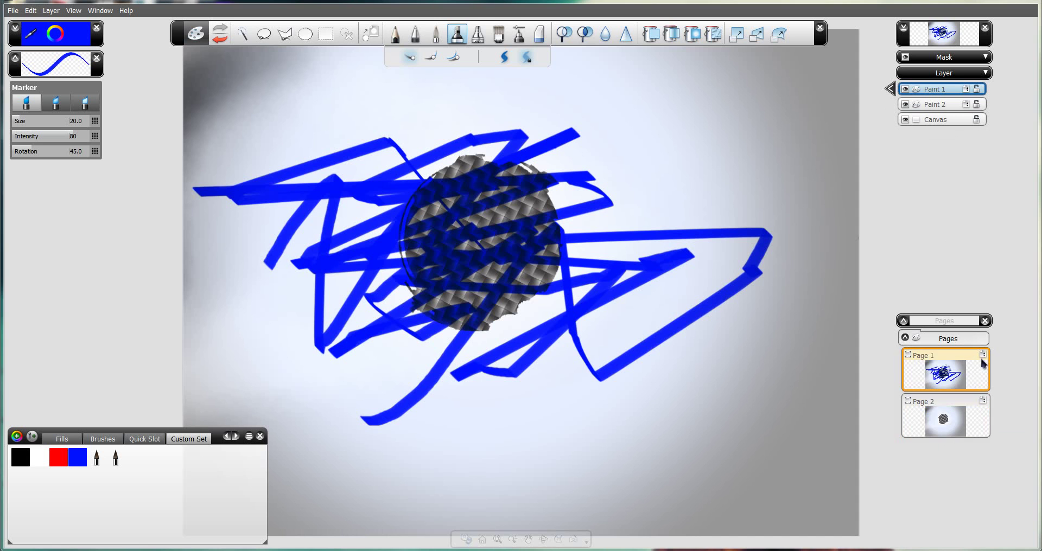
click(906, 338)
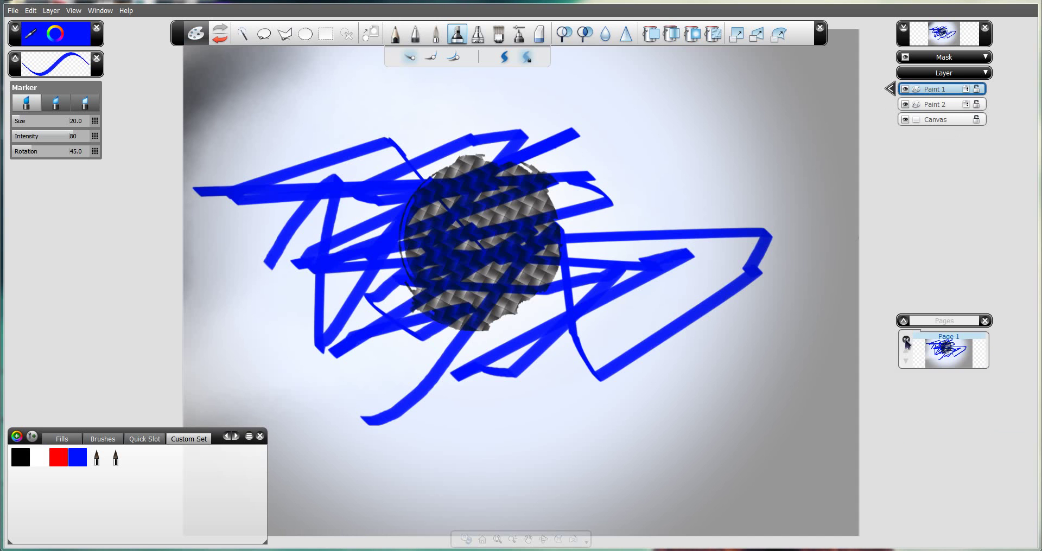
click(906, 341)
click(905, 340)
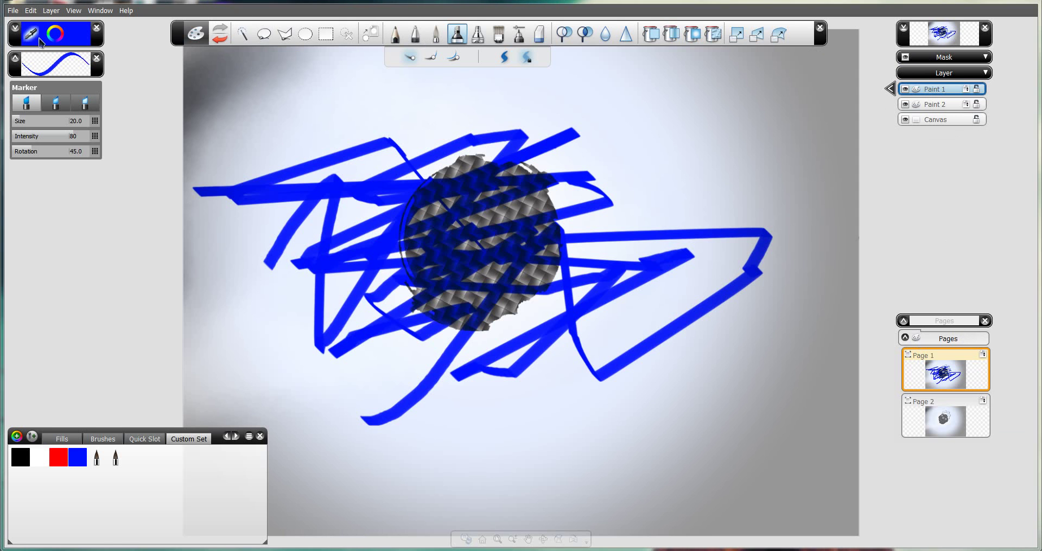
click(74, 11)
click(79, 13)
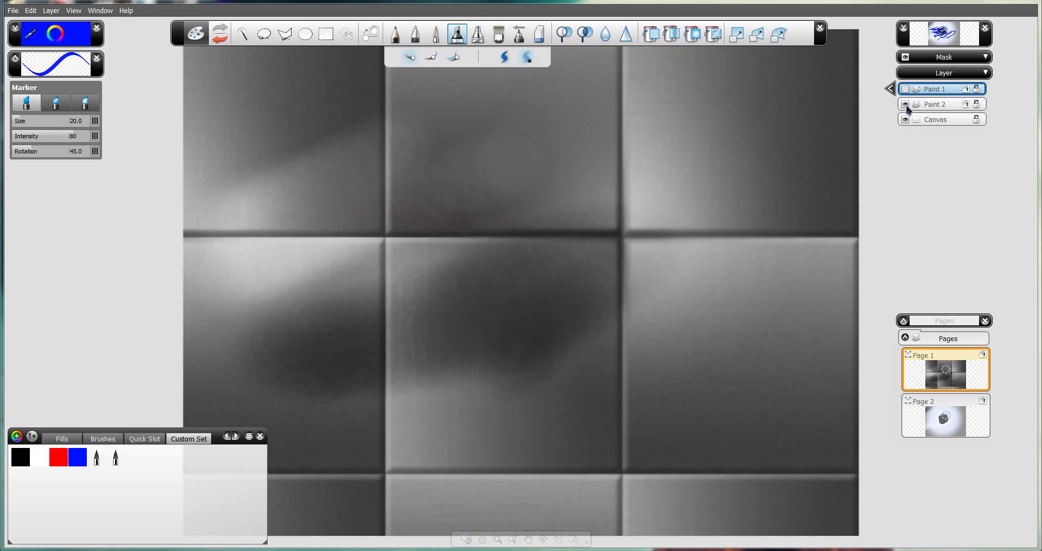
- Hide the paint layers to blank the canvas and add a new layer, Paint 3, on top
click(904, 104)
click(73, 10)
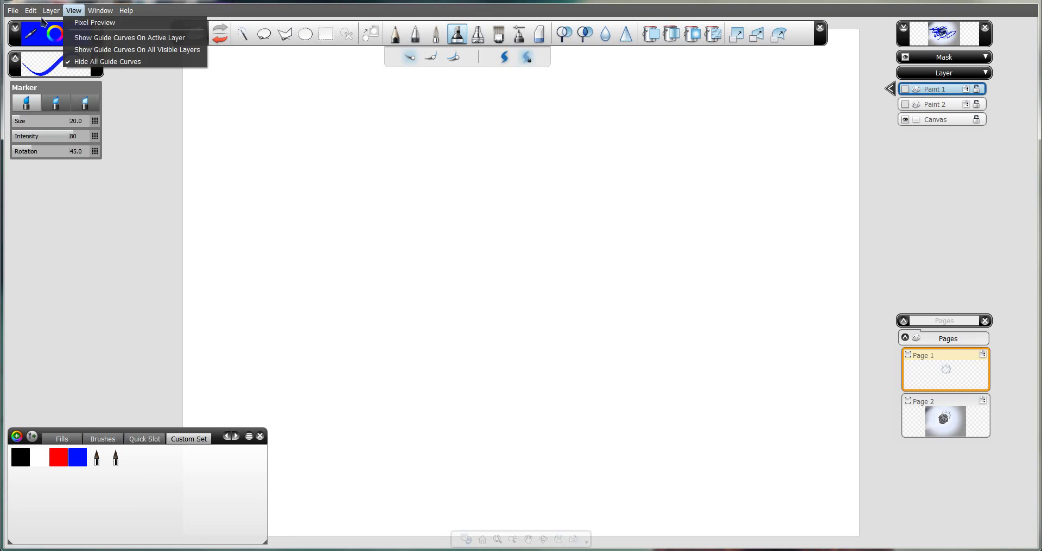
click(65, 20)
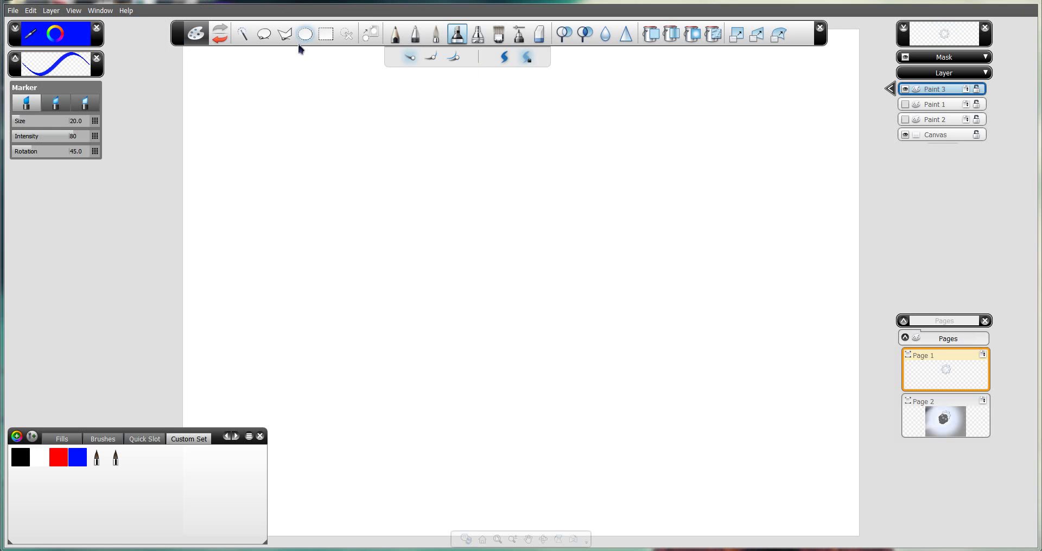
- Load the soft airbrush with red paint from the Custom Set swatches
click(305, 34)
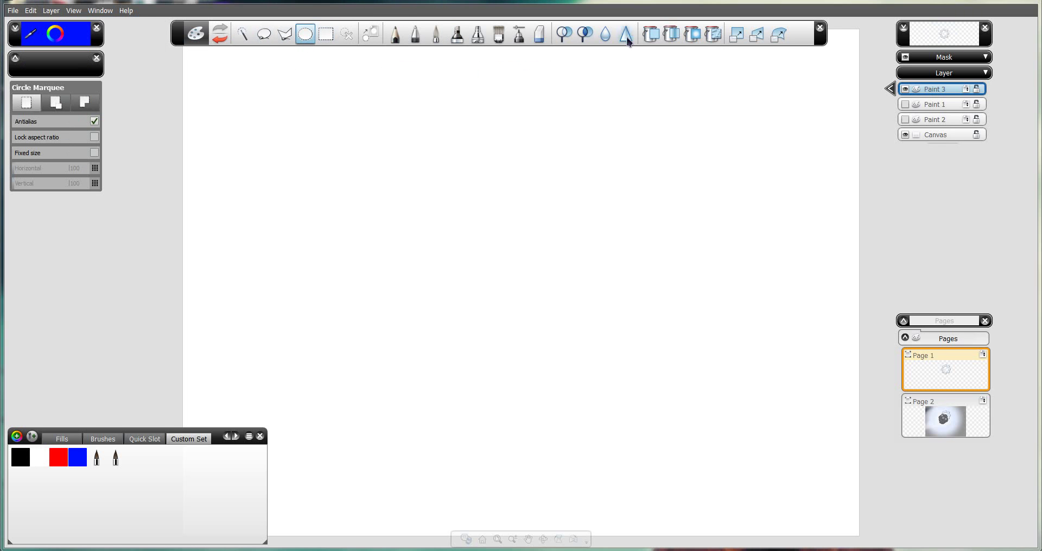
click(477, 33)
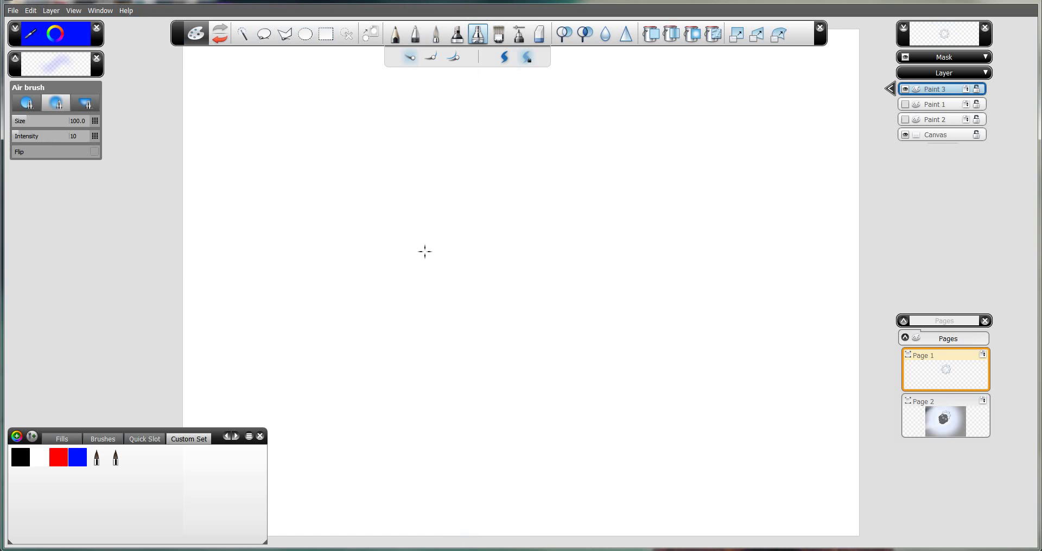
click(58, 457)
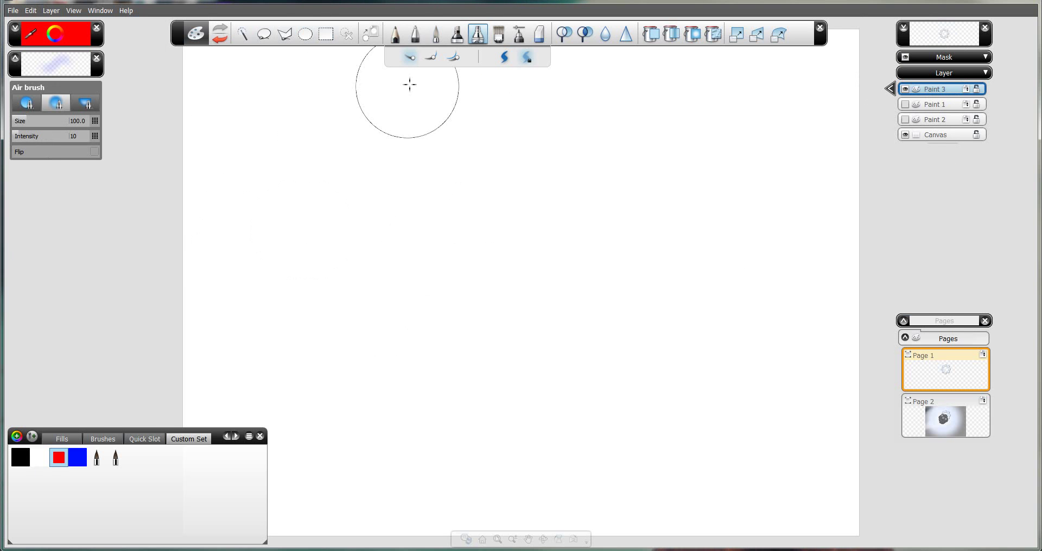
- Spray a soft red blob left of centre, then cover it with solid red brush strokes
mouse_move(459, 196)
mouse_down()
mouse_move(389, 282)
mouse_move(455, 218)
mouse_move(411, 199)
mouse_move(369, 269)
mouse_move(348, 230)
mouse_move(419, 306)
mouse_move(348, 270)
mouse_move(406, 298)
mouse_move(399, 269)
mouse_move(439, 281)
mouse_move(378, 254)
mouse_move(405, 283)
mouse_move(390, 268)
mouse_move(468, 304)
mouse_move(436, 318)
mouse_up()
click(498, 34)
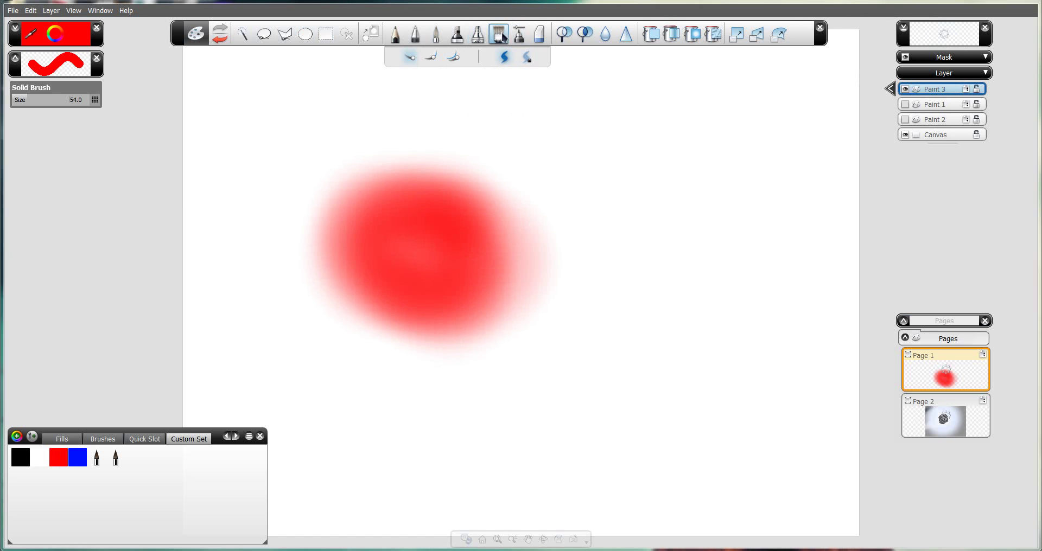
mouse_move(361, 219)
mouse_down()
mouse_move(391, 306)
mouse_move(461, 233)
mouse_move(538, 261)
mouse_move(333, 214)
mouse_move(390, 250)
mouse_move(375, 347)
mouse_move(489, 358)
mouse_move(407, 377)
mouse_move(520, 321)
mouse_move(548, 271)
mouse_up()
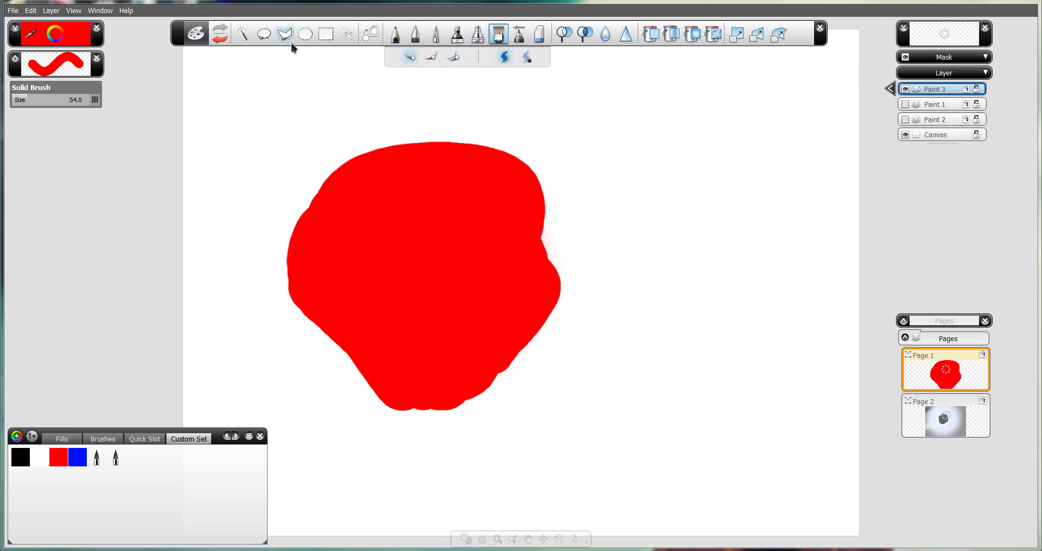
click(243, 34)
- Magic-wand select the red blob, turn it into mask Mask Paint 1, and hide its pink overlay
click(440, 279)
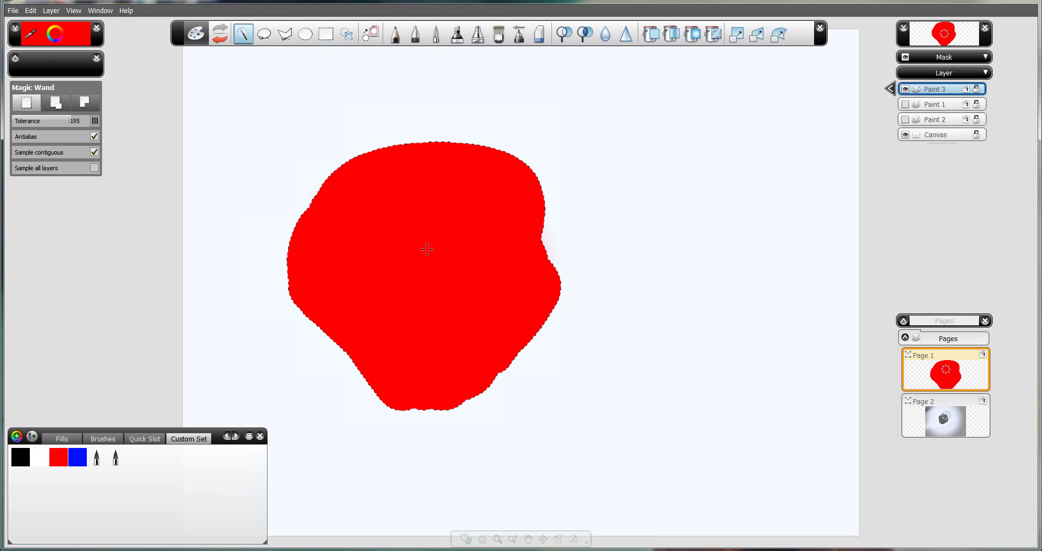
click(366, 34)
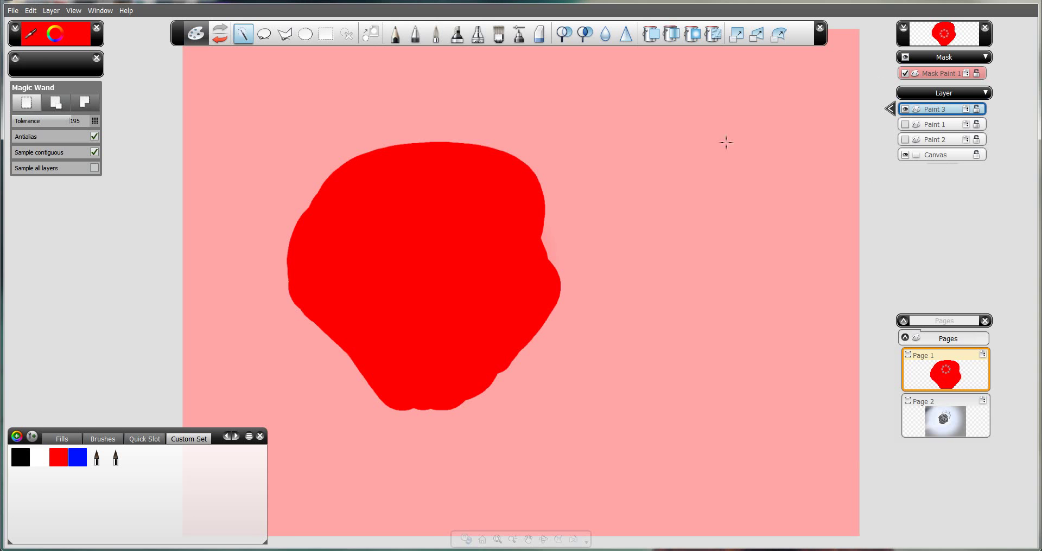
click(904, 57)
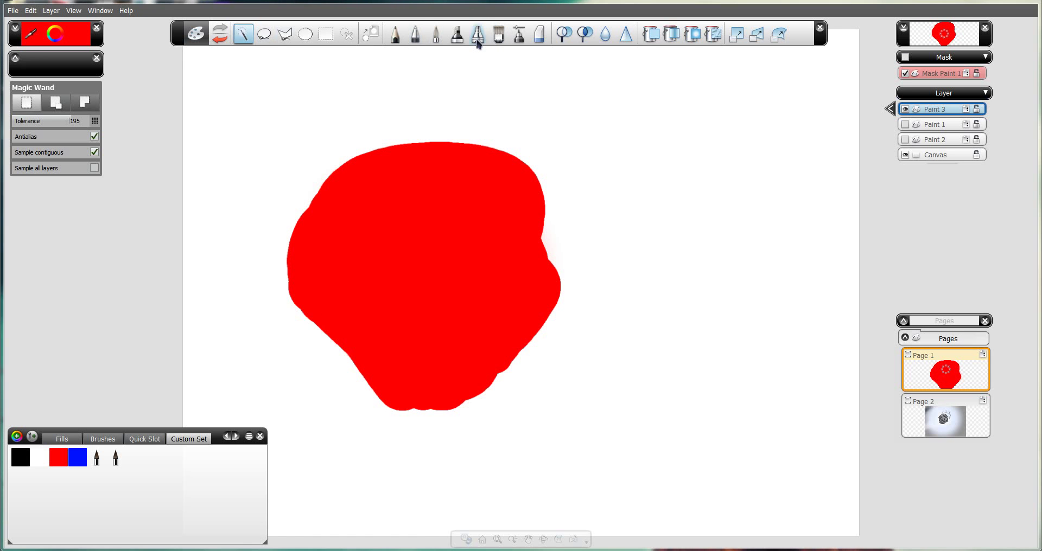
- Set the paint colour to blue and switch to the Paint brush
click(77, 457)
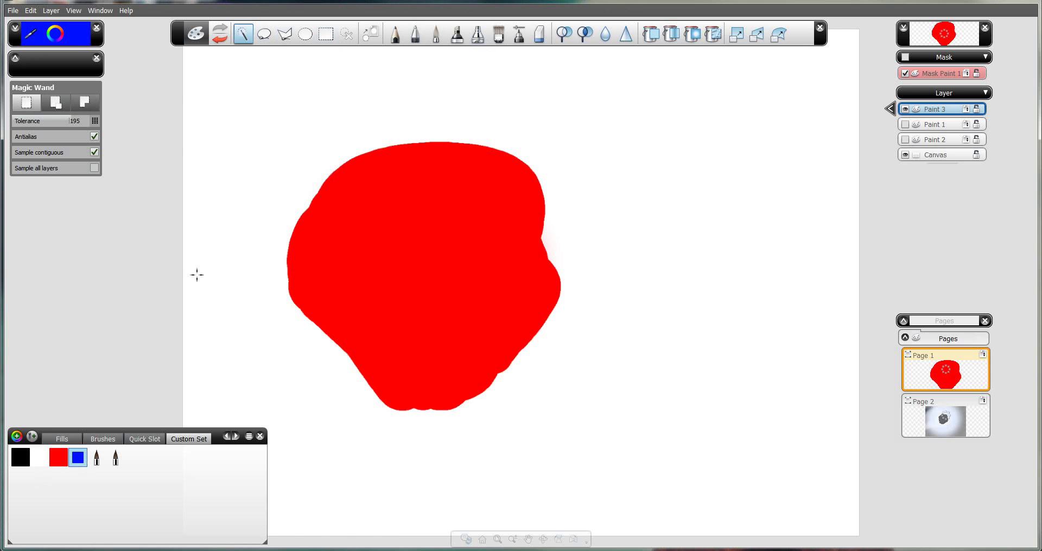
click(516, 105)
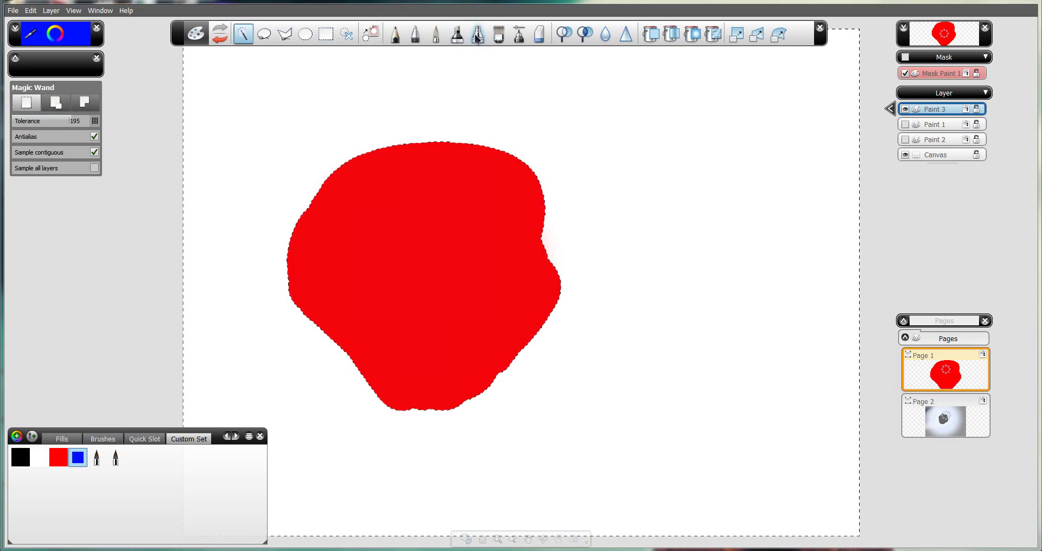
click(457, 34)
click(437, 35)
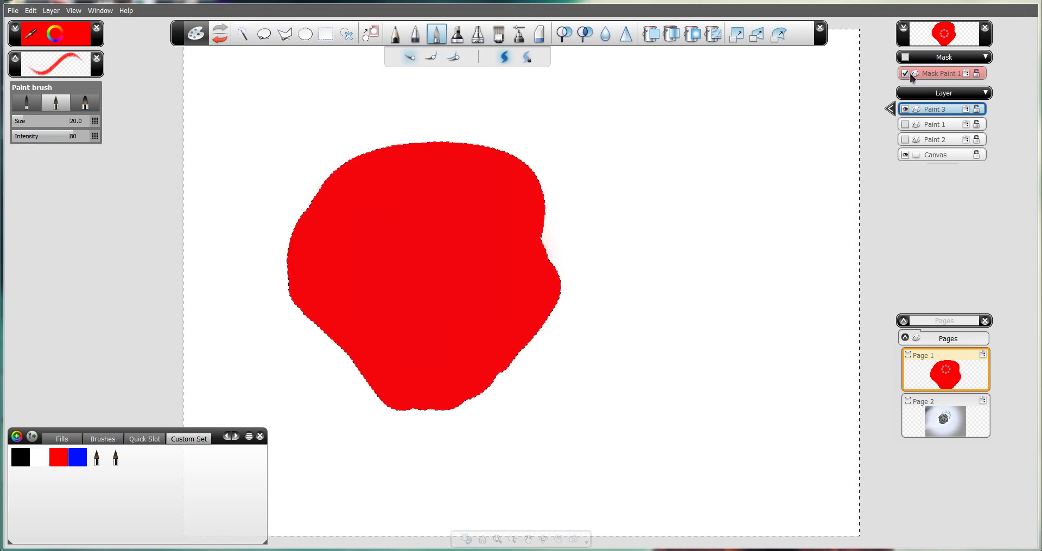
- Re-enable the mask, pick the first pen preset, and test painting while Paint 3 is hidden
click(904, 58)
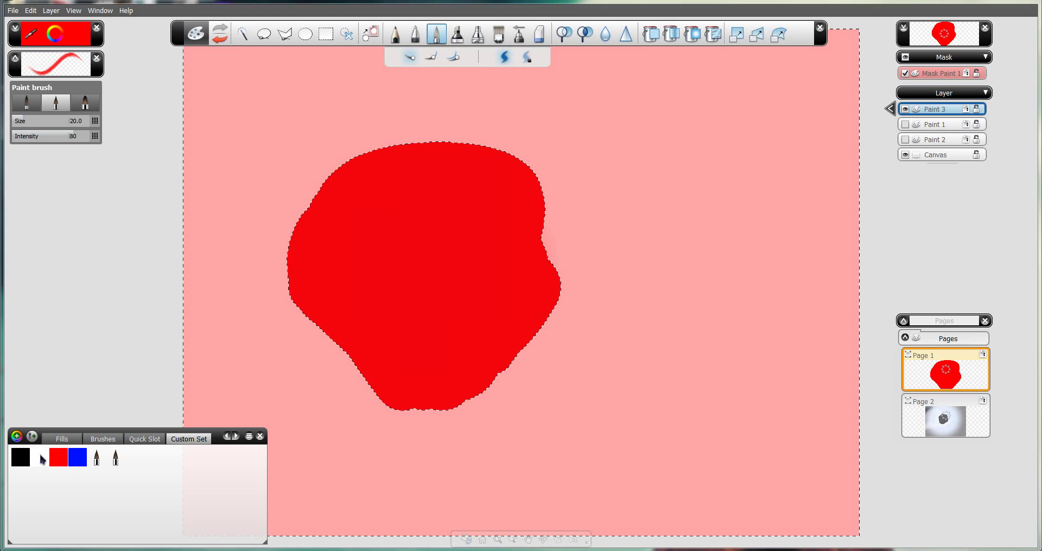
click(97, 458)
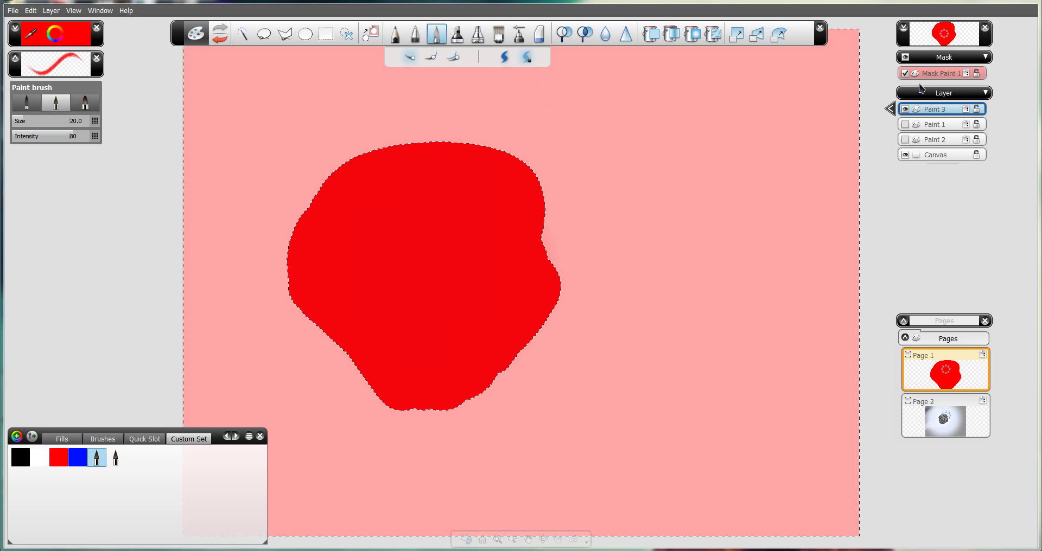
click(905, 109)
click(905, 109)
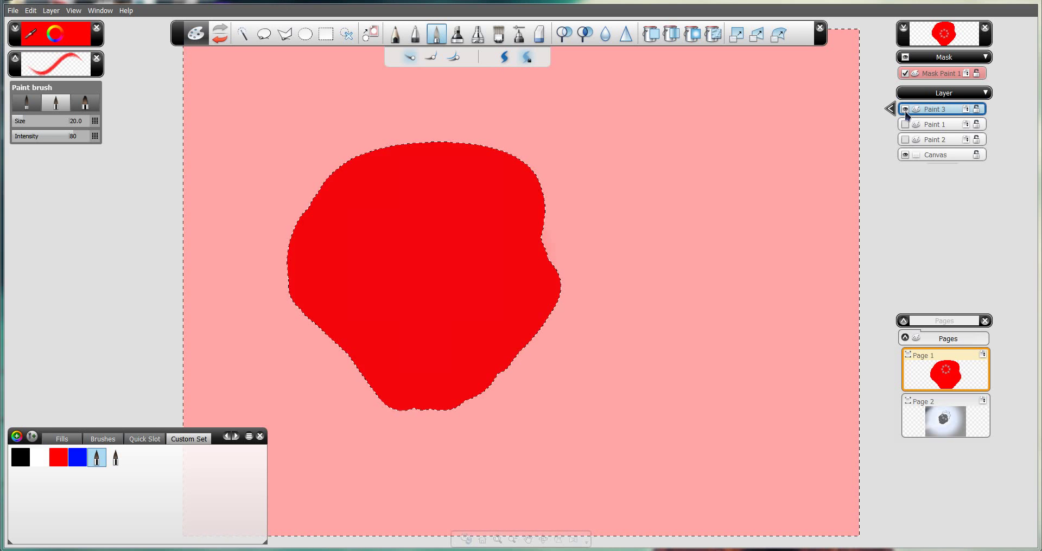
click(904, 109)
click(444, 293)
key(Return)
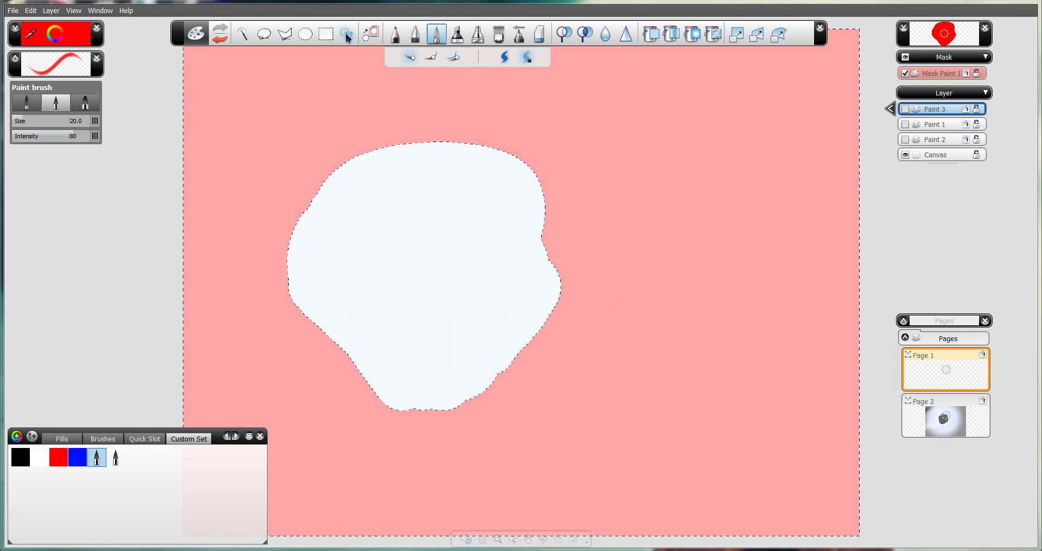
click(448, 241)
key(Return)
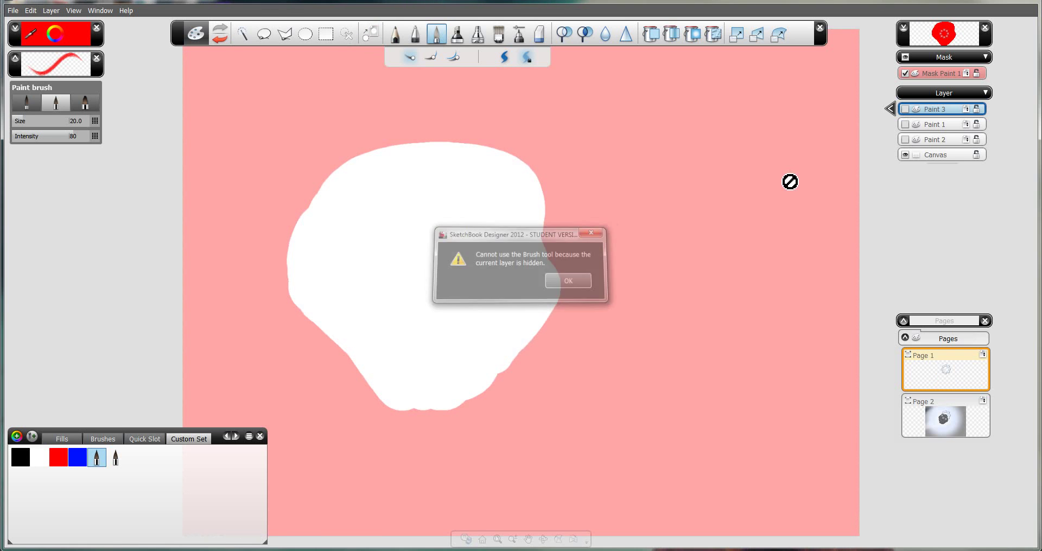
- Show Paint 3 again and paint blue strokes confined to the masked red blob
click(904, 110)
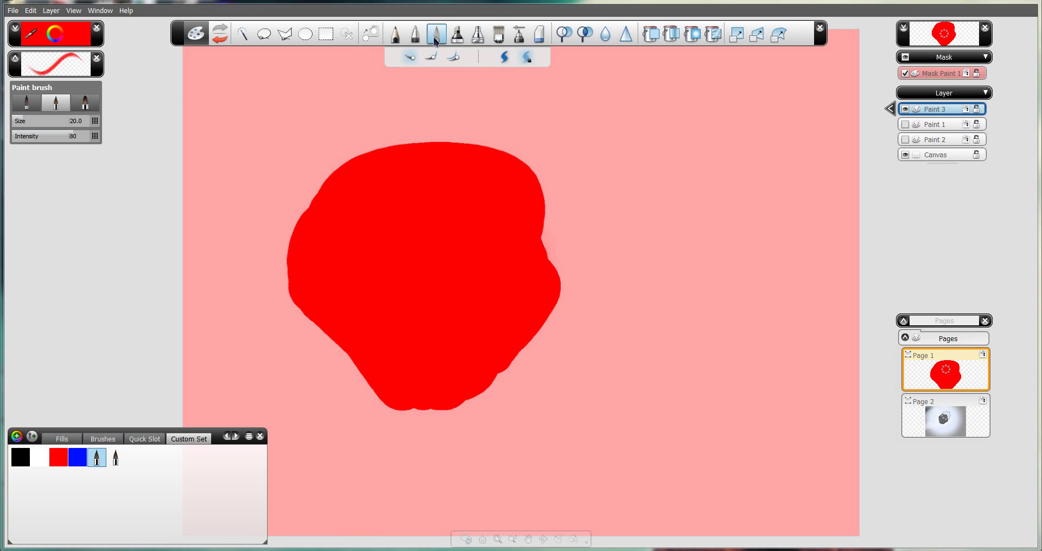
click(79, 460)
mouse_move(471, 175)
mouse_down()
mouse_move(348, 311)
mouse_move(309, 201)
mouse_move(568, 130)
mouse_move(427, 421)
mouse_move(548, 282)
mouse_move(505, 184)
mouse_move(532, 282)
mouse_move(333, 288)
mouse_move(423, 304)
mouse_move(488, 217)
mouse_move(516, 326)
mouse_up()
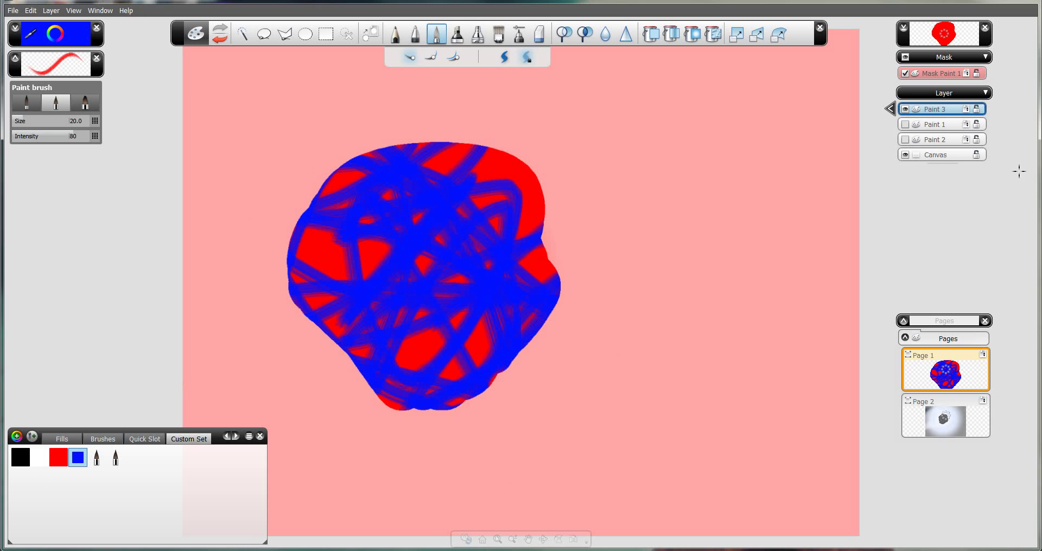
click(942, 76)
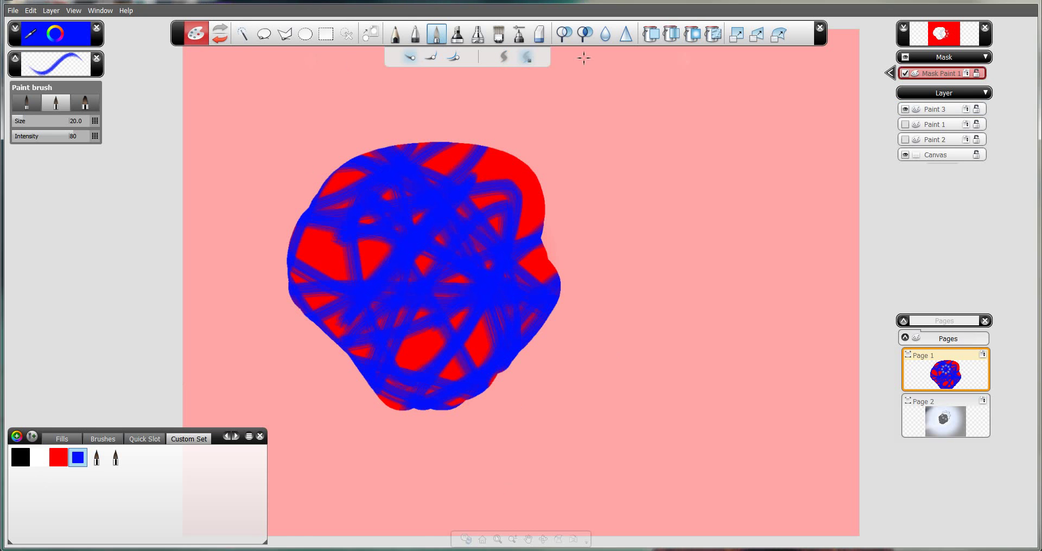
- Hide Paint 3 and reselect the blob's shape from the mask with the Magic Wand
click(905, 109)
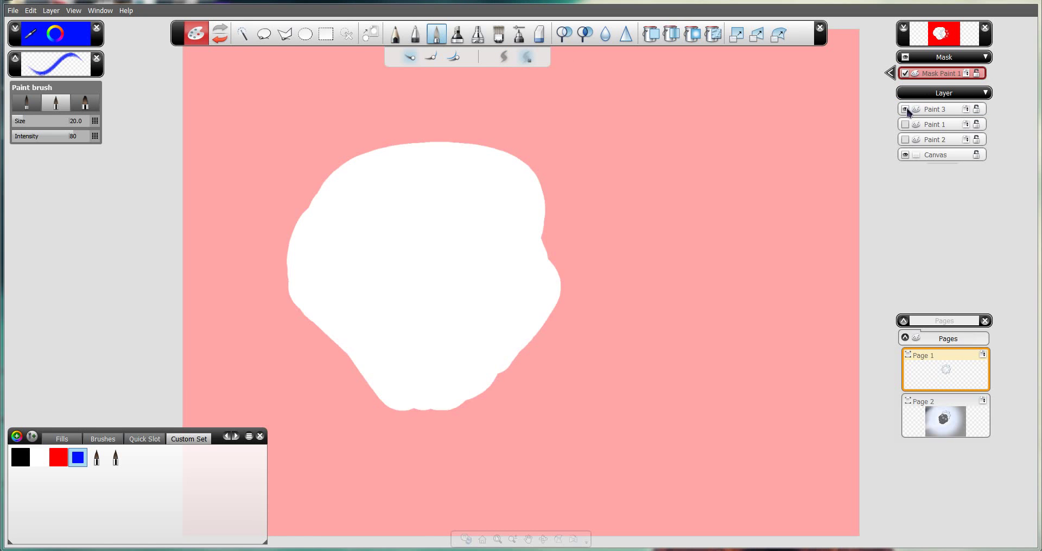
click(906, 109)
click(905, 109)
click(243, 33)
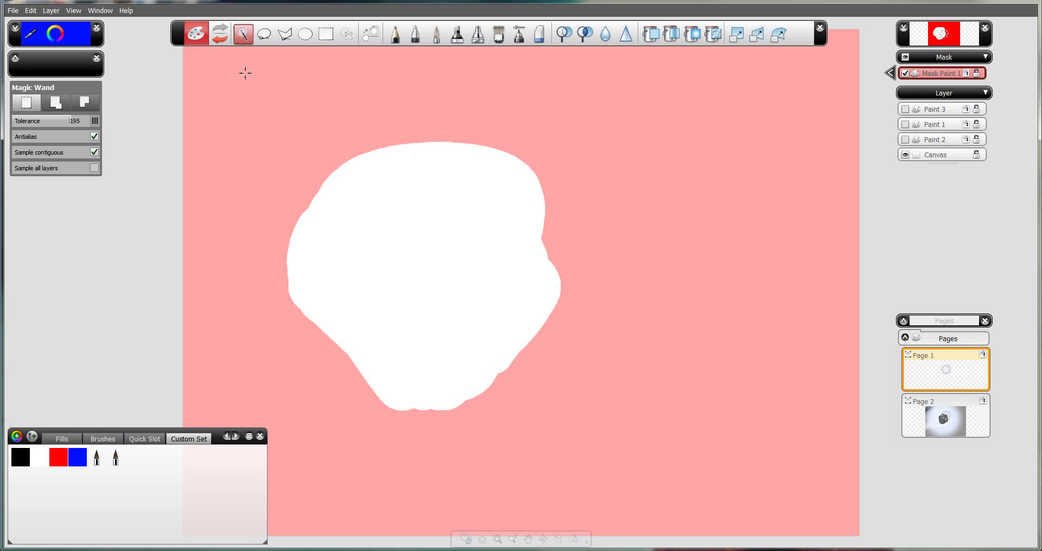
click(403, 288)
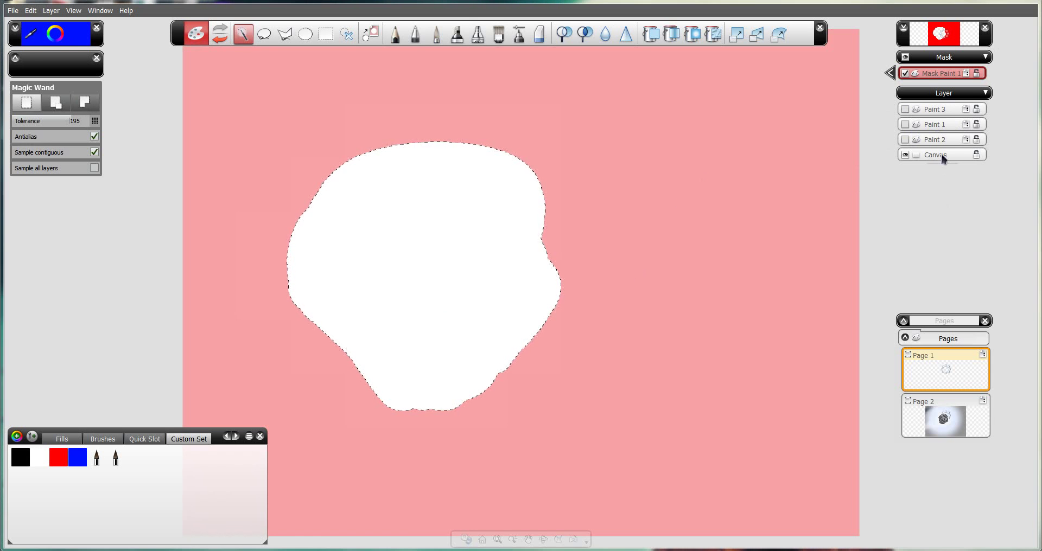
- Make Paint 3 the active layer and zoom the canvas view out
click(933, 110)
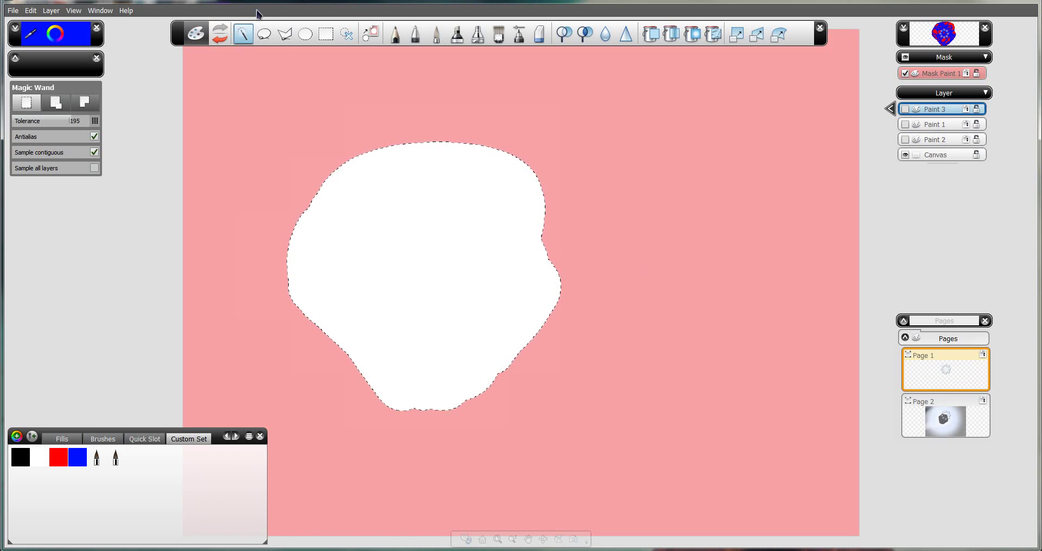
key(ctrl+space)
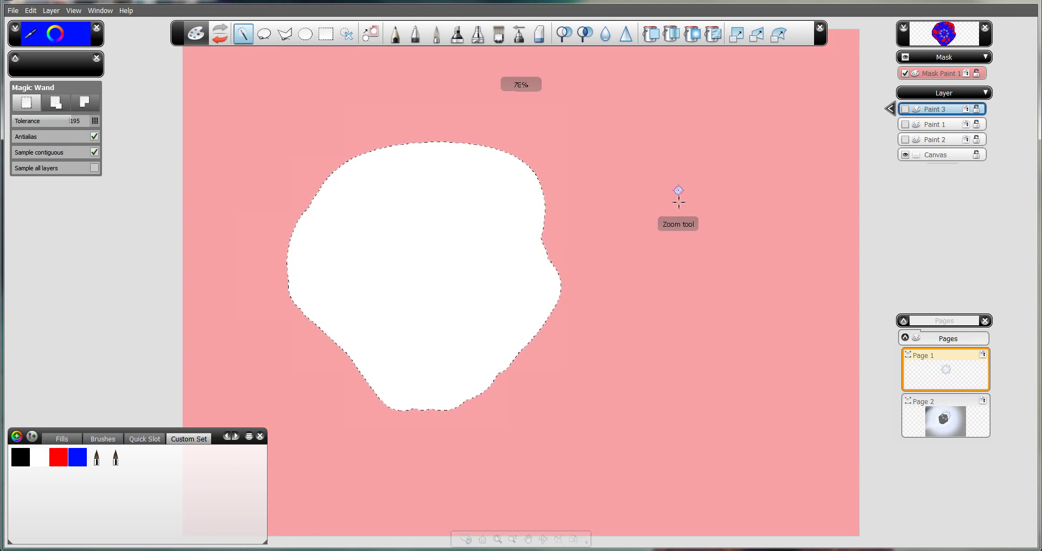
drag(678, 191, 662, 227)
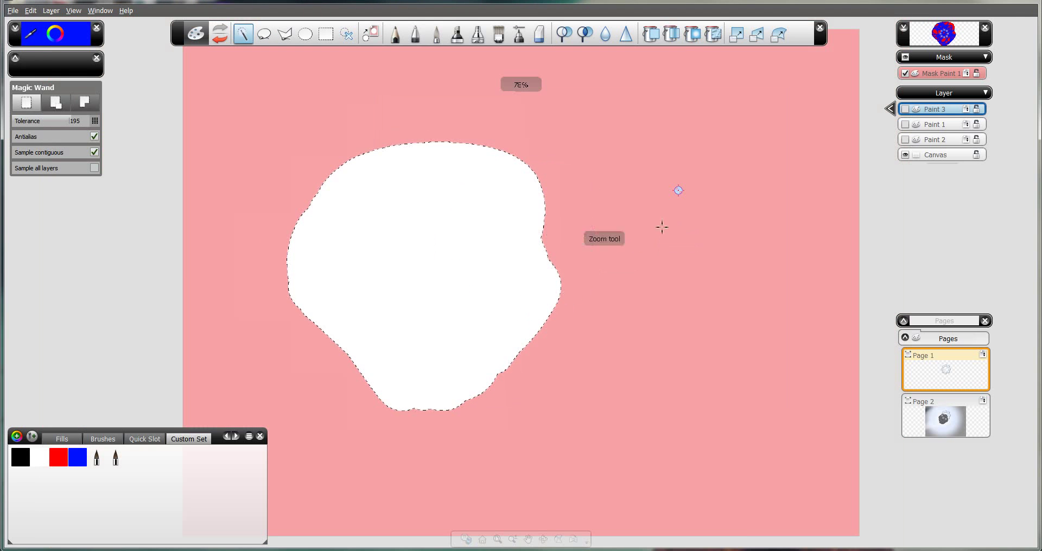